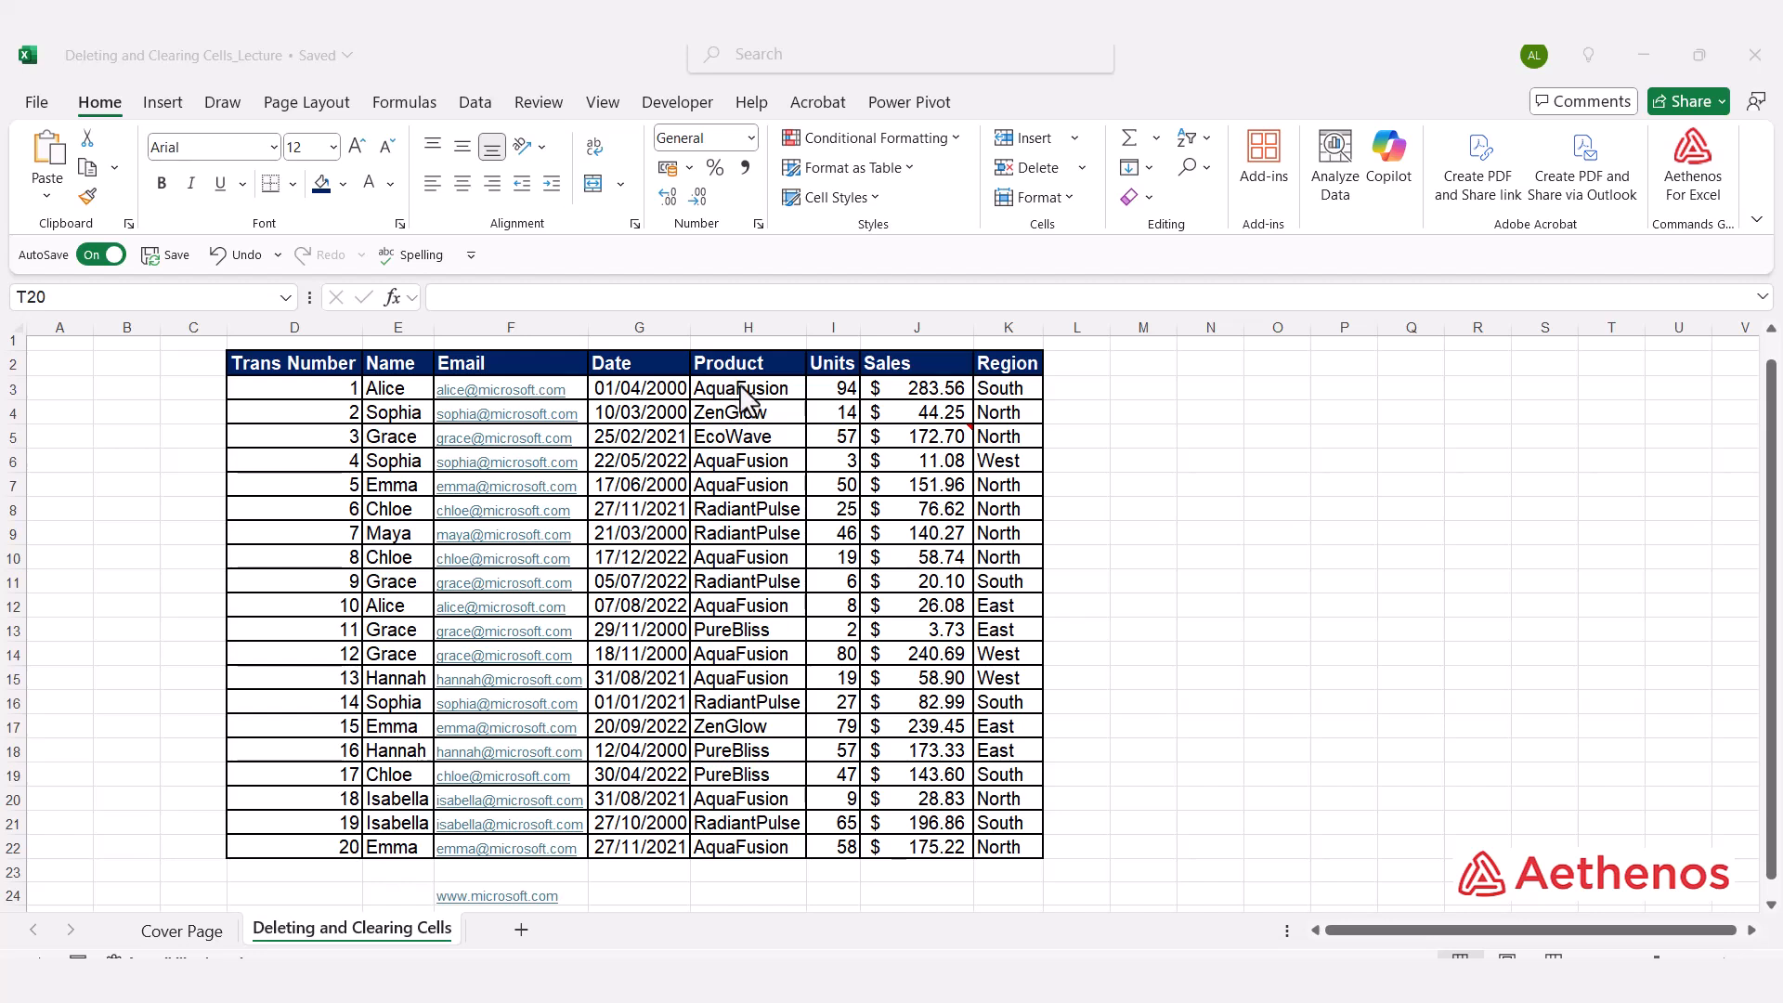
Step: Clear the product name from cell H3 in the first data row, and undo the deletion
{"action": "left_click", "coordinate": [744, 400]}
{"action": "left_click_drag", "start_coordinate": [744, 399], "coordinate": [749, 415]}
{"action": "left_click", "coordinate": [773, 395]}
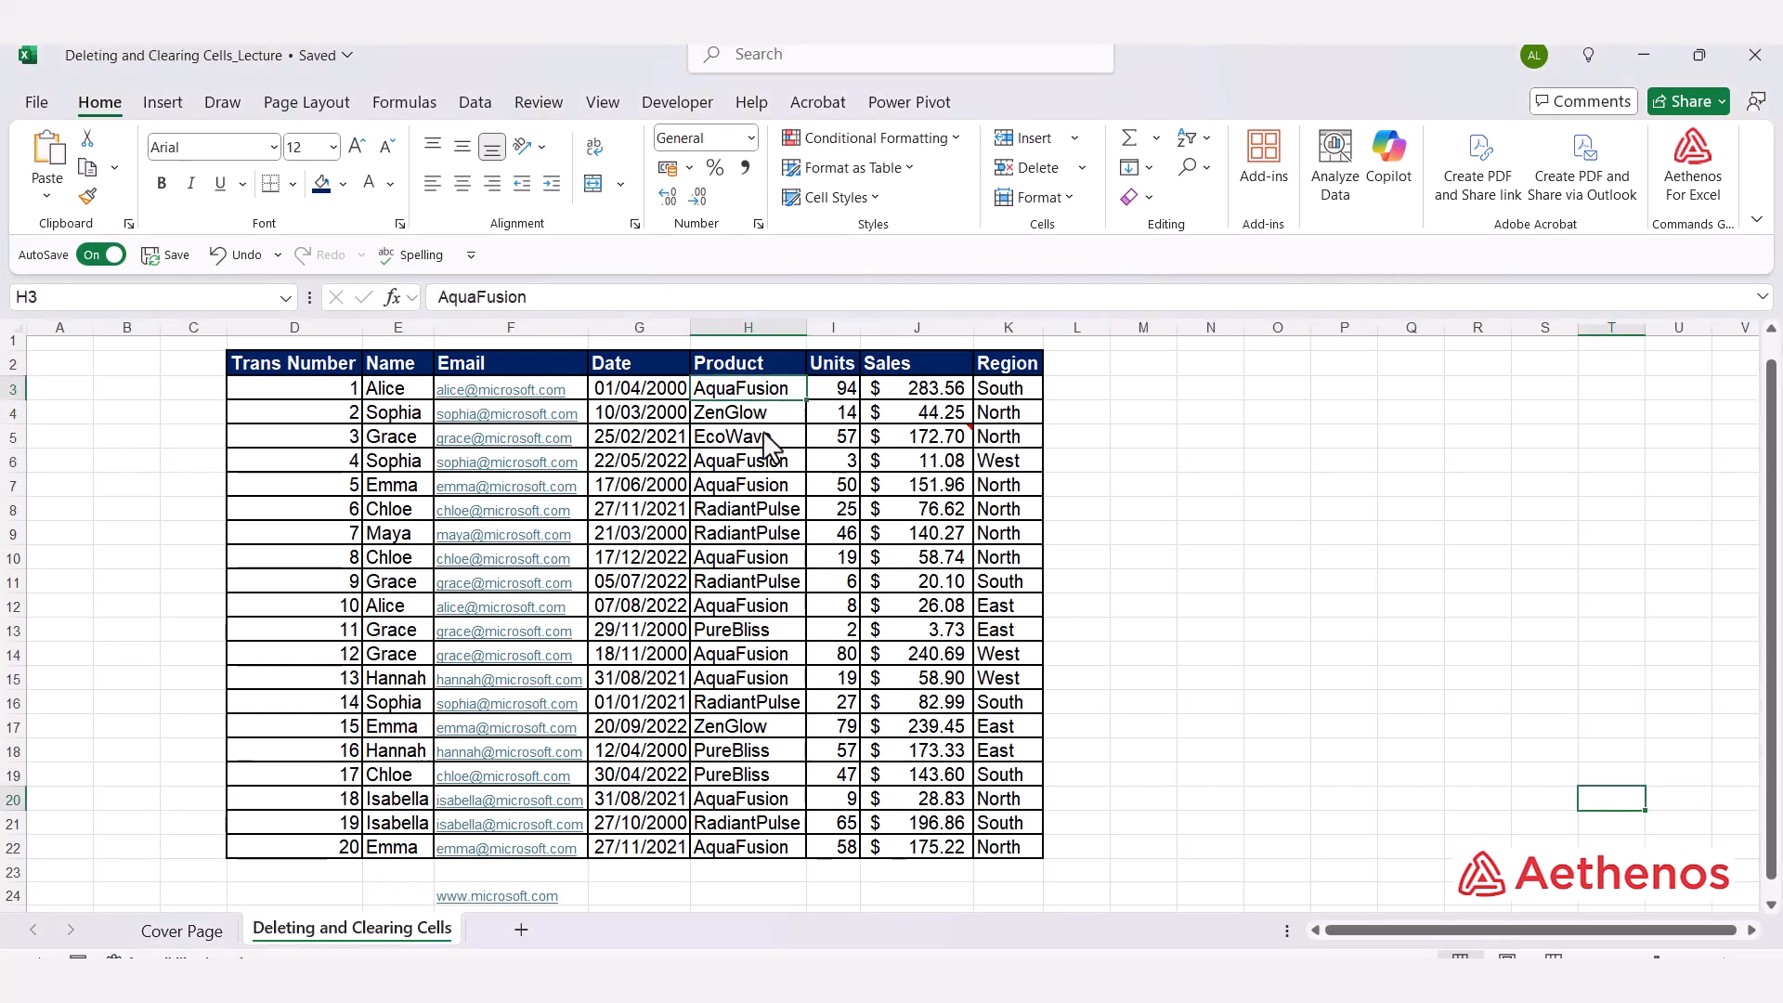
{"action": "key", "text": "Delete"}
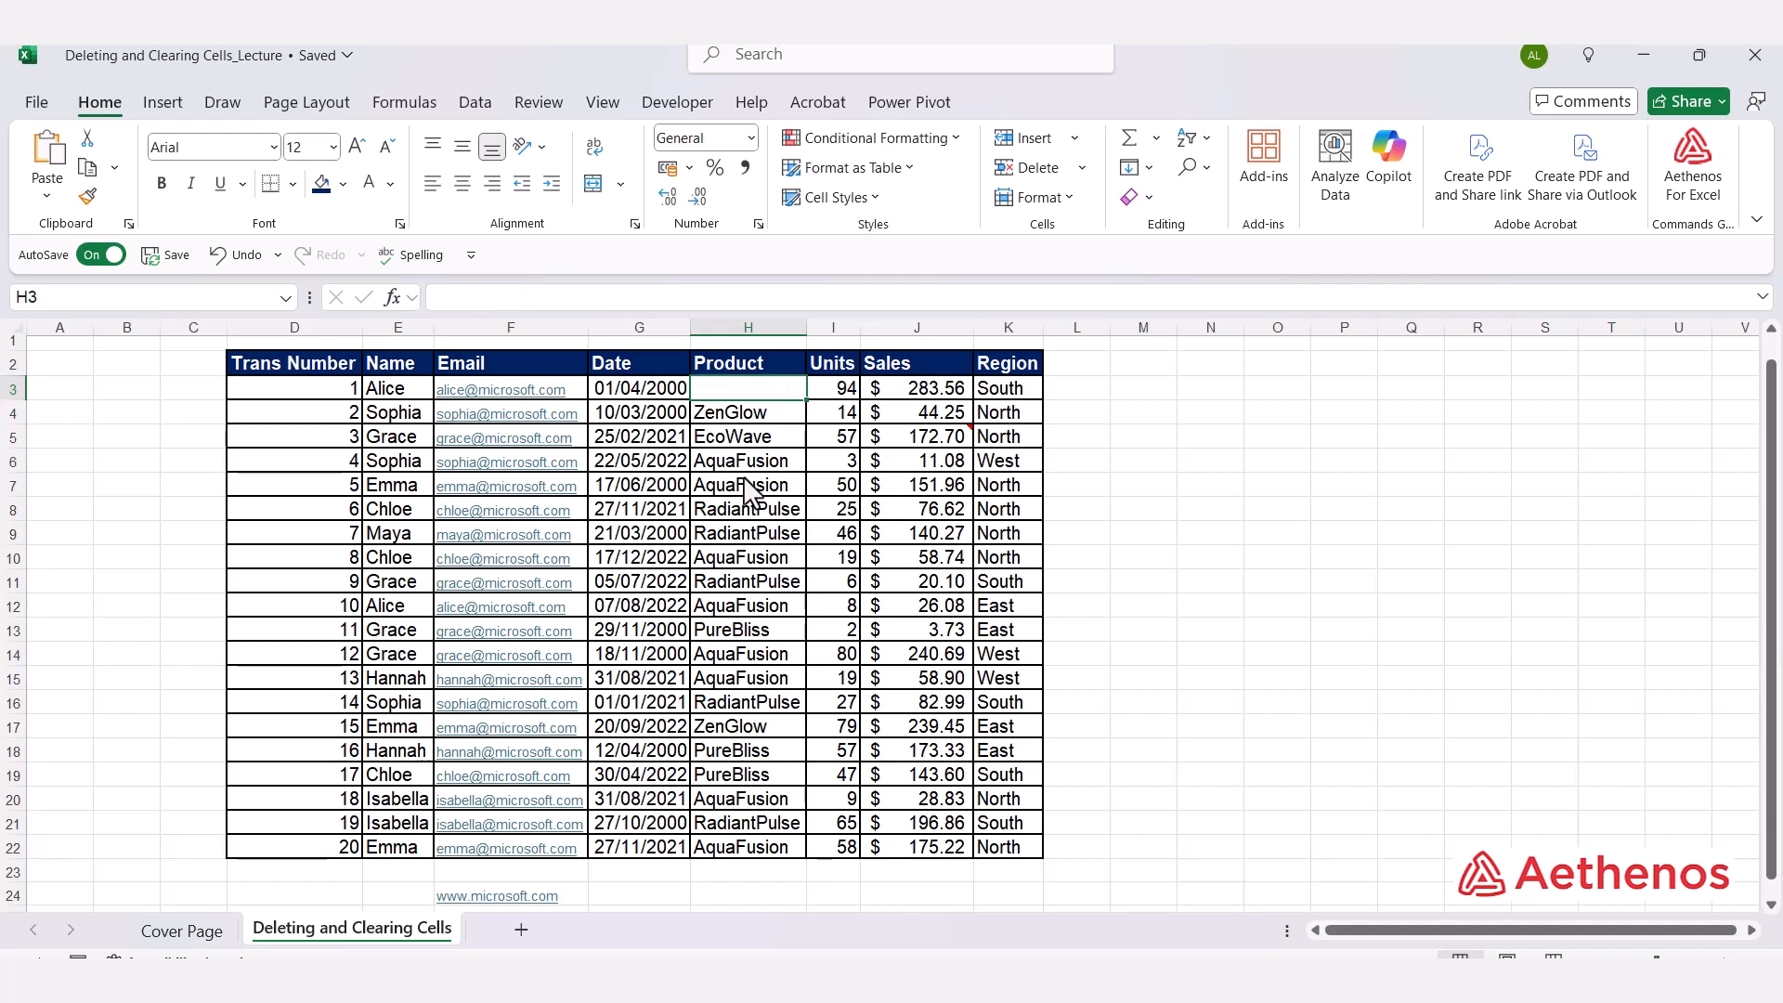
{"action": "left_click", "coordinate": [1077, 486]}
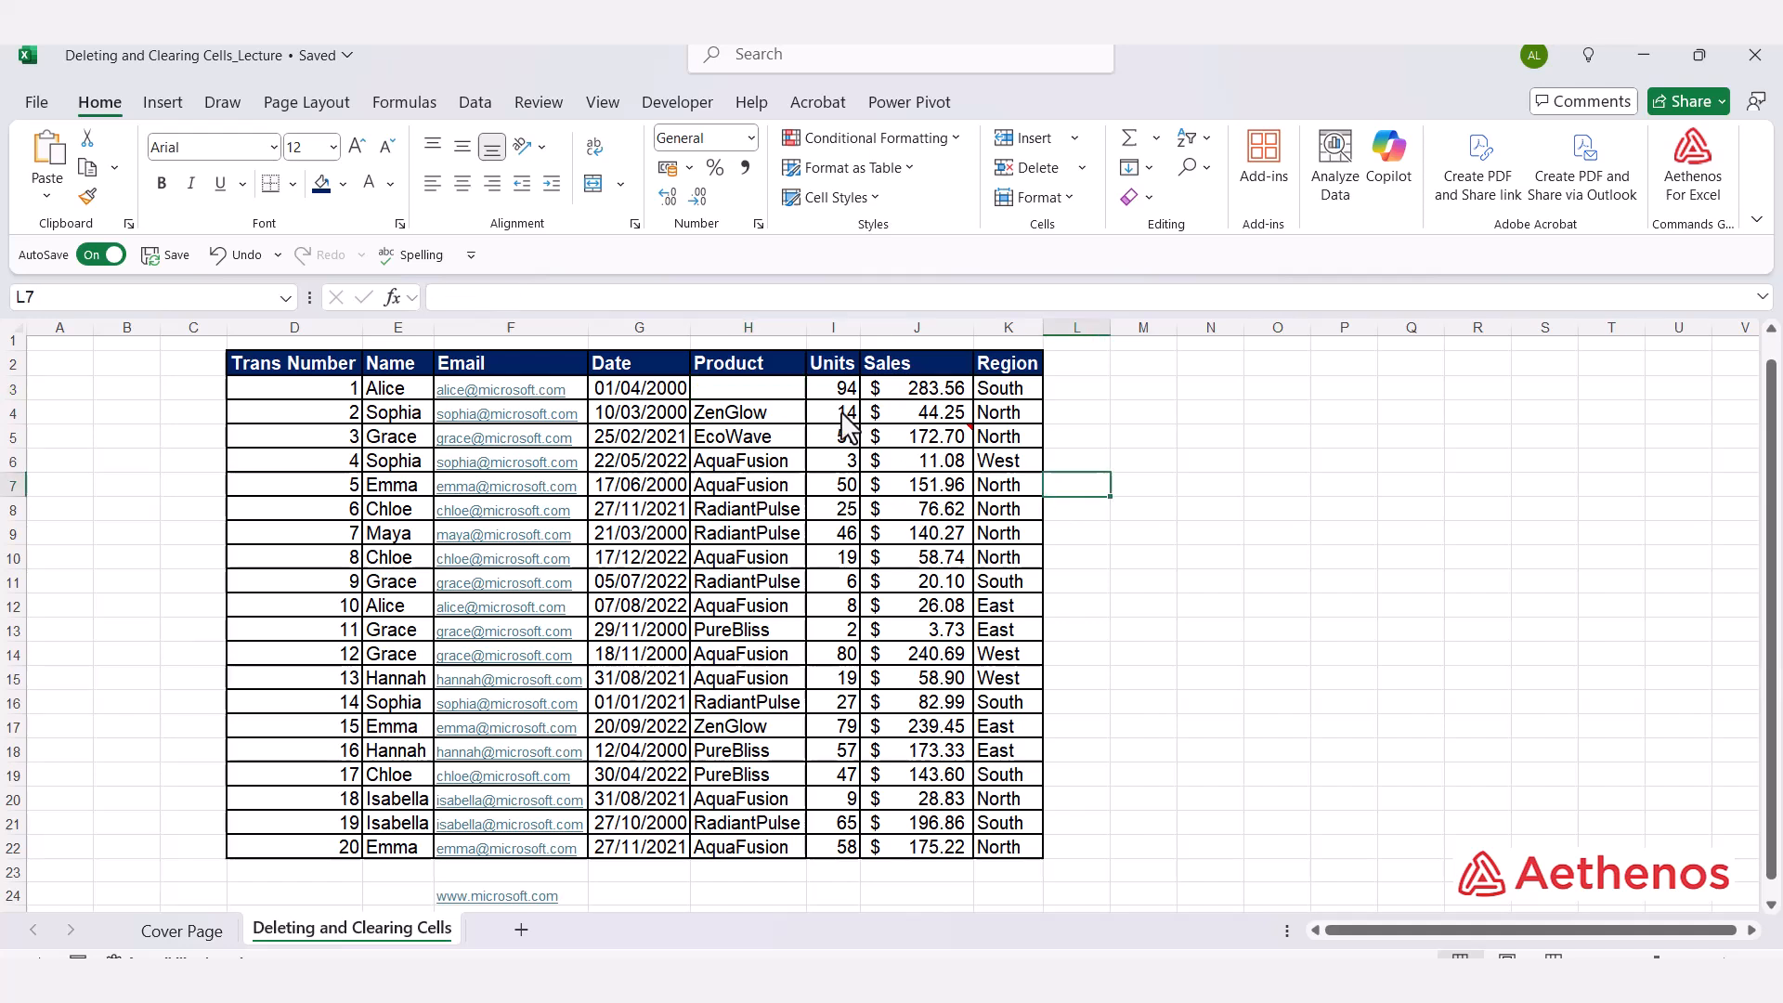
{"action": "left_click", "coordinate": [778, 396]}
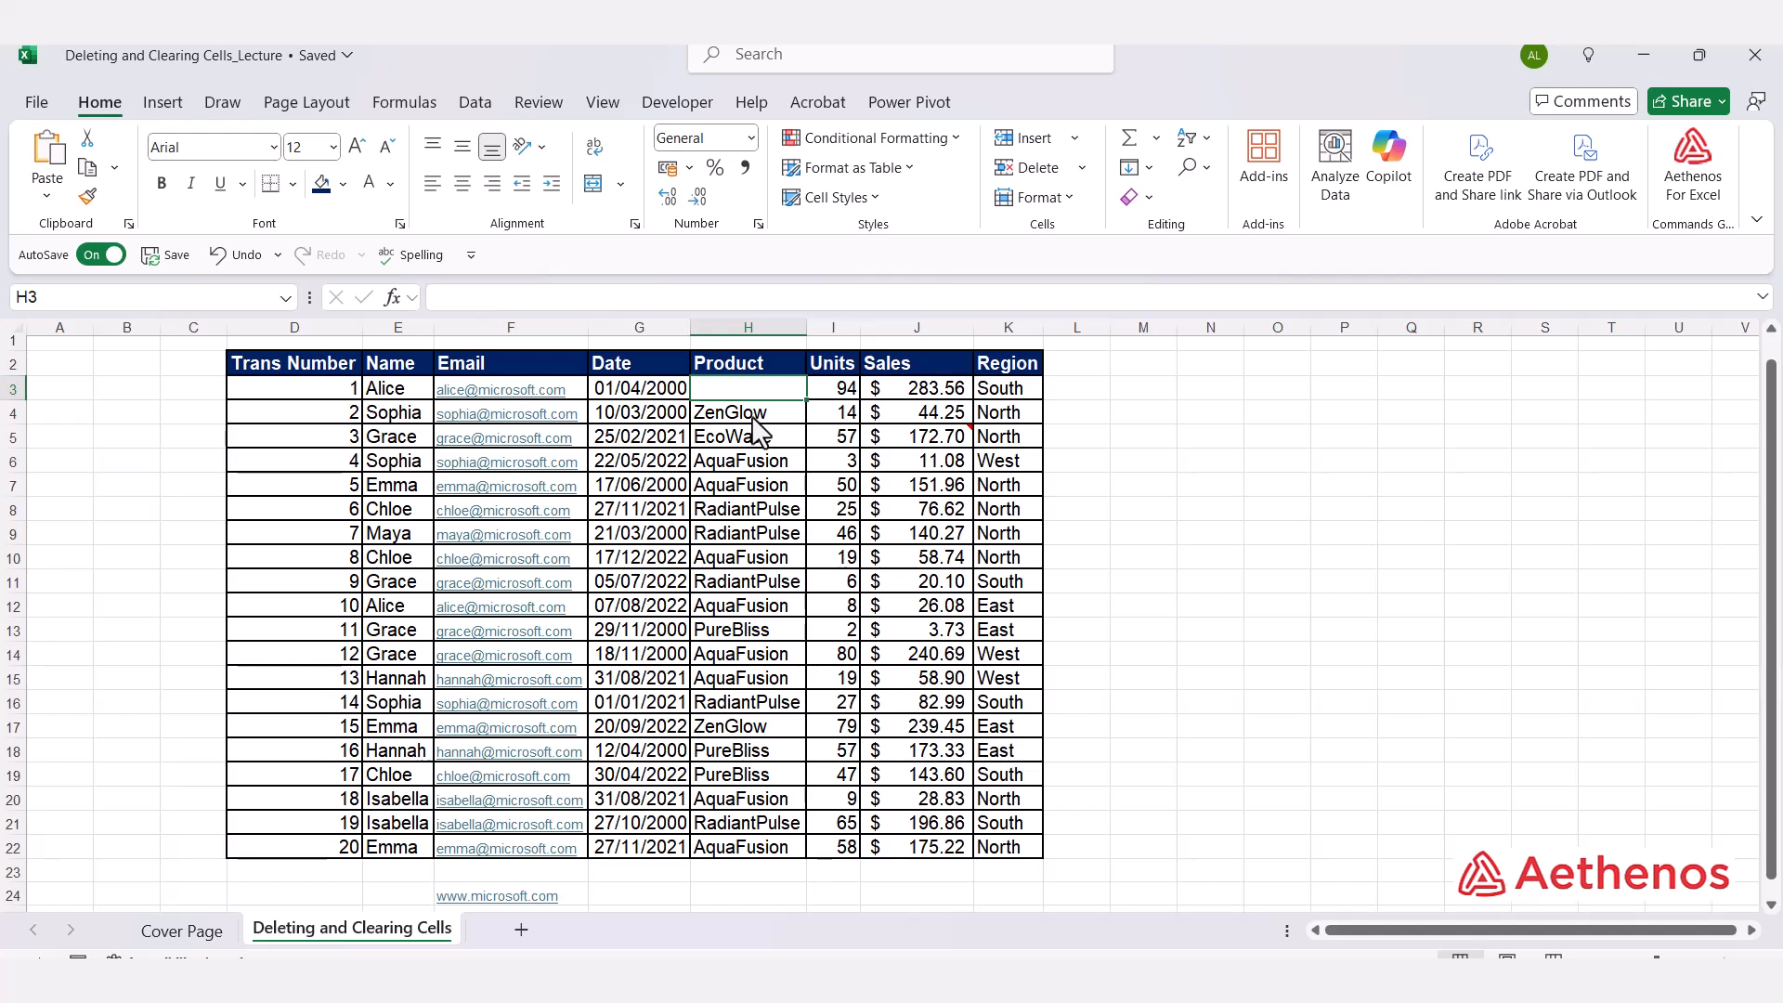
{"action": "key", "text": "ctrl+z"}
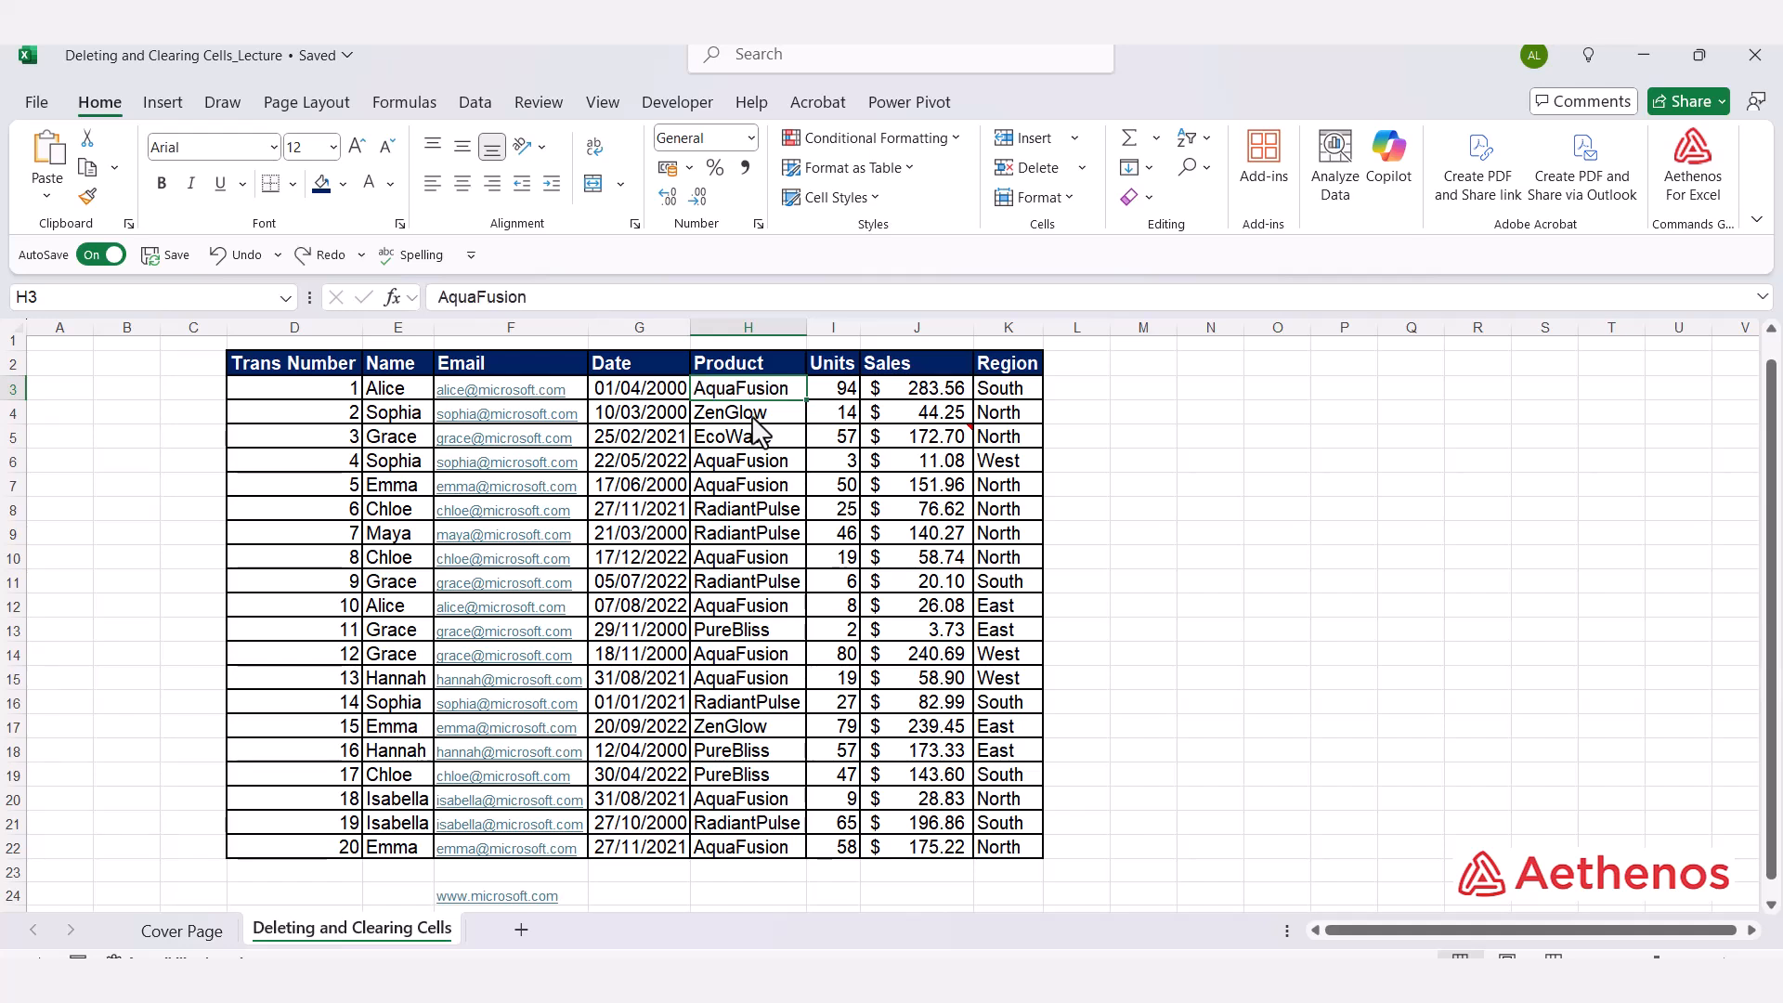
Step: Delete cell H10 in the Product column with the Shift cells left option, and undo the deletion
{"action": "left_click", "coordinate": [725, 537]}
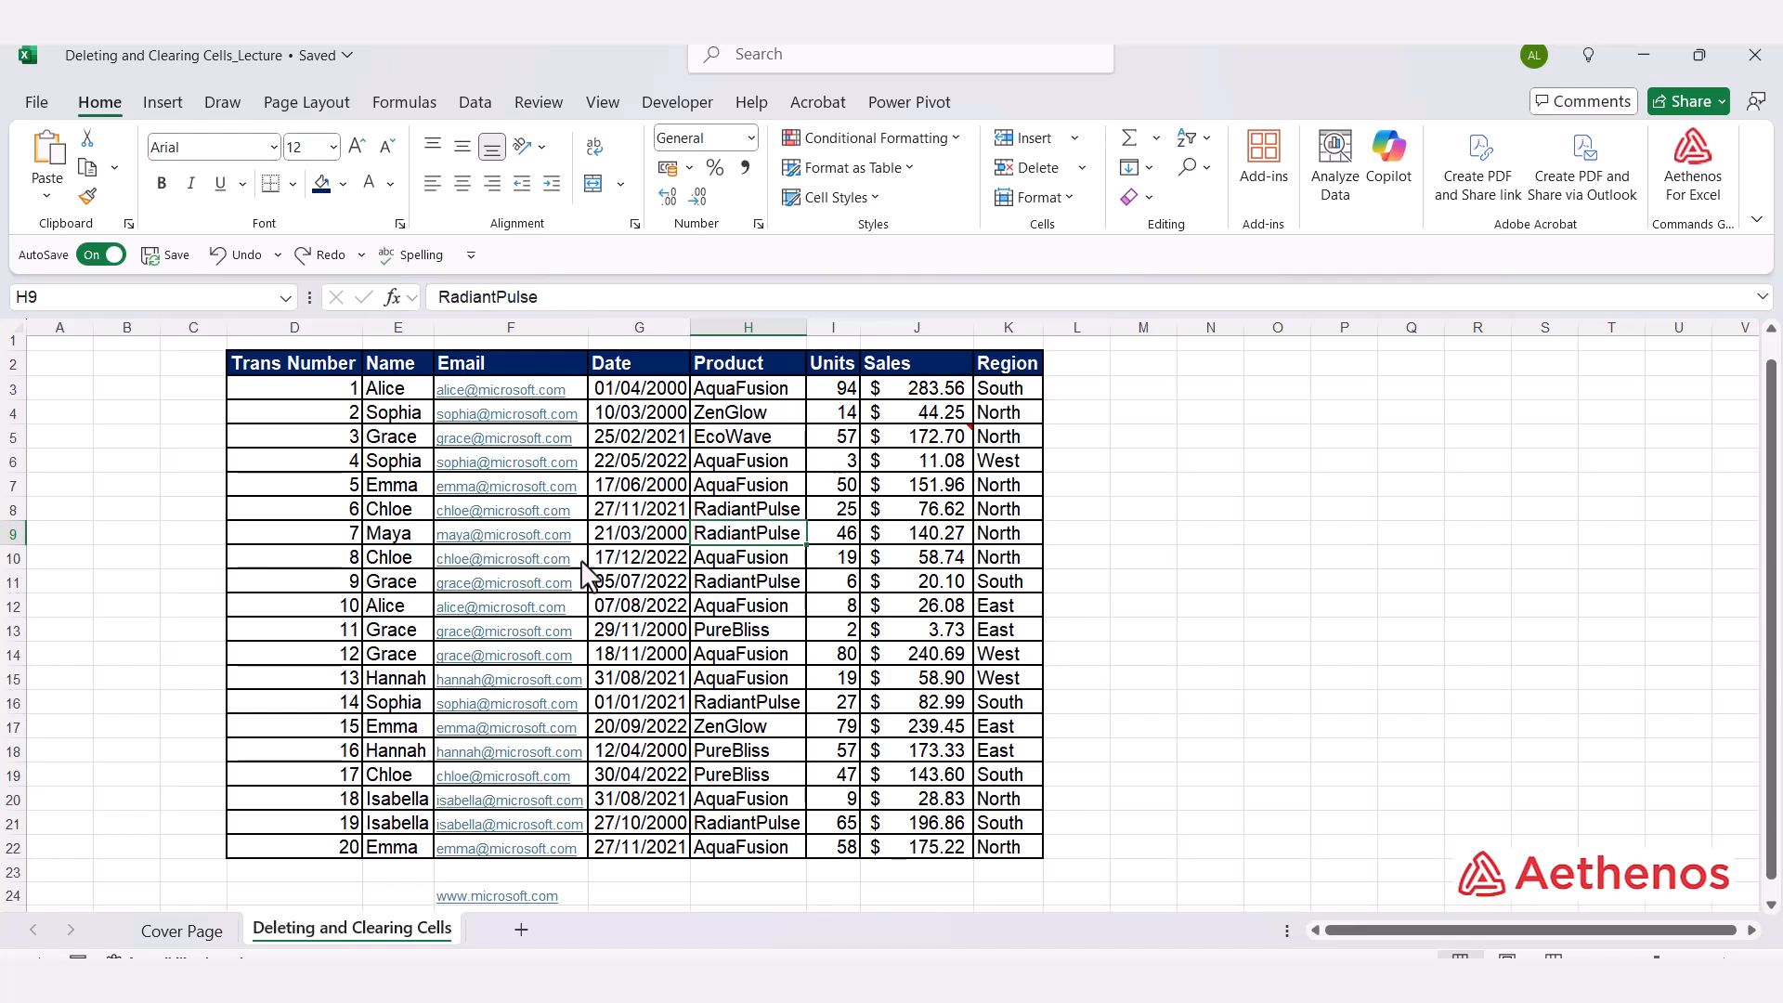
{"action": "left_click", "coordinate": [729, 557]}
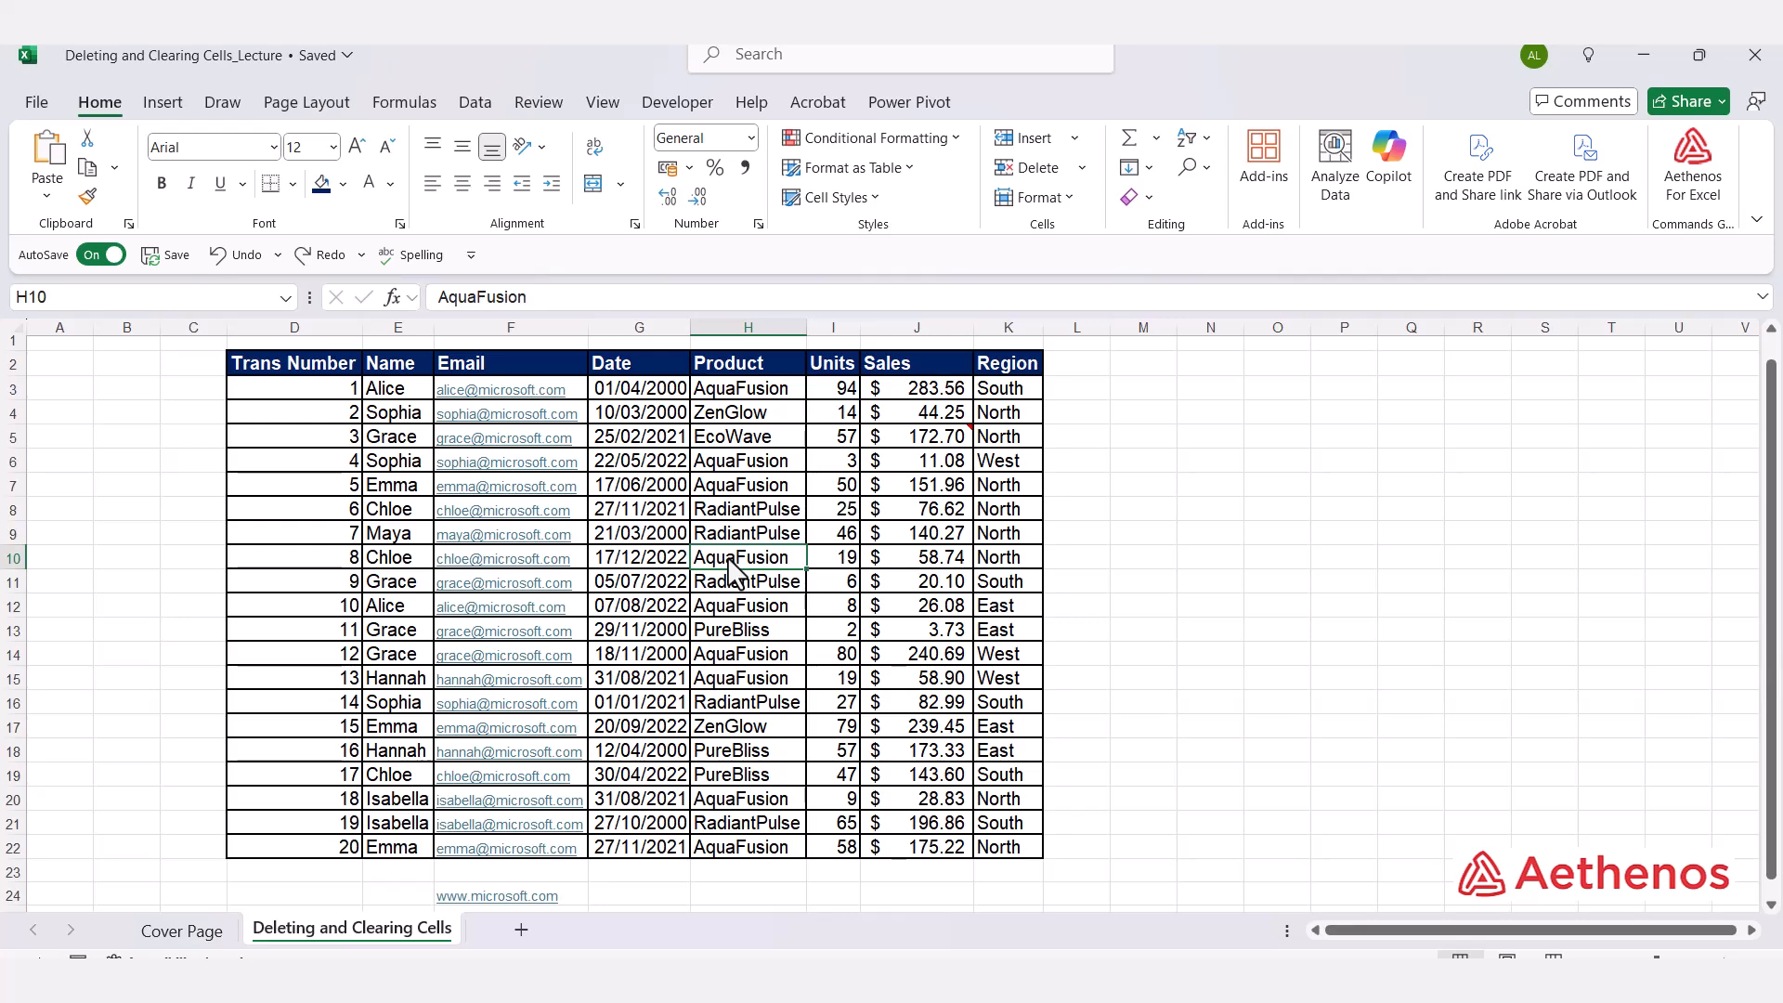
{"action": "right_click", "coordinate": [729, 560]}
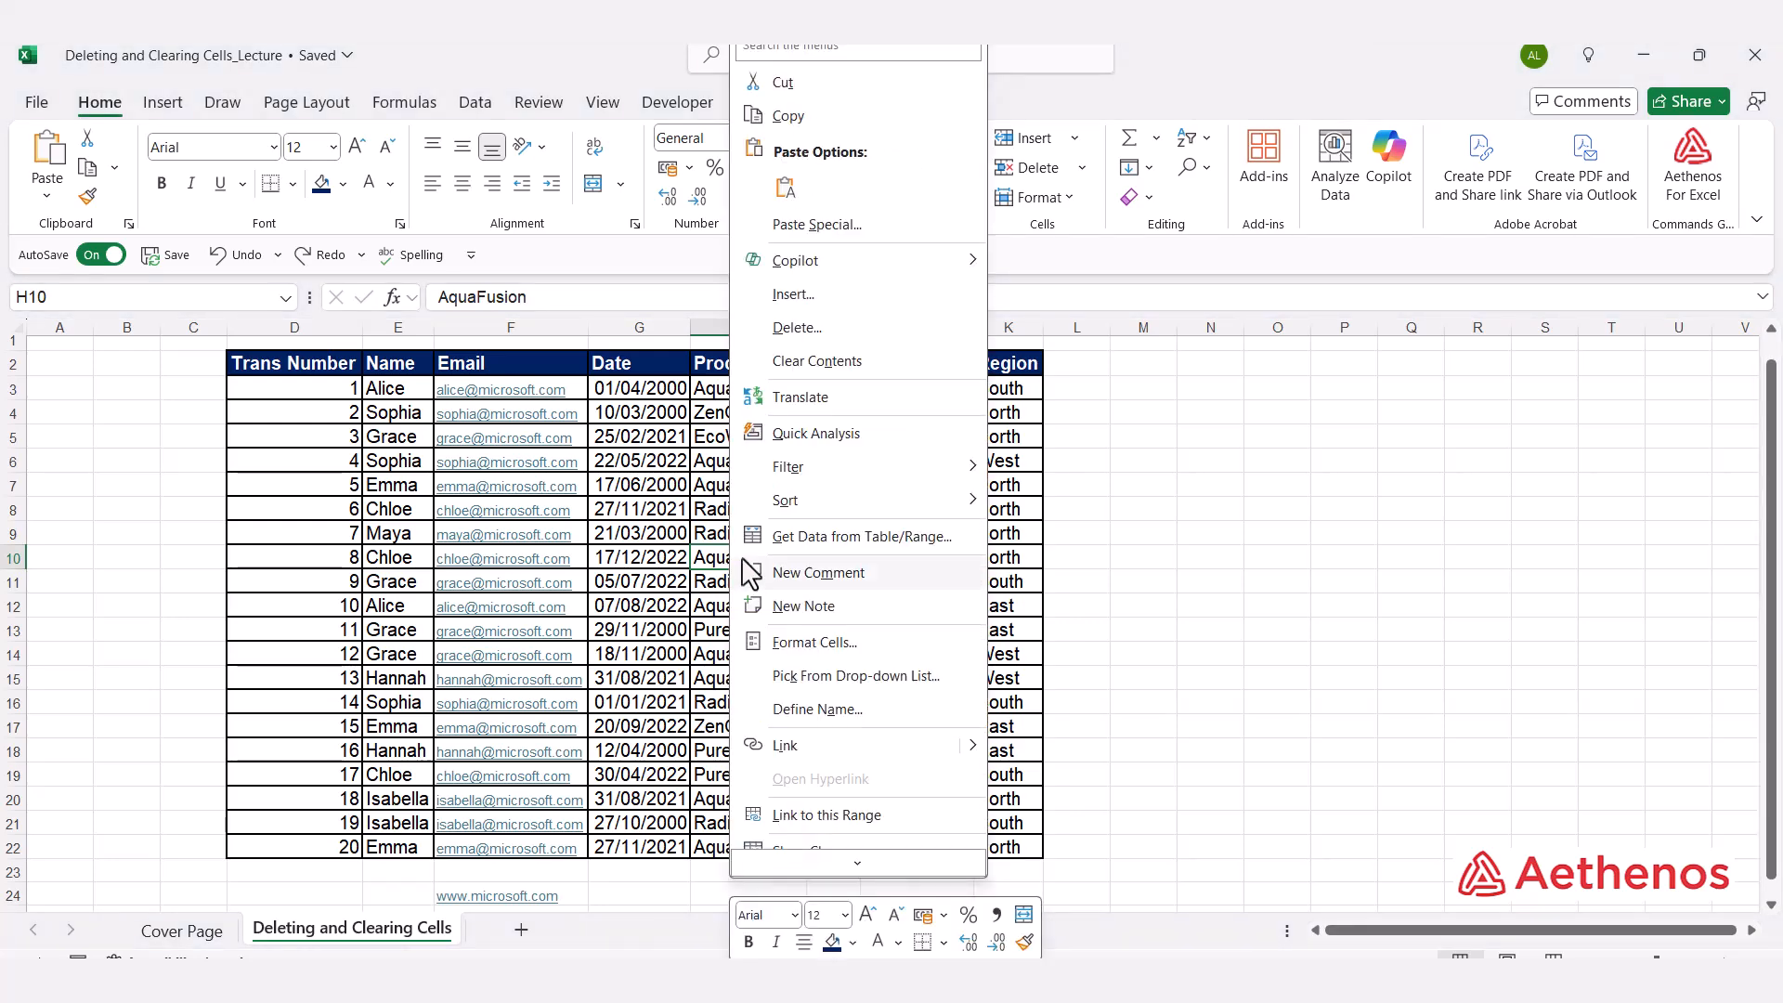
{"action": "left_click", "coordinate": [835, 326]}
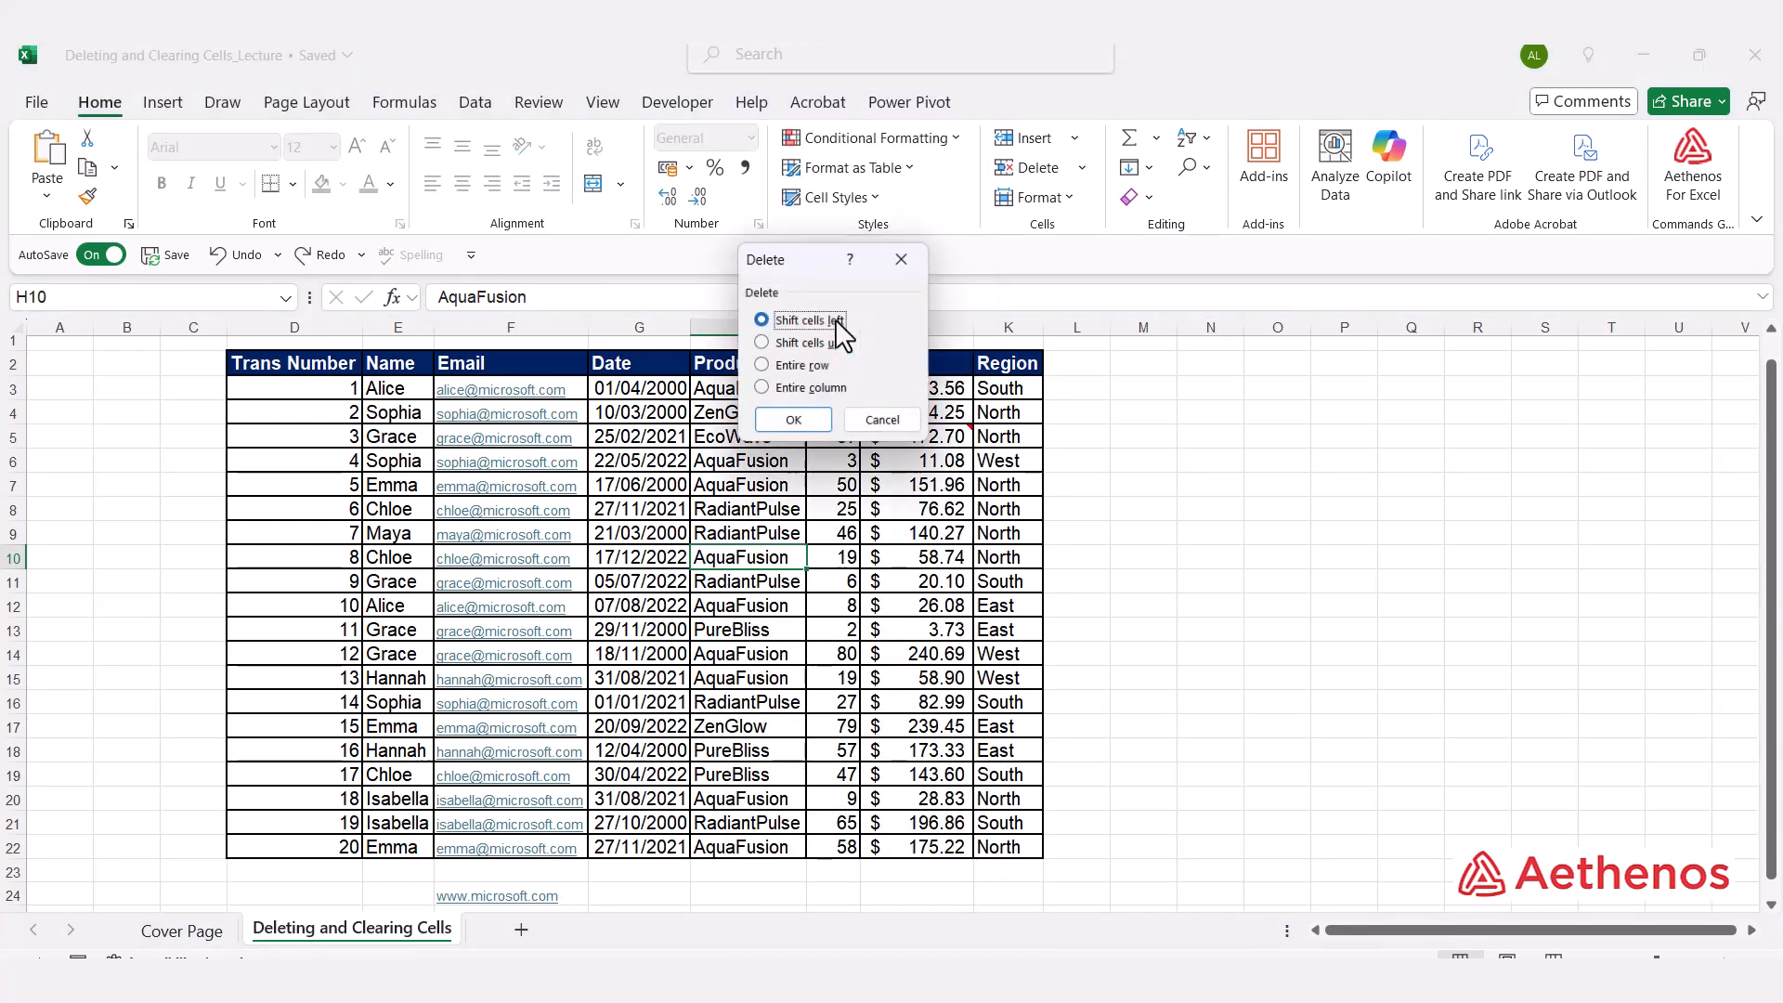
{"action": "left_click_drag", "start_coordinate": [818, 263], "coordinate": [1208, 415]}
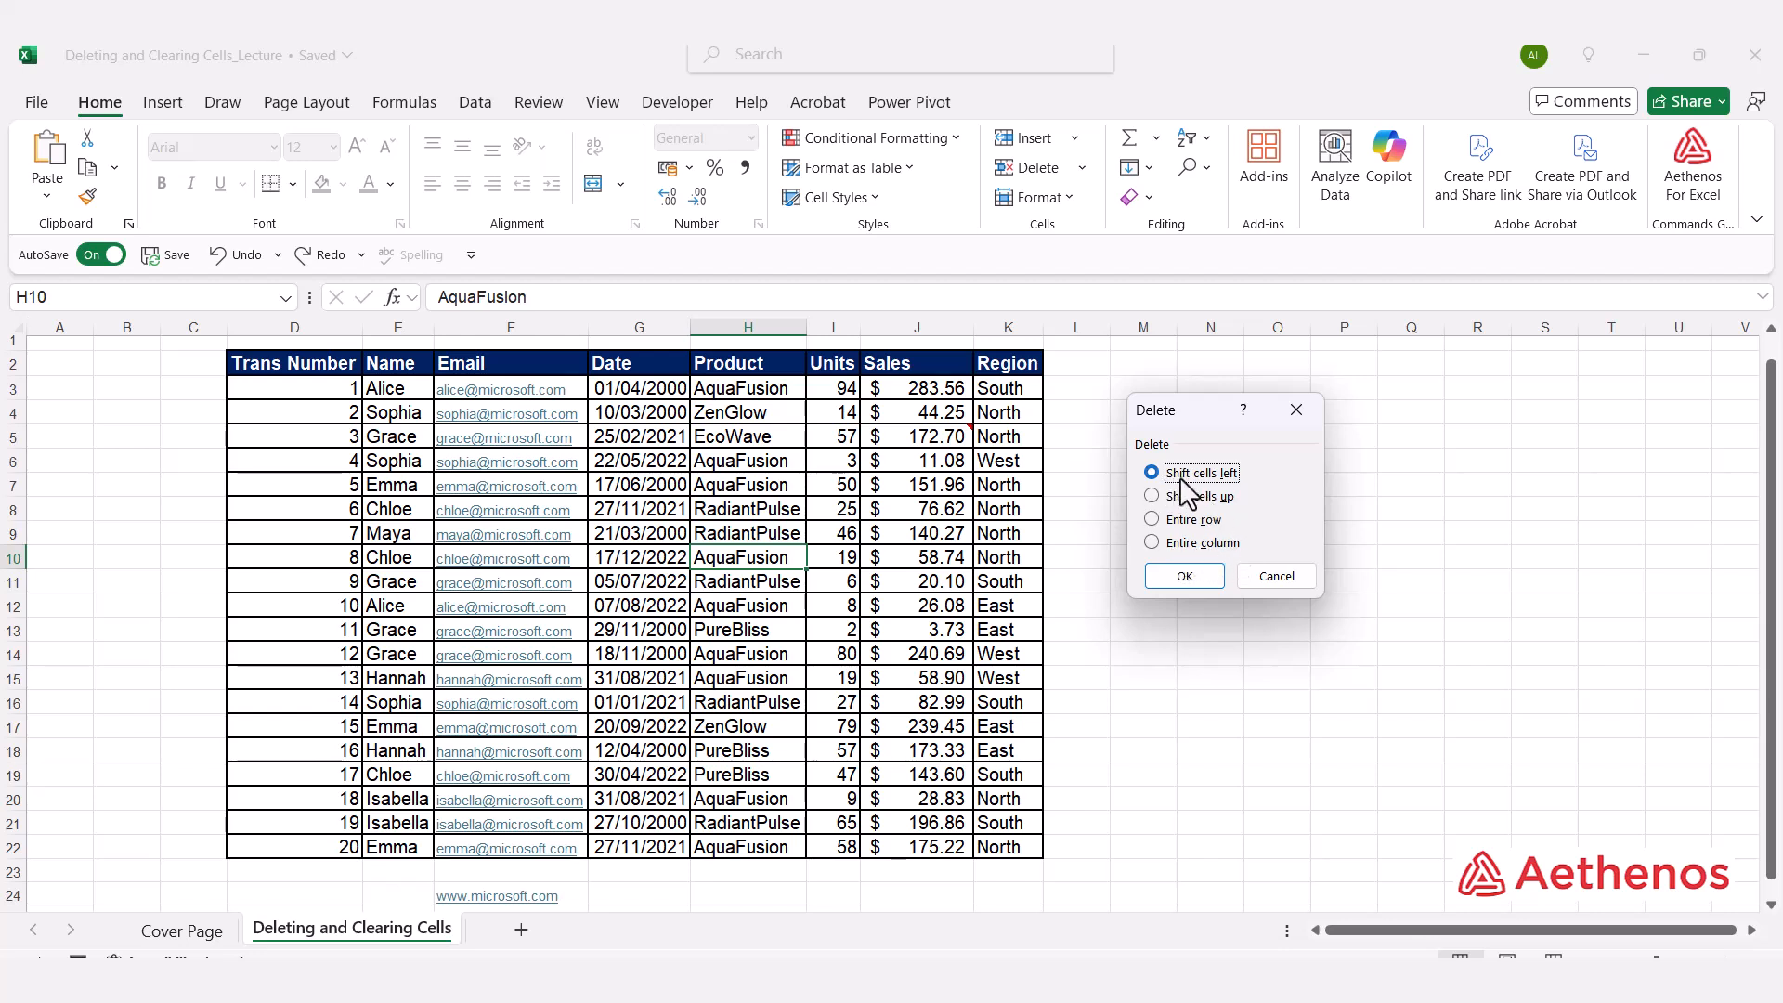
{"action": "left_click", "coordinate": [1177, 577]}
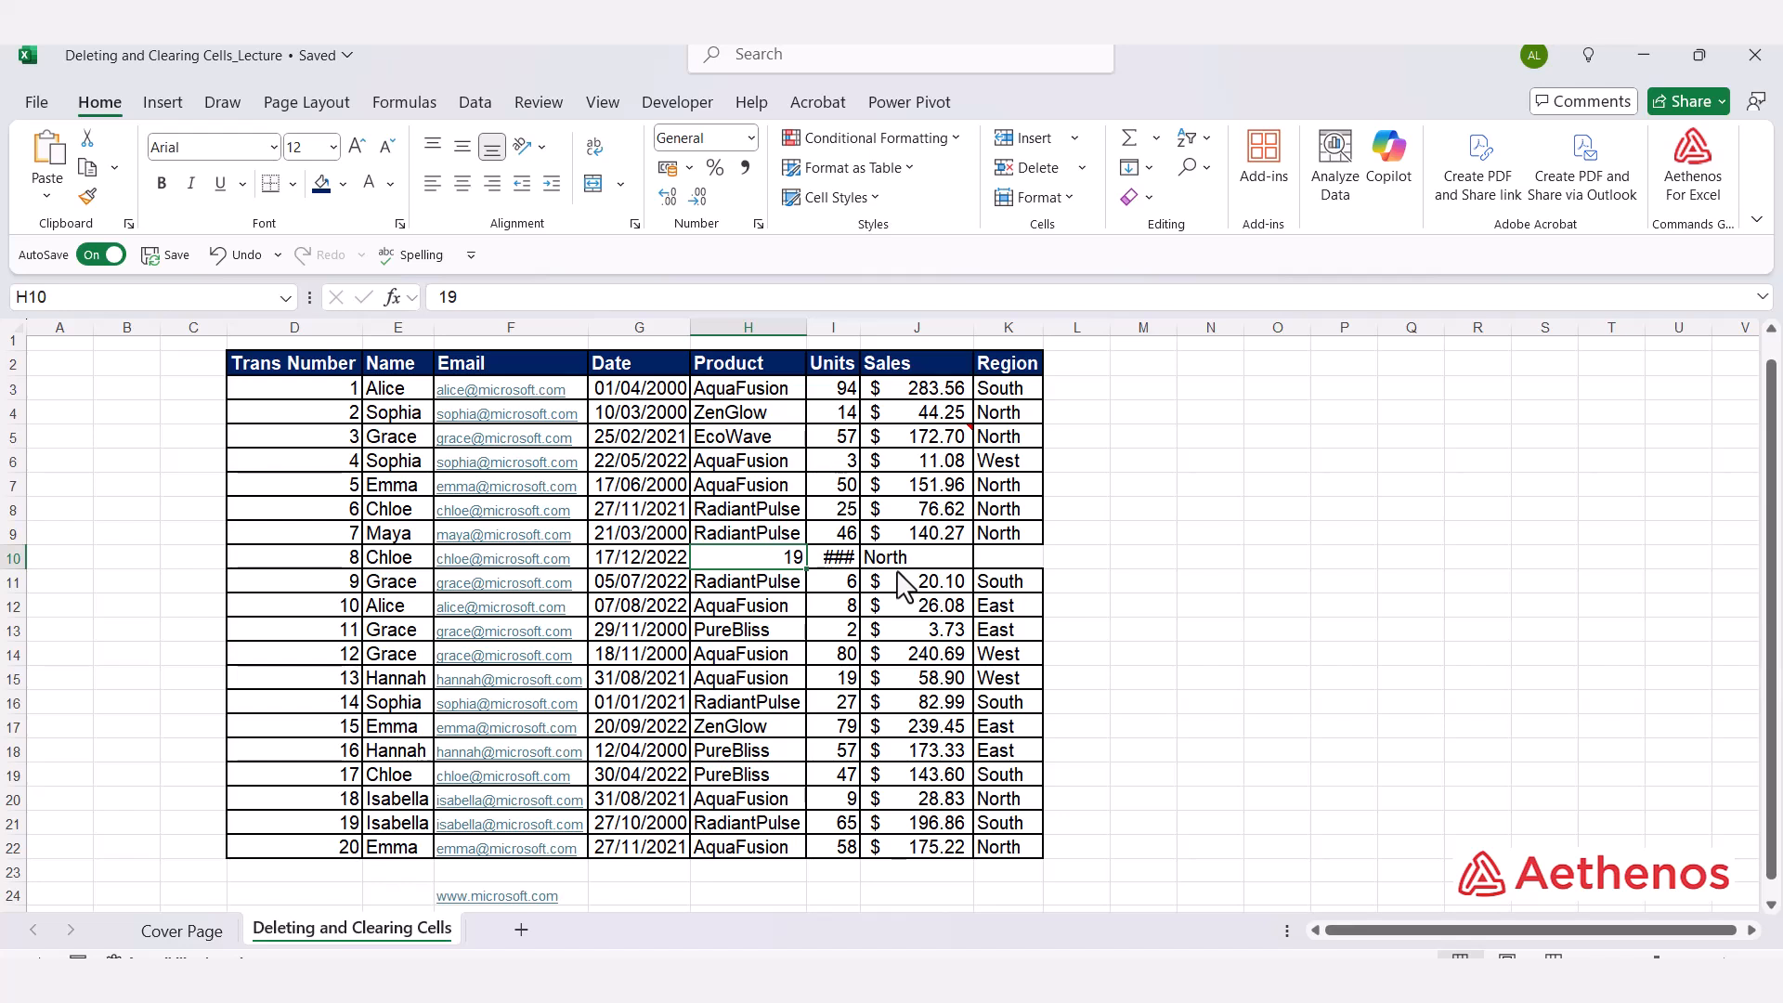
{"action": "key", "text": "ctrl+z"}
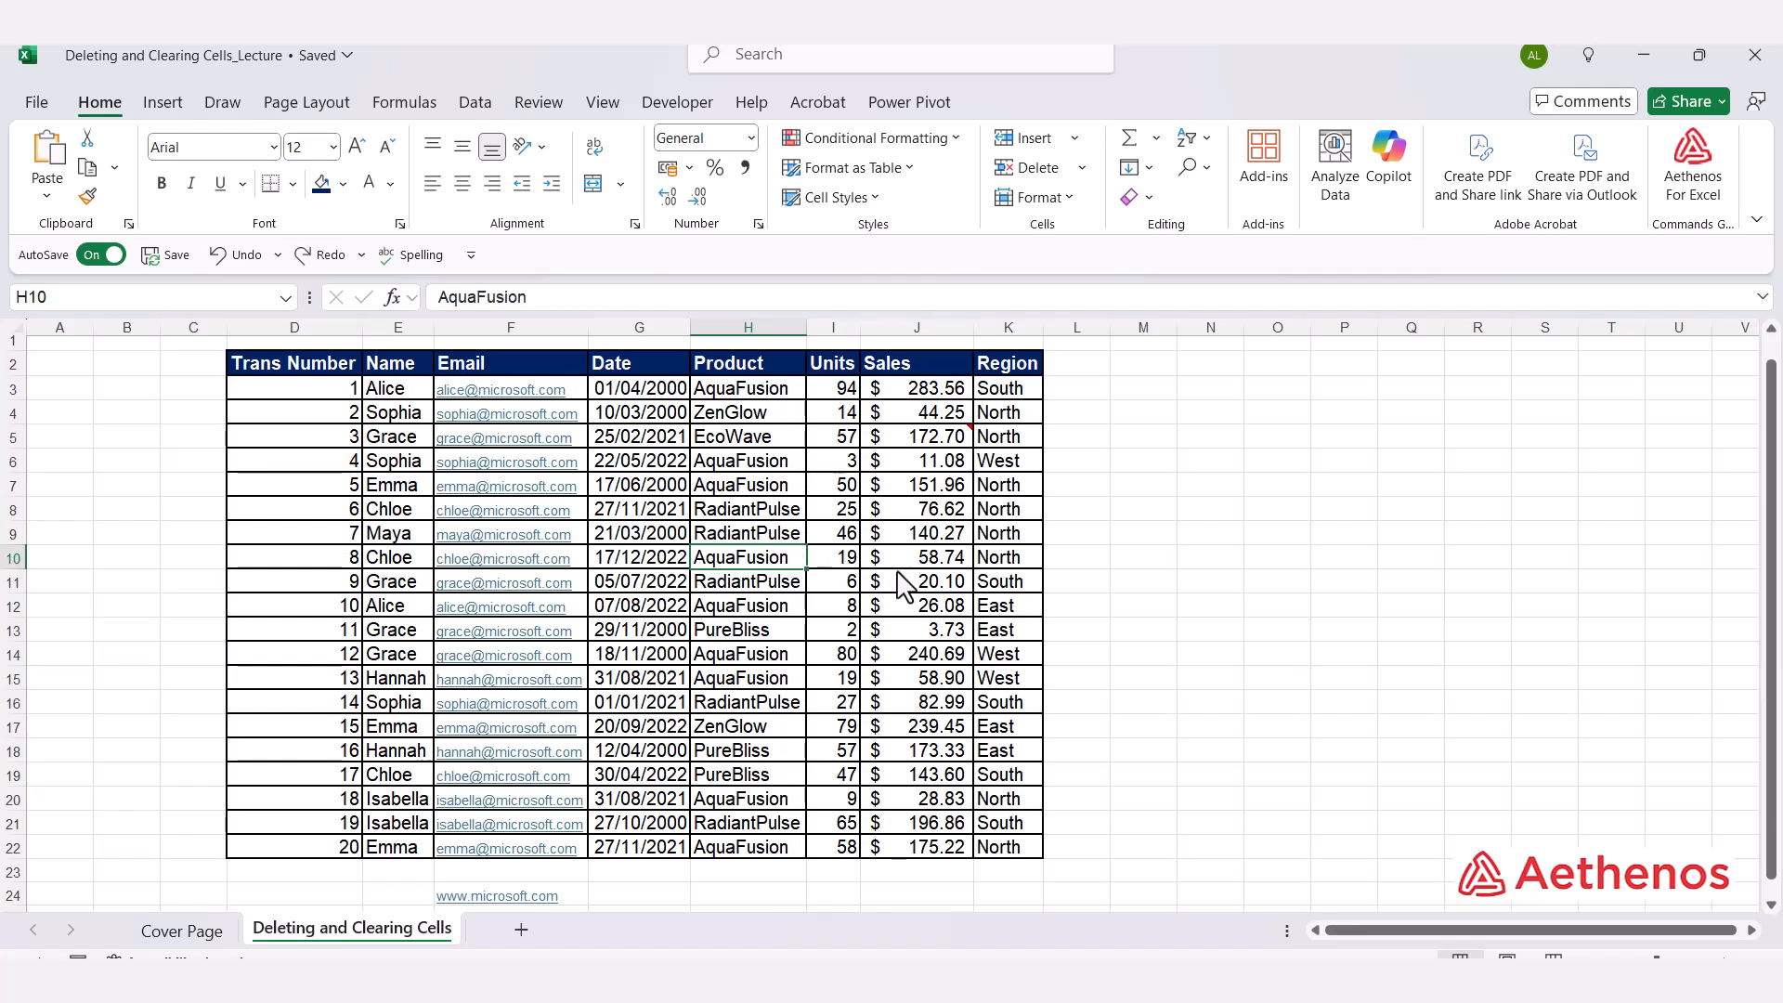
Step: Delete cell H10 in the Product column with the Shift cells up option, and undo the deletion
{"action": "right_click", "coordinate": [762, 562]}
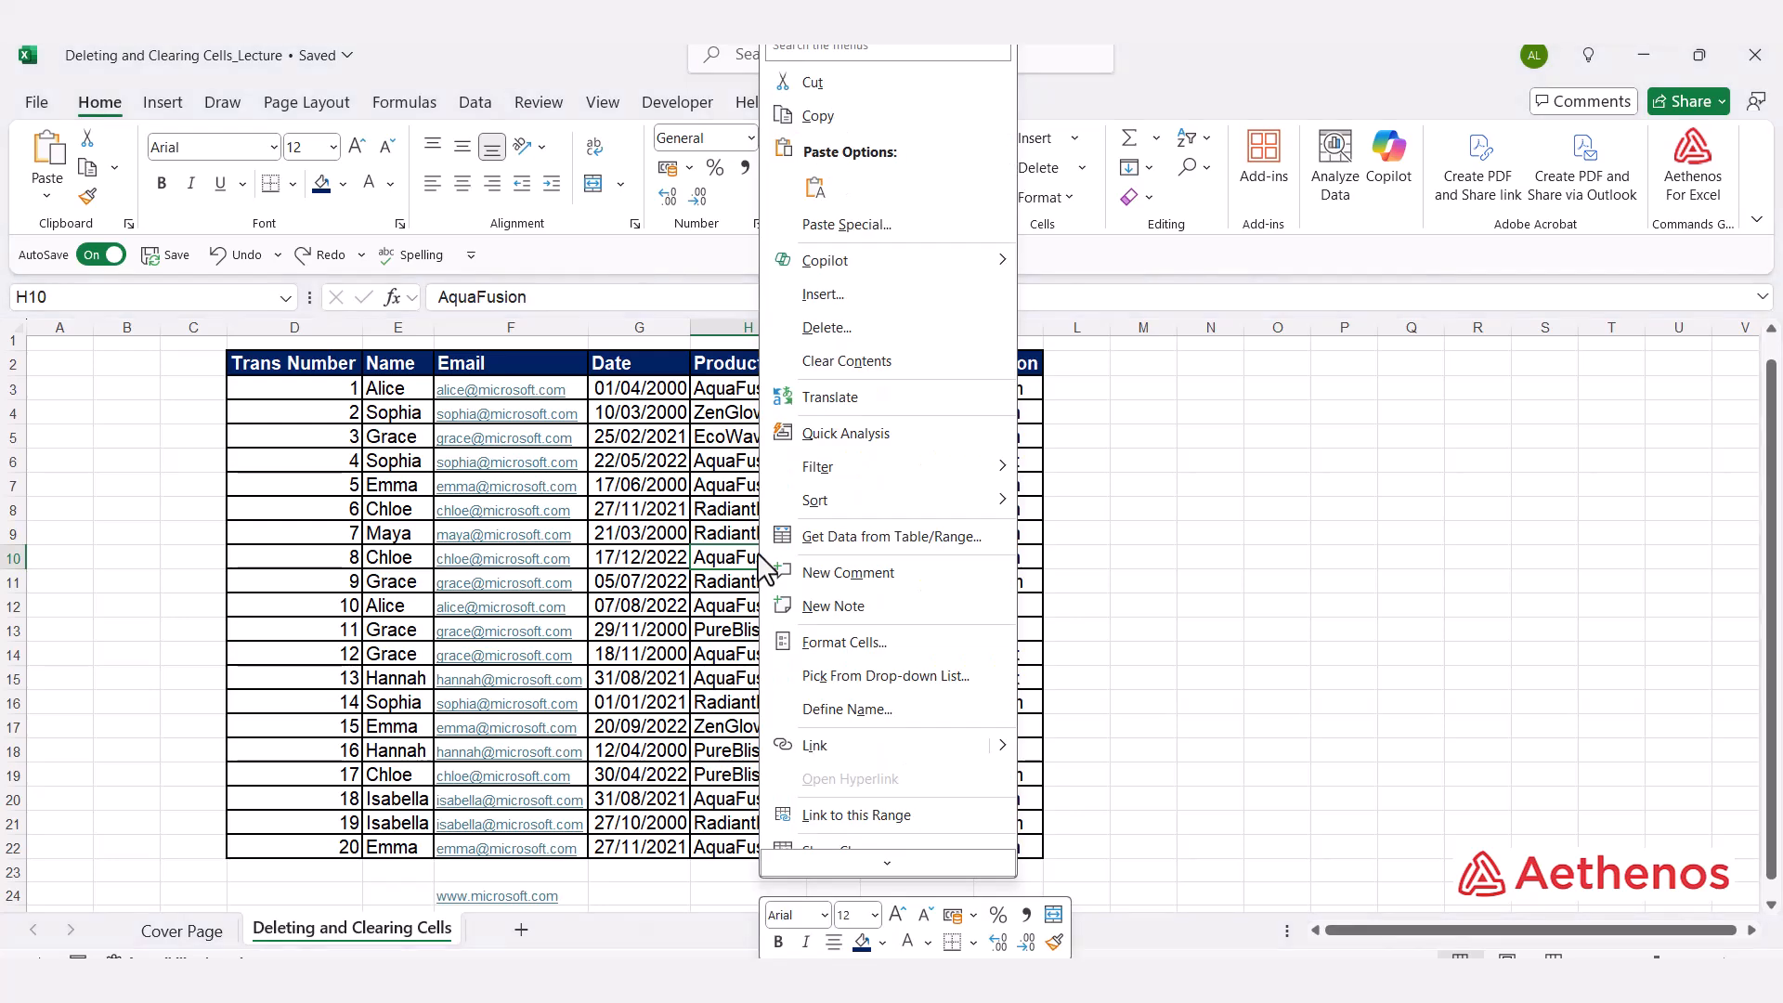
{"action": "left_click", "coordinate": [852, 331]}
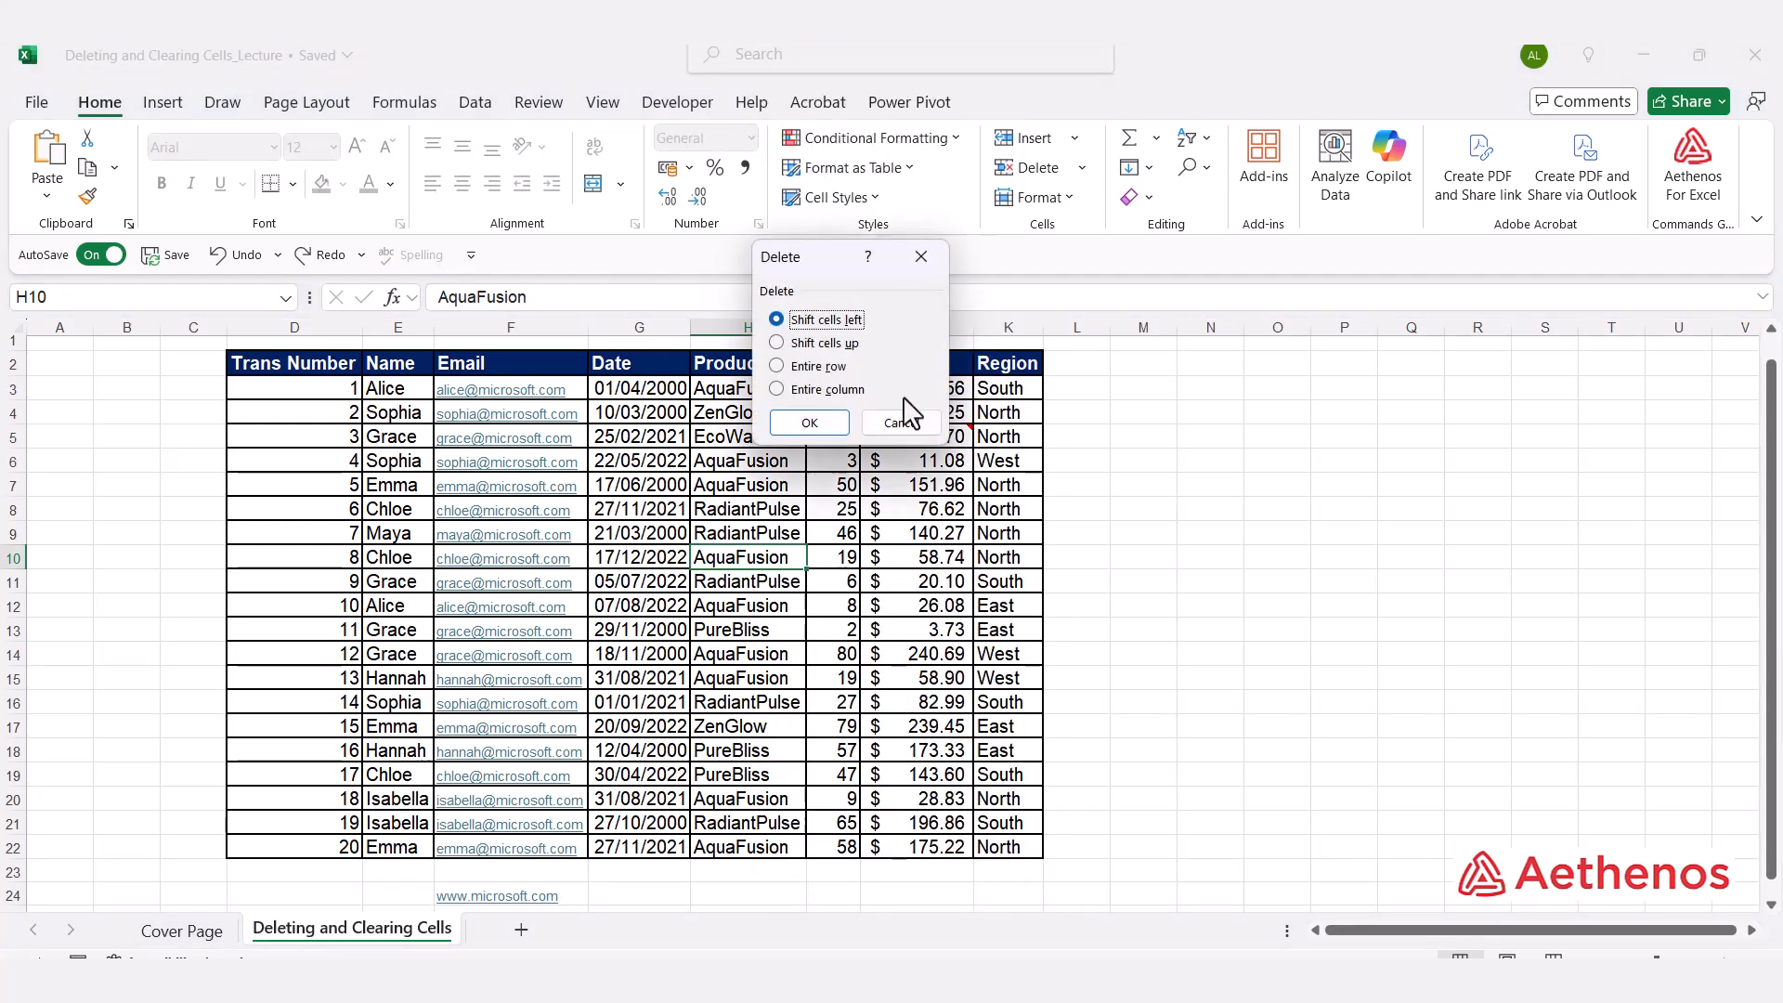
{"action": "left_click_drag", "start_coordinate": [824, 272], "coordinate": [1232, 388]}
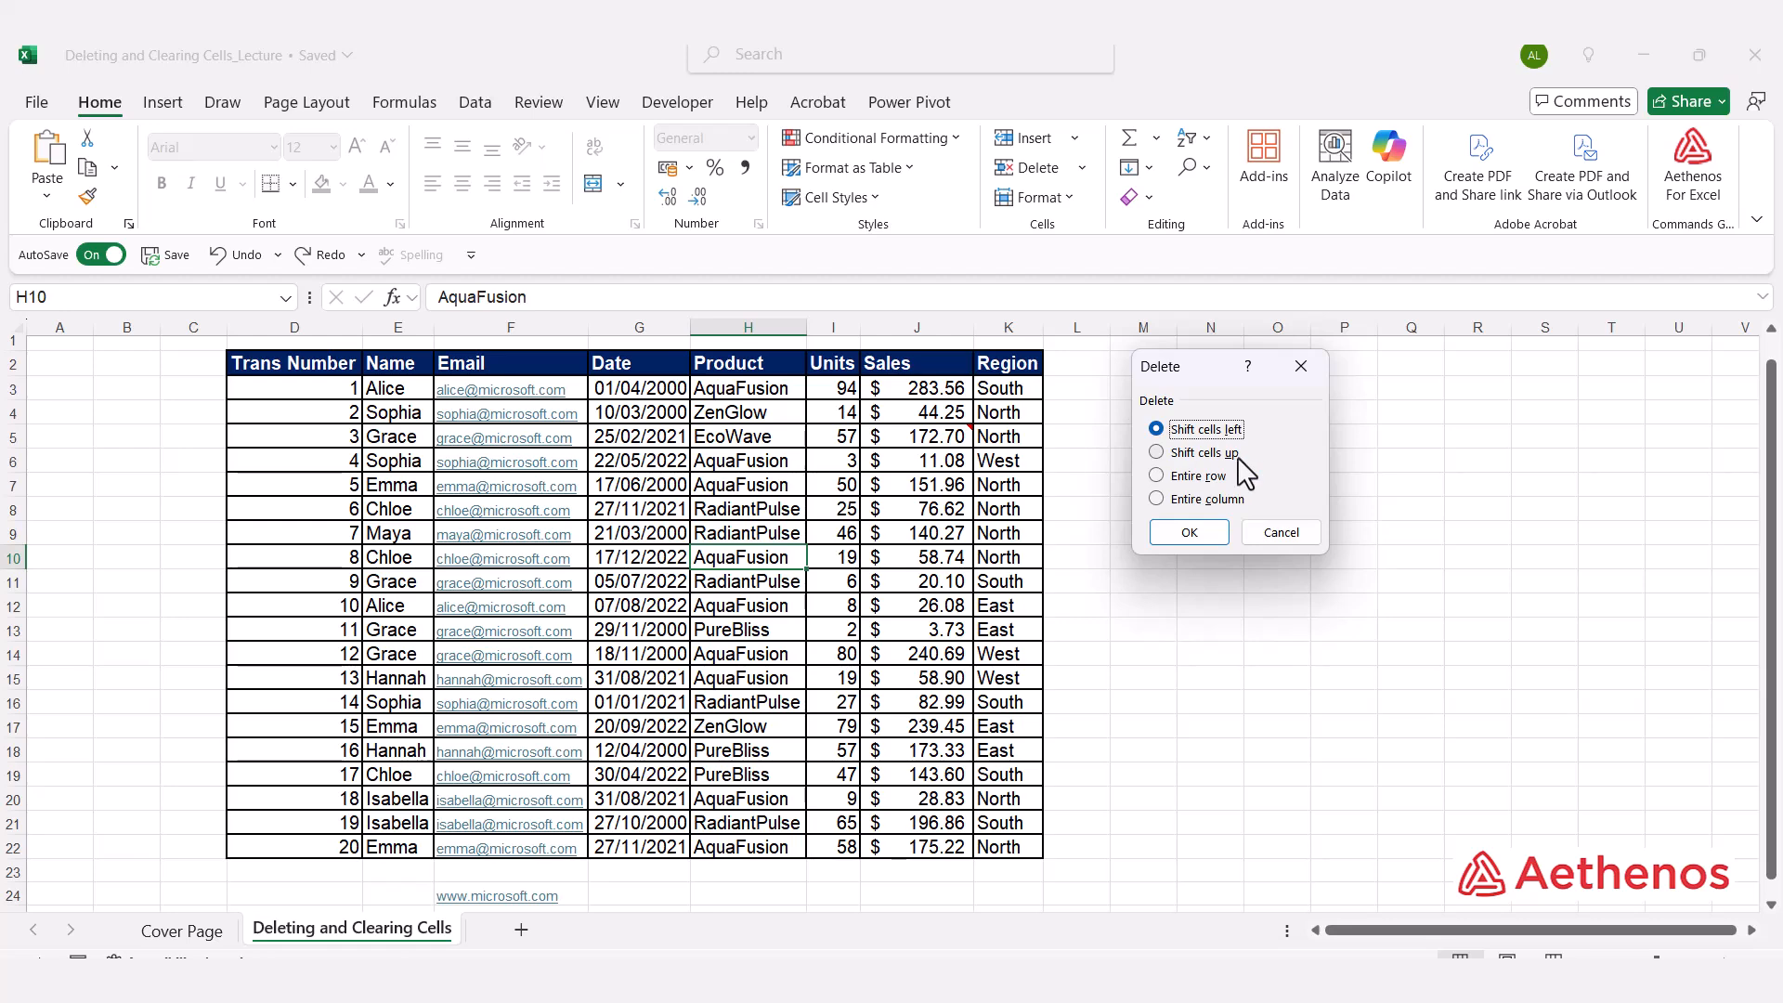
{"action": "left_click", "coordinate": [1187, 533]}
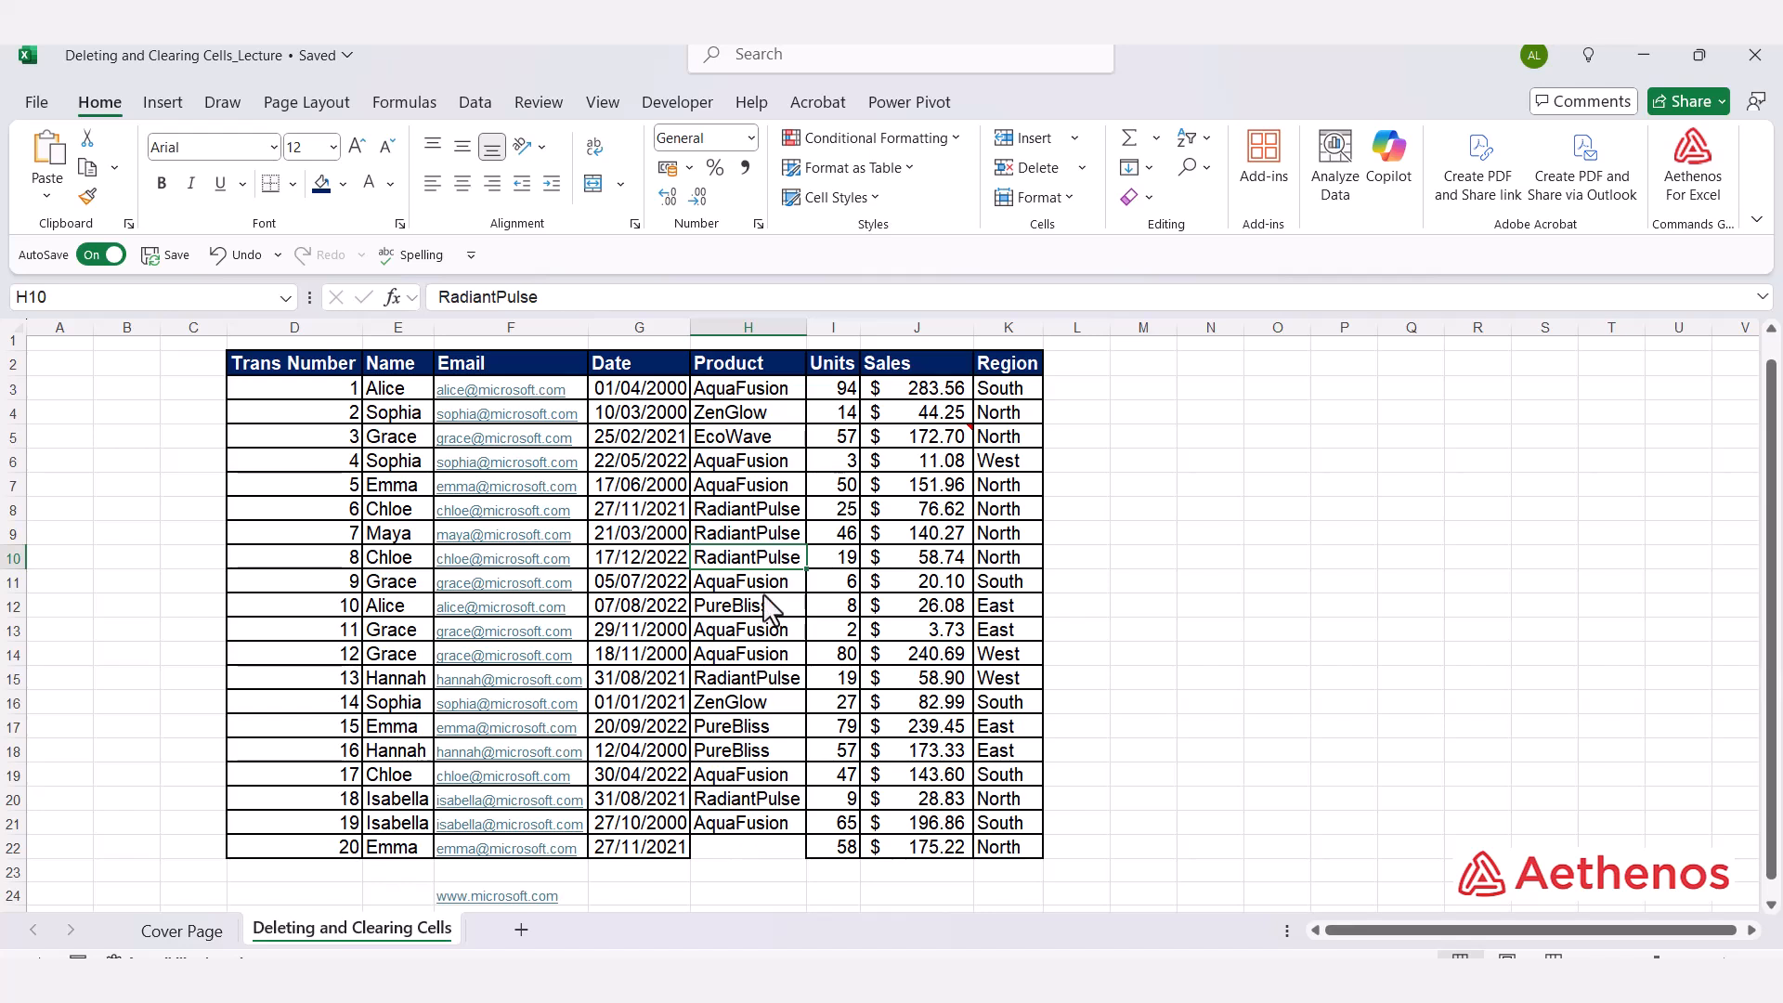
{"action": "left_click", "coordinate": [729, 849]}
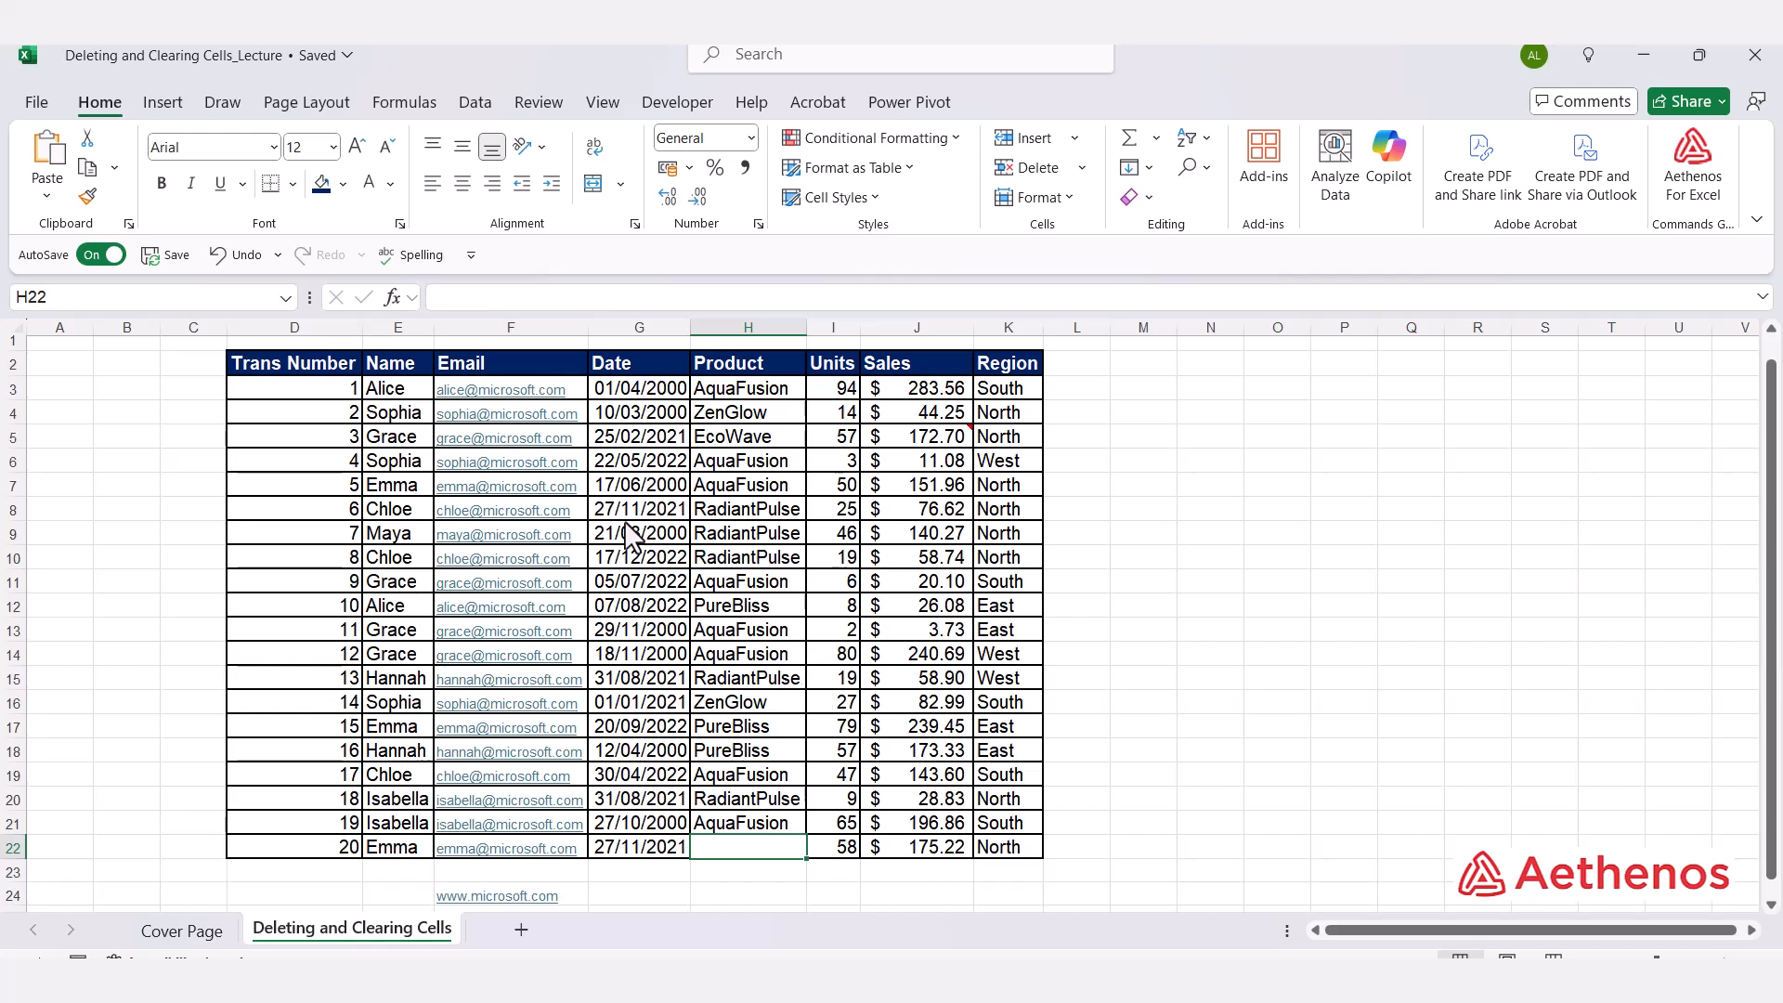
{"action": "key", "text": "ctrl+z"}
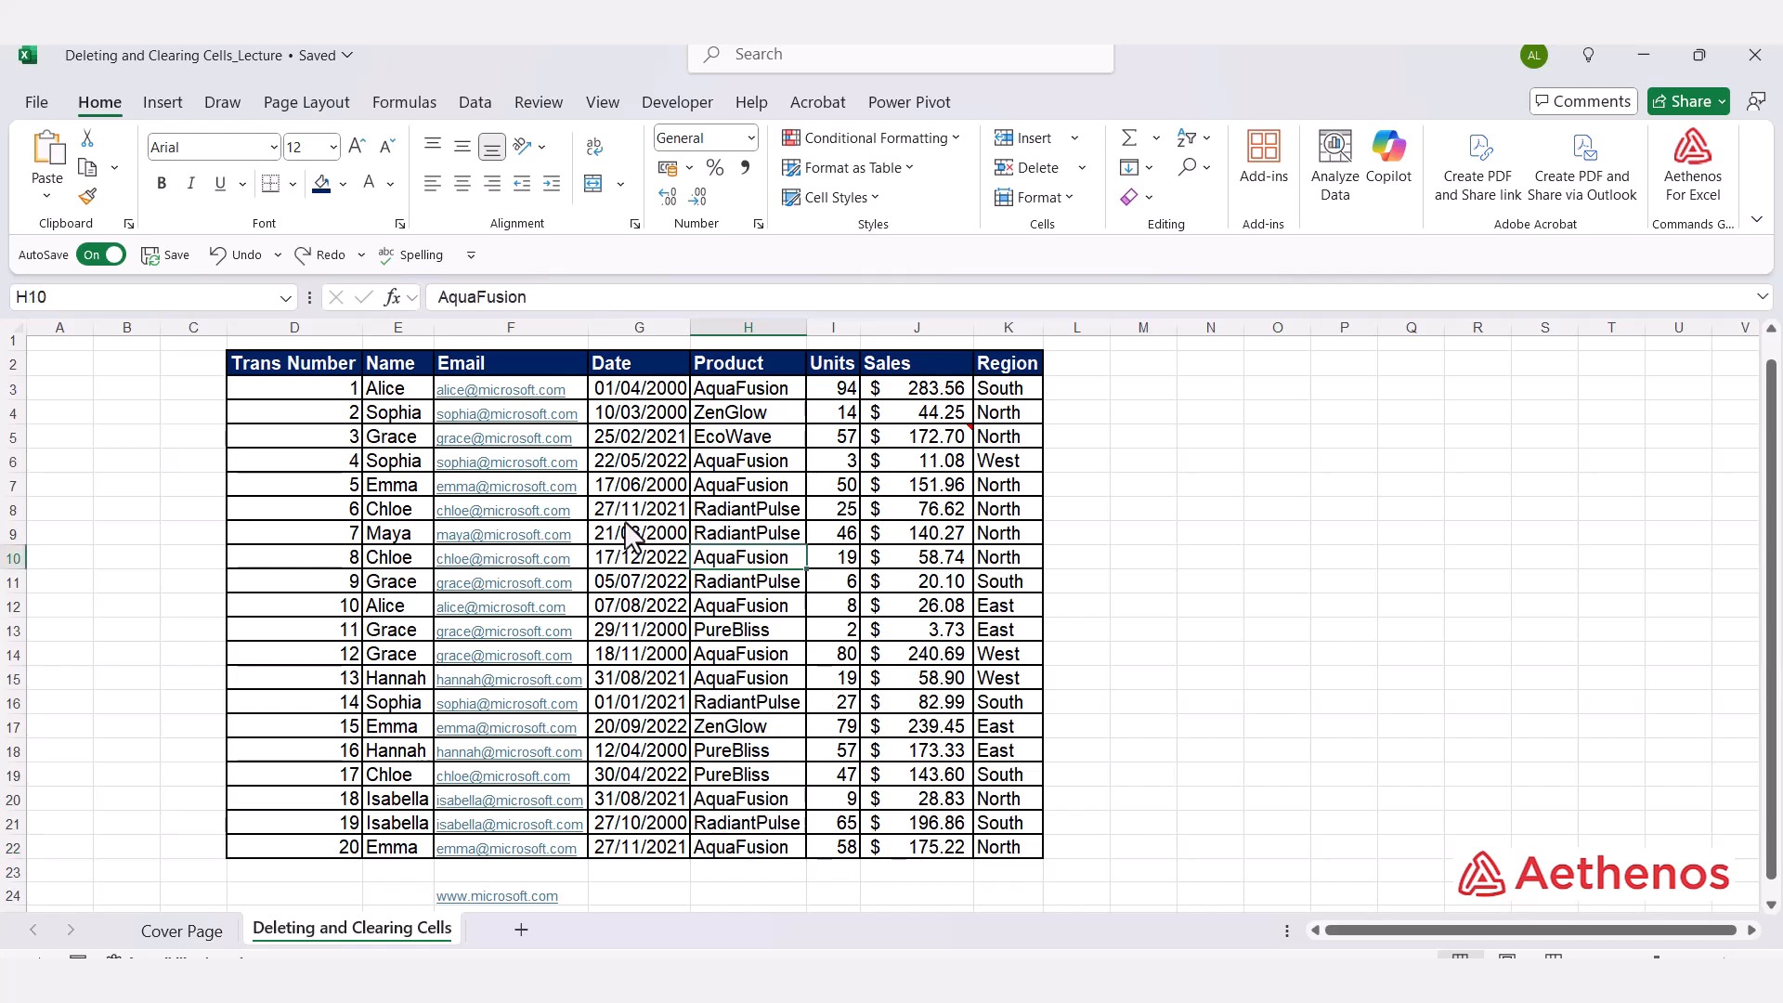
Step: Delete the entire row containing cell H11 using the Entire row option, and undo the deletion
{"action": "left_click", "coordinate": [725, 575]}
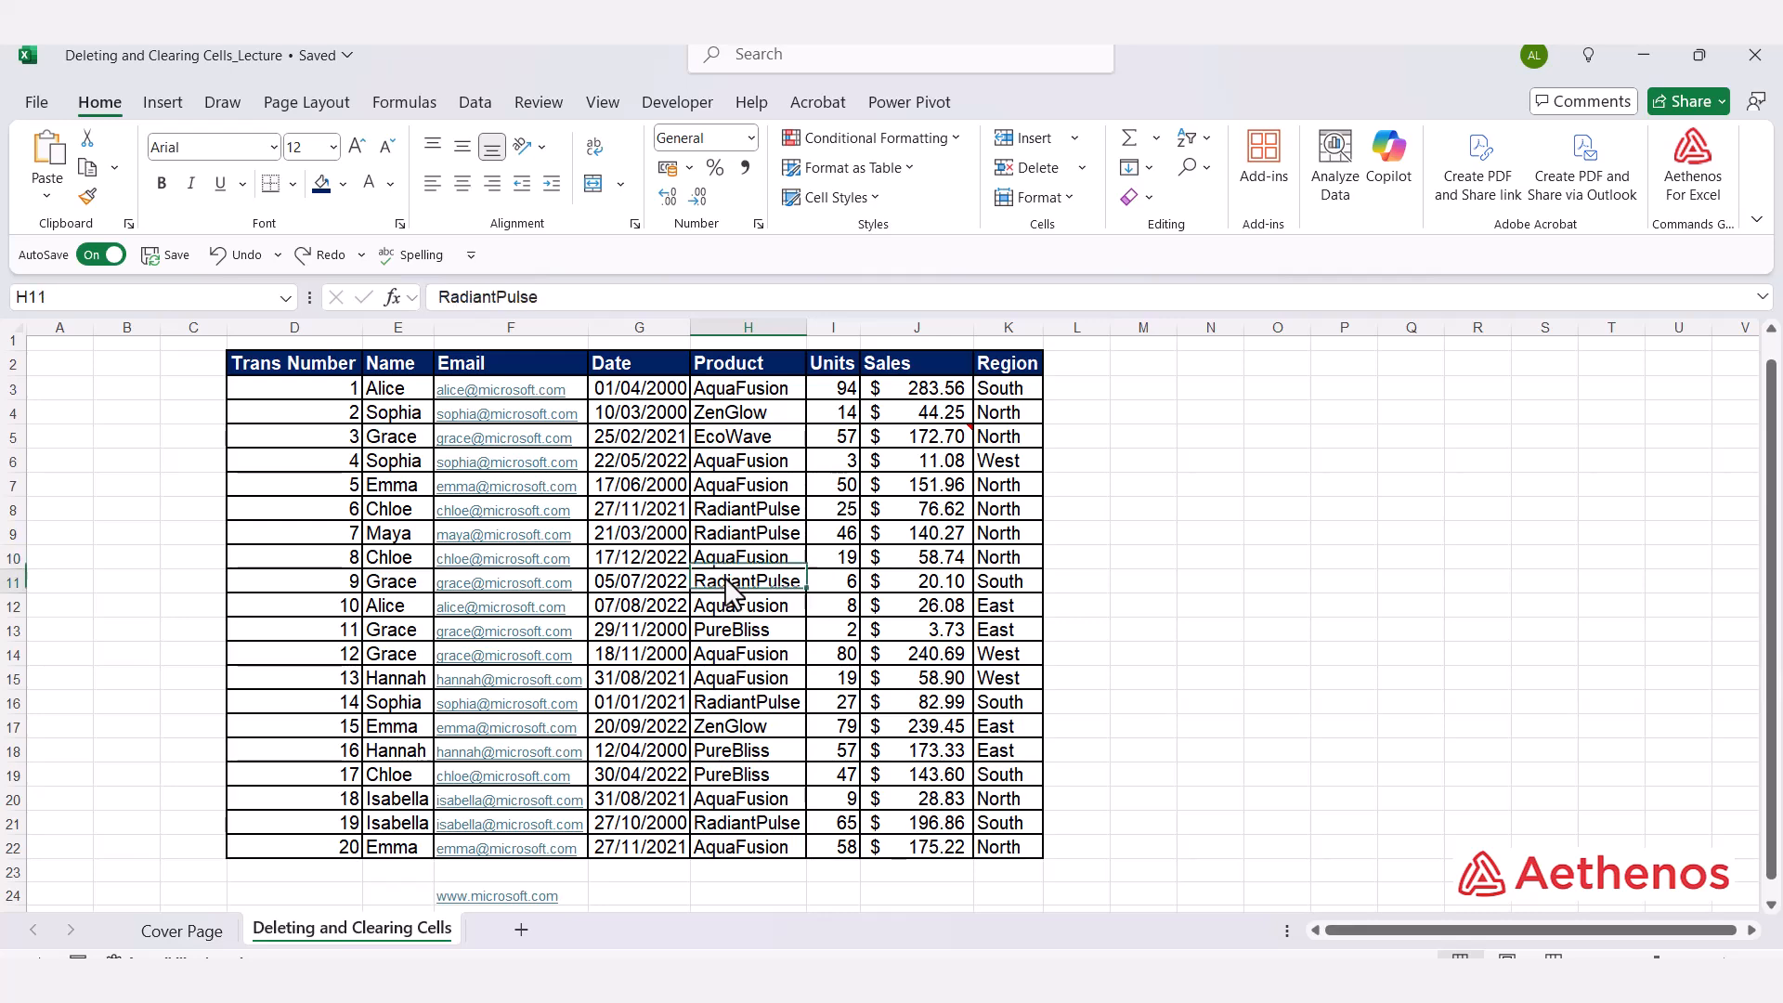
{"action": "right_click", "coordinate": [725, 576]}
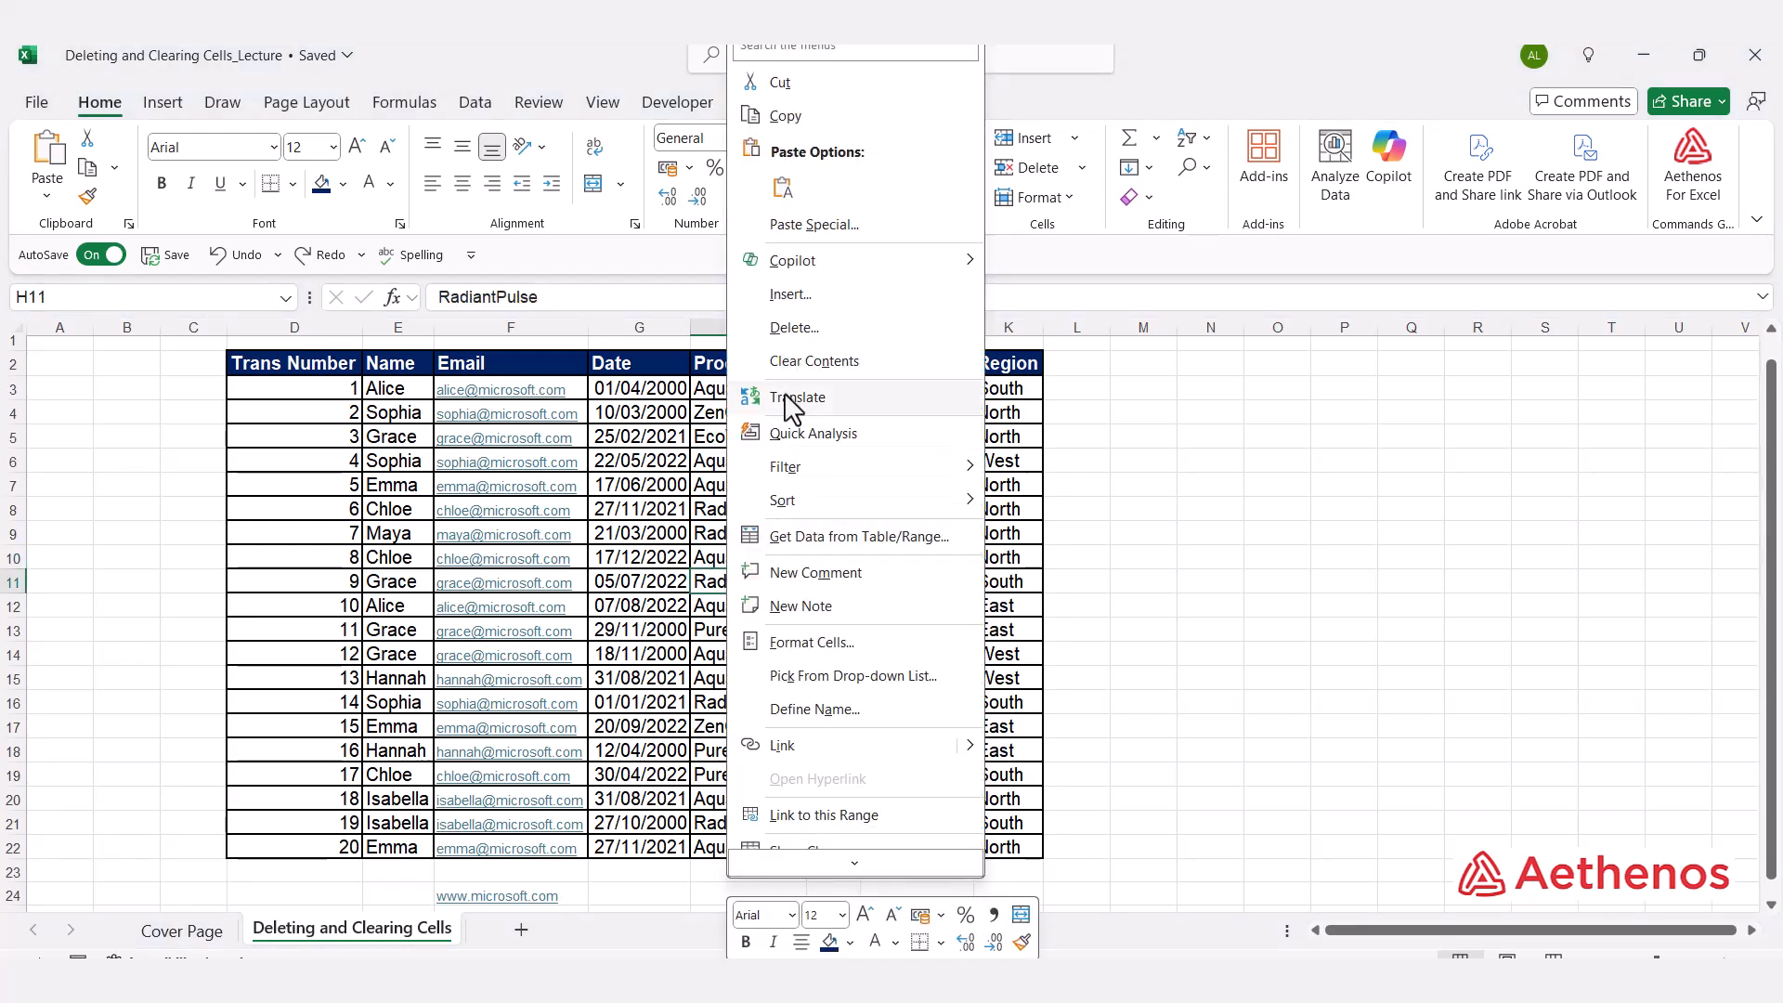
{"action": "left_click", "coordinate": [793, 327]}
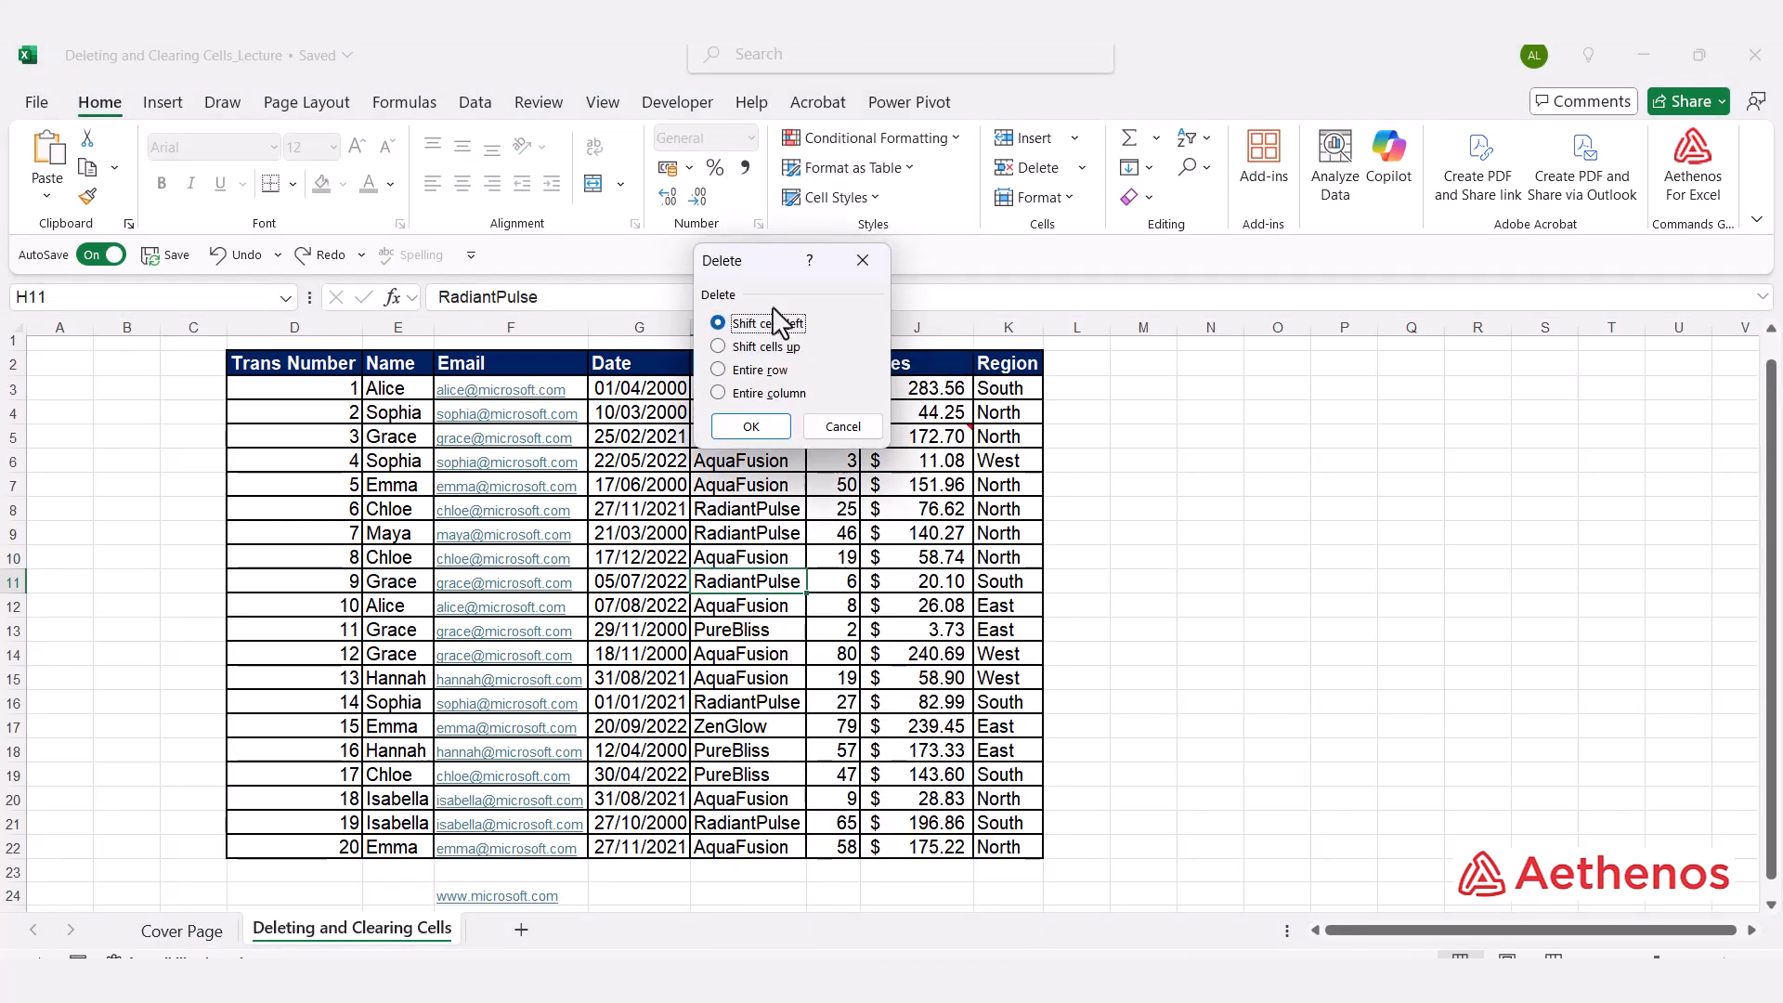
{"action": "left_click_drag", "start_coordinate": [765, 271], "coordinate": [1223, 420]}
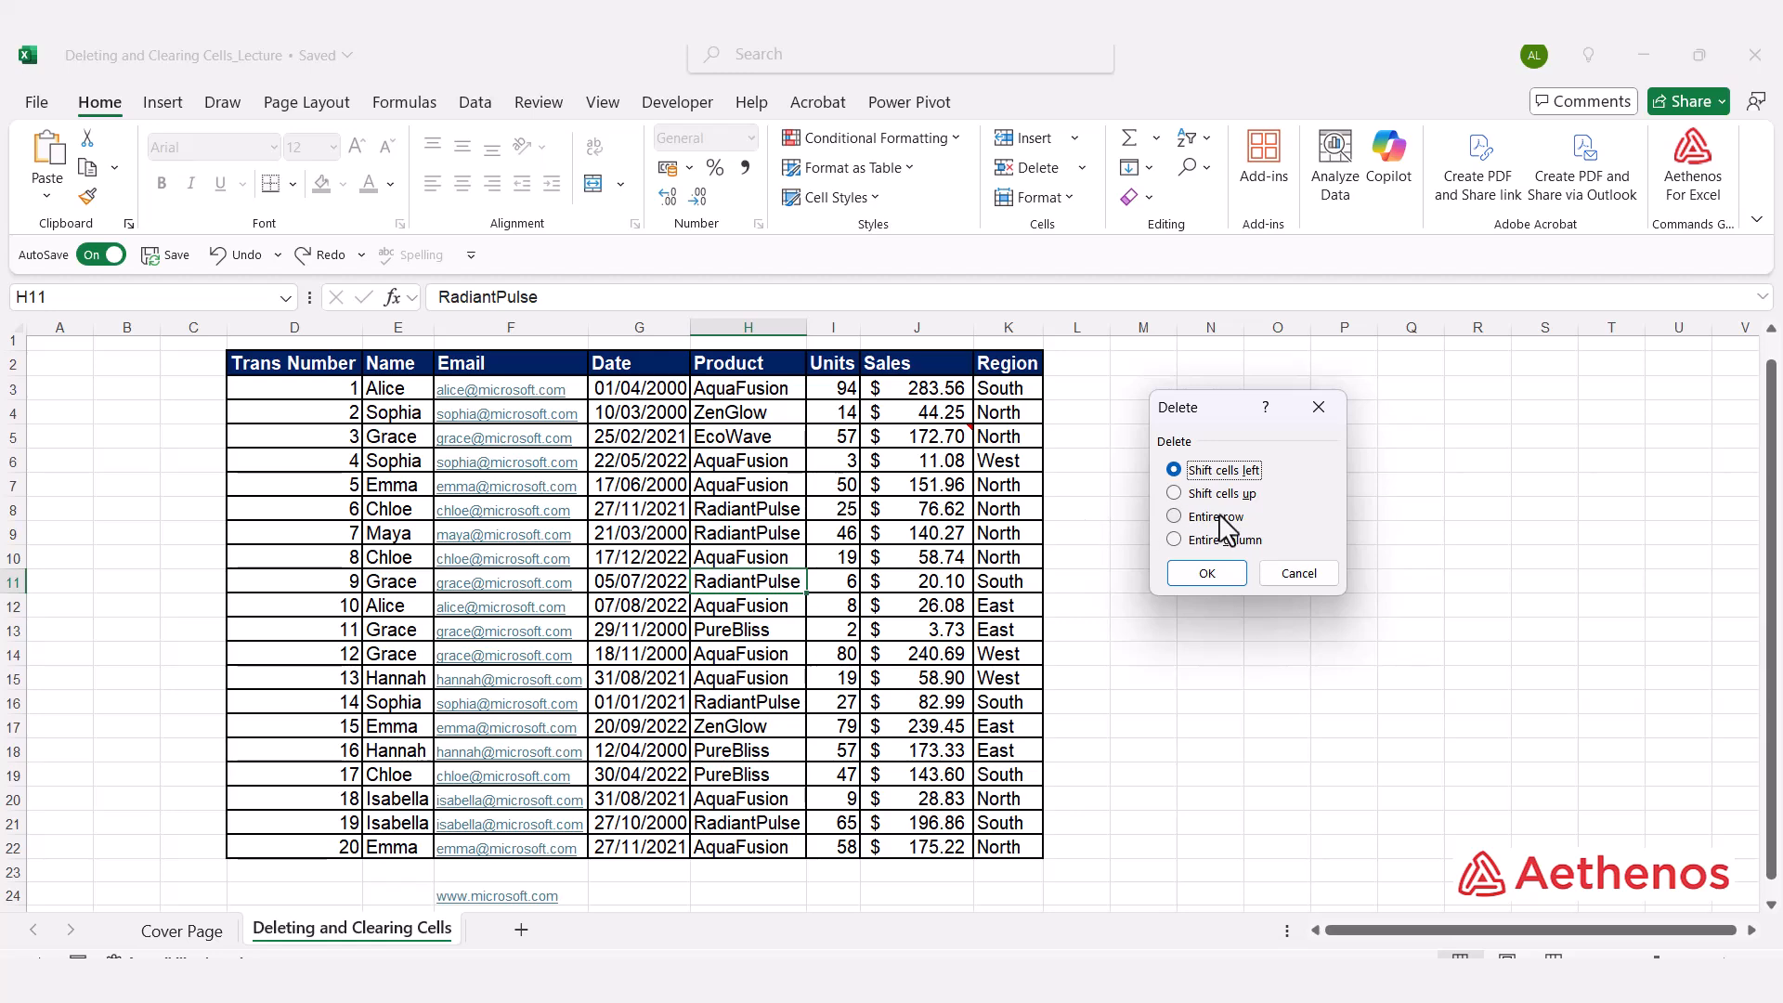
{"action": "left_click", "coordinate": [1176, 517]}
{"action": "left_click", "coordinate": [1206, 574]}
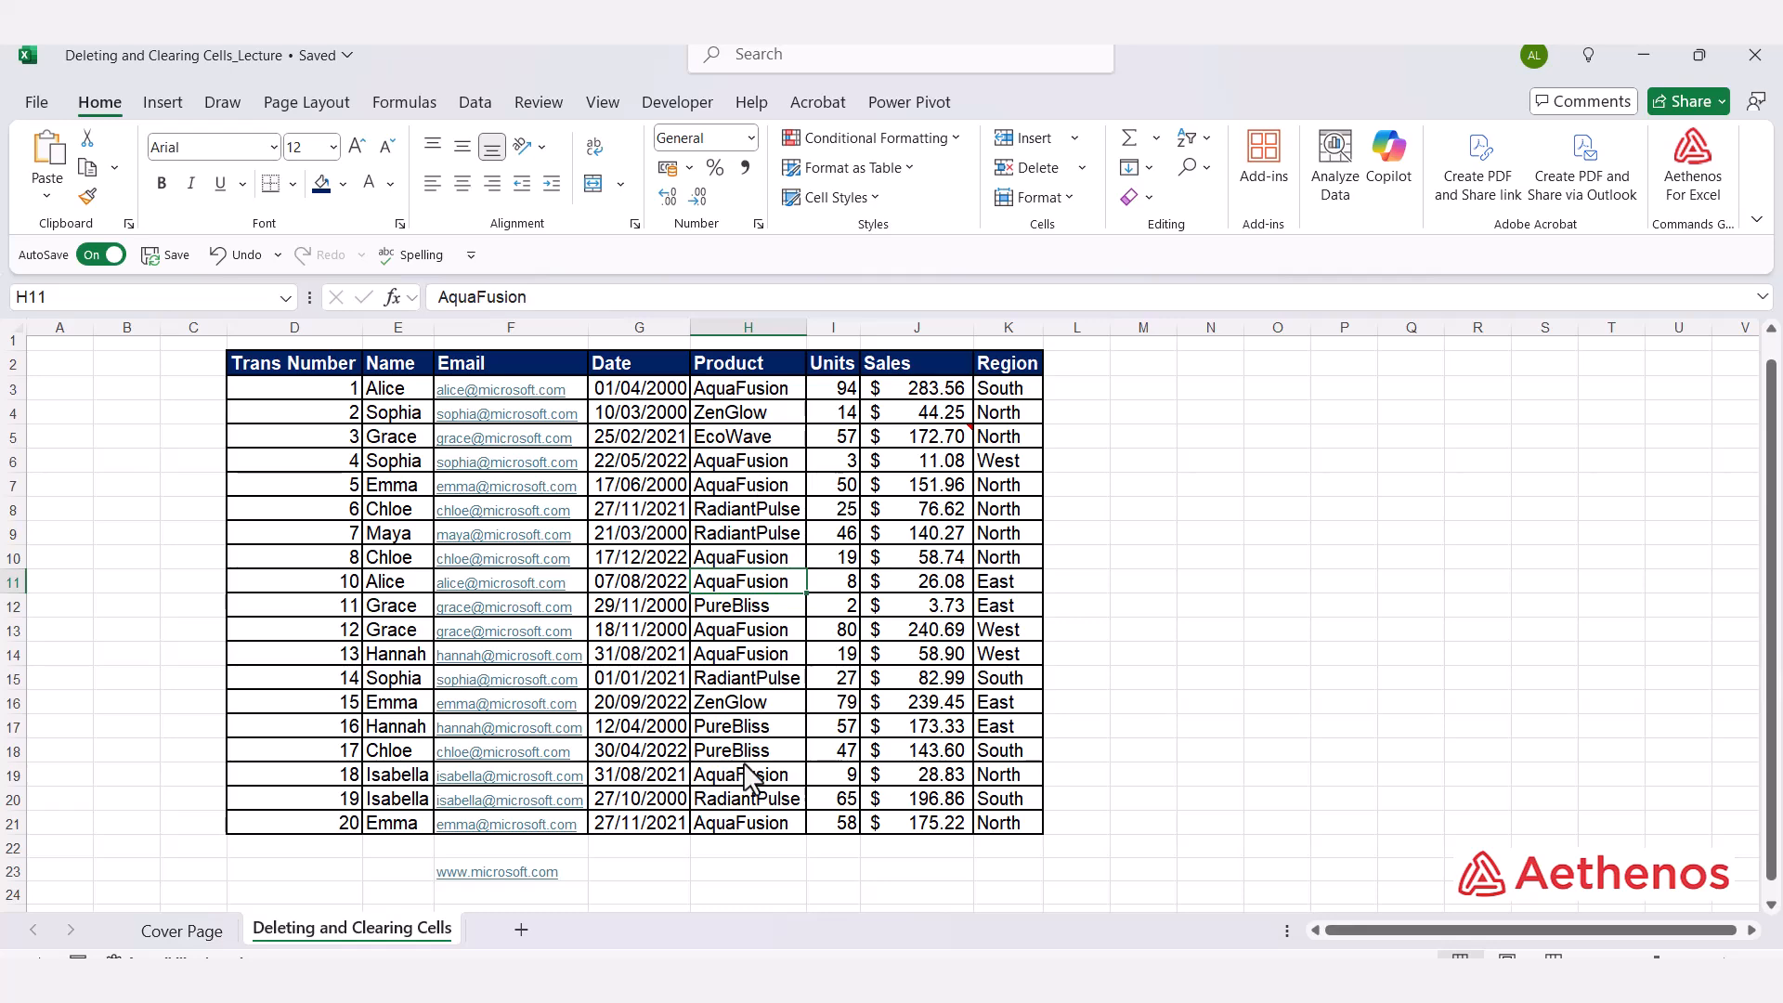
{"action": "key", "text": "ctrl+z"}
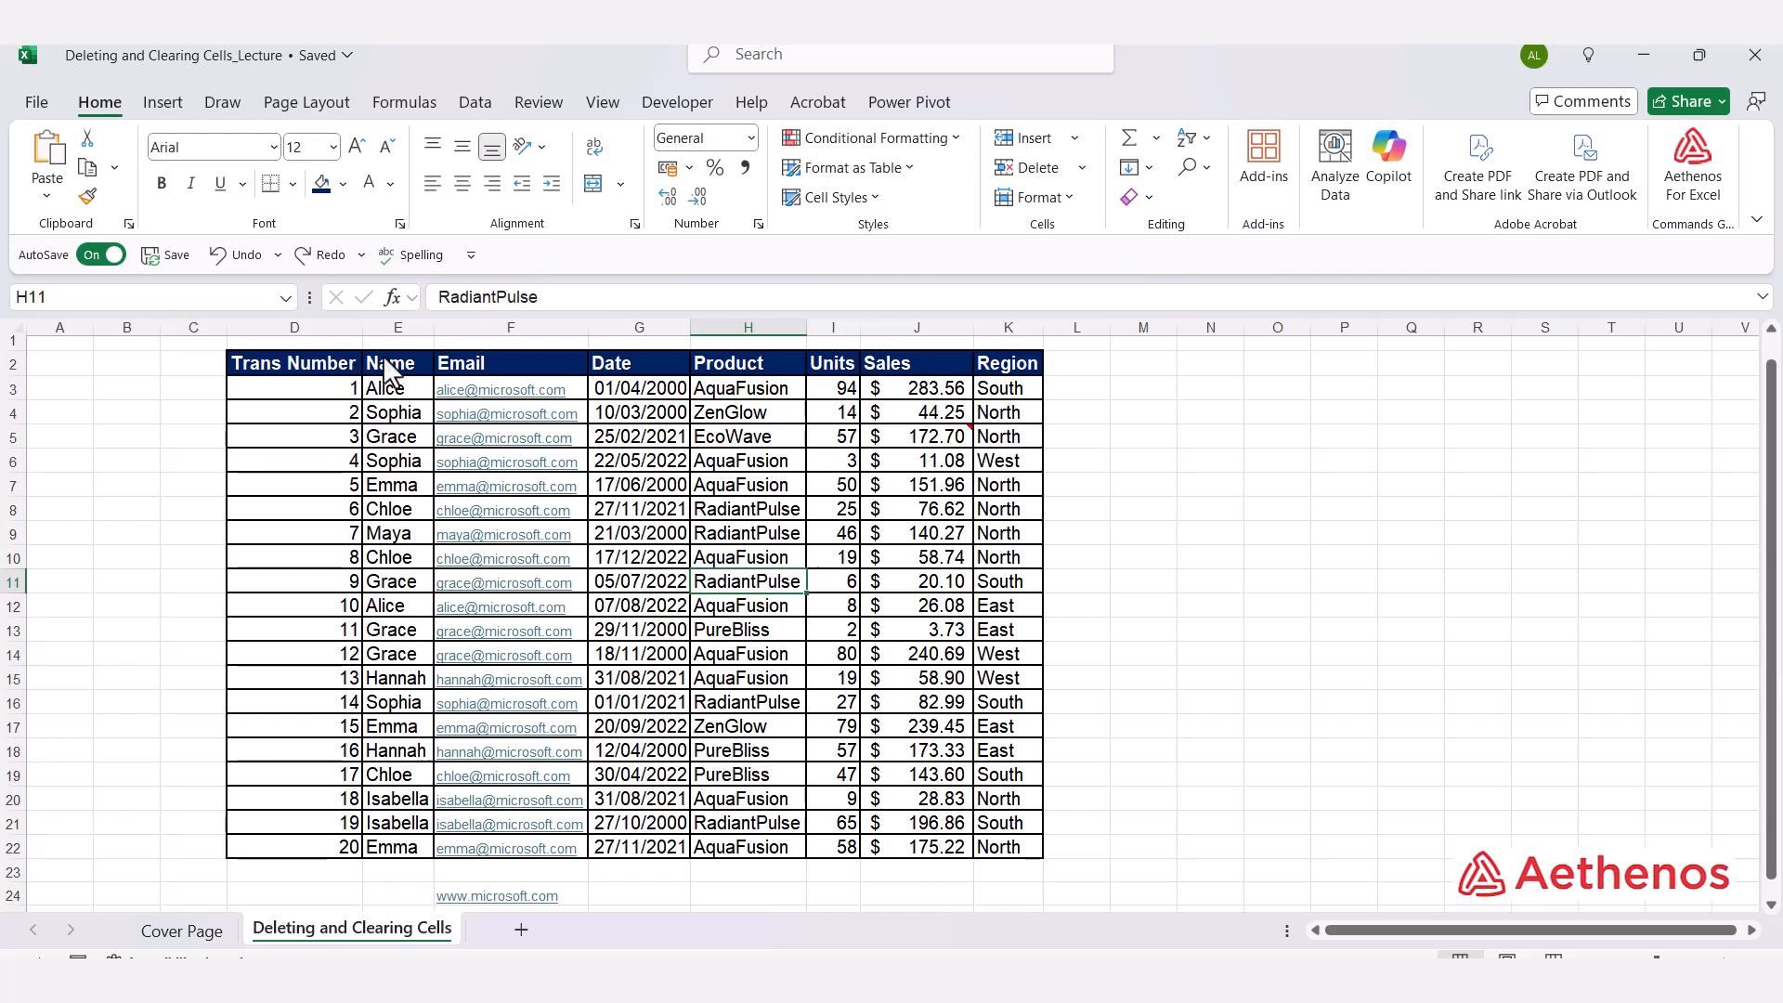
Step: Apply Clear All to the Sales values in J3:J22, and undo the clearing
{"action": "left_click", "coordinate": [1149, 198]}
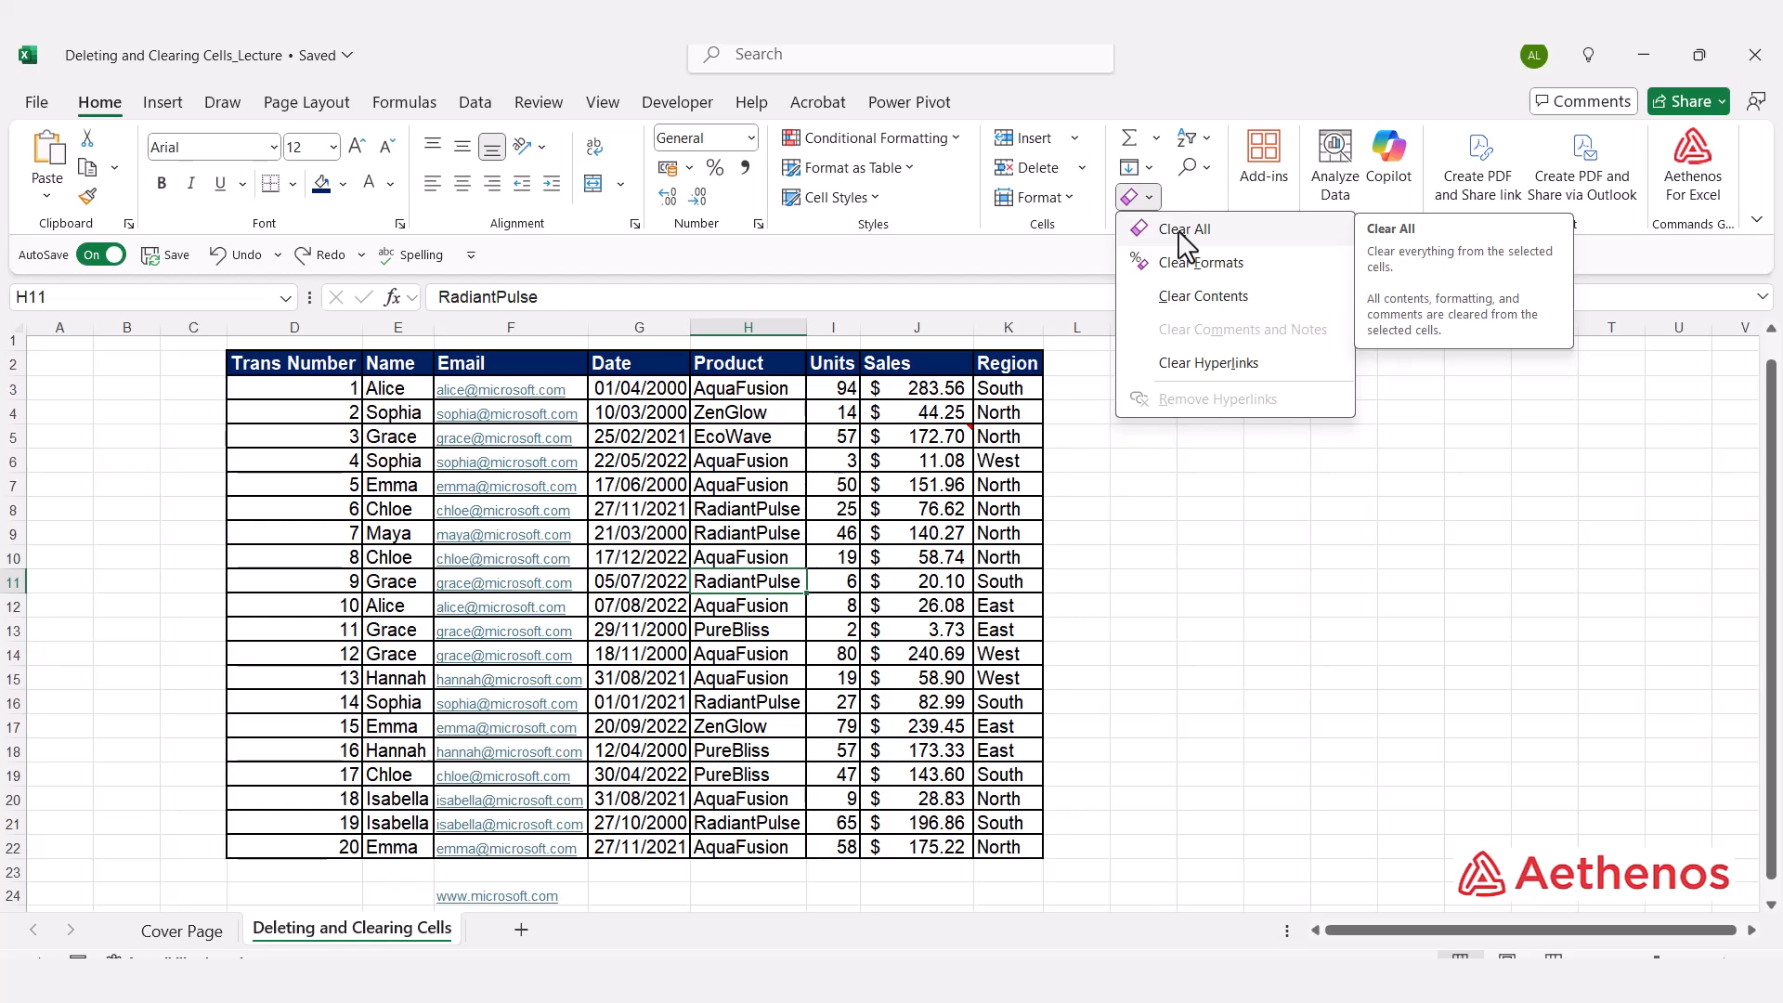
{"action": "left_click", "coordinate": [1187, 499]}
{"action": "left_click_drag", "start_coordinate": [919, 390], "coordinate": [878, 851]}
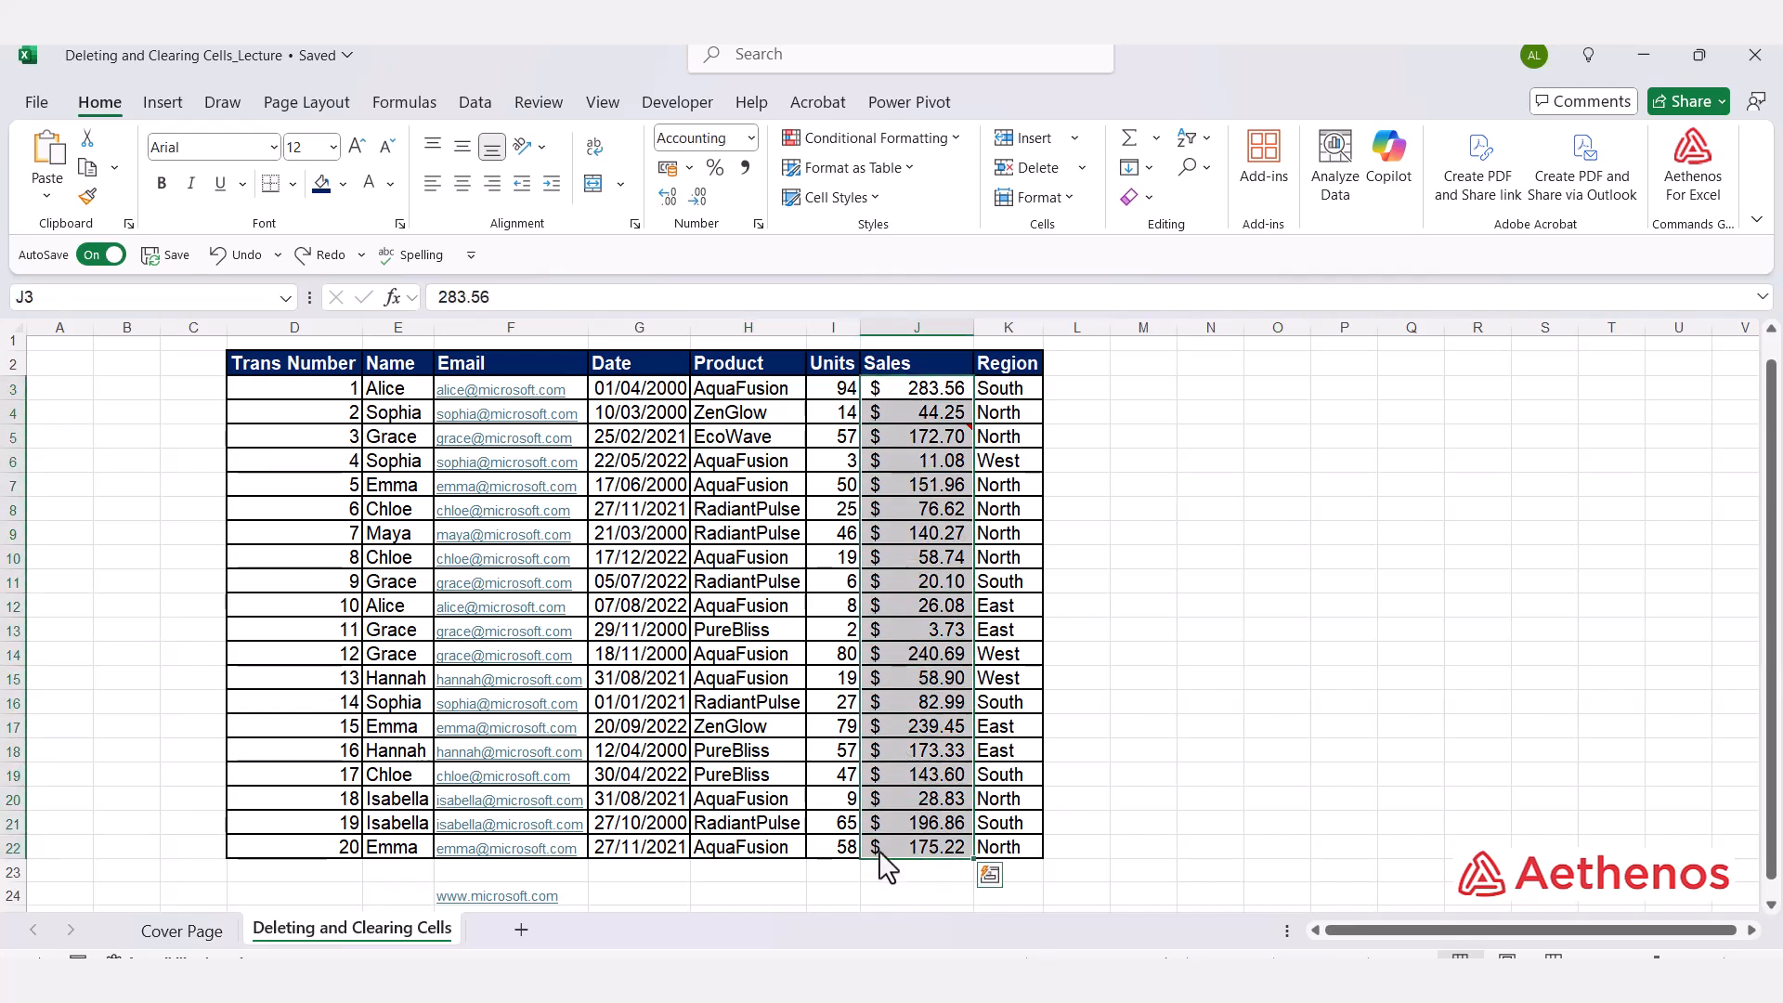
{"action": "left_click", "coordinate": [1149, 197]}
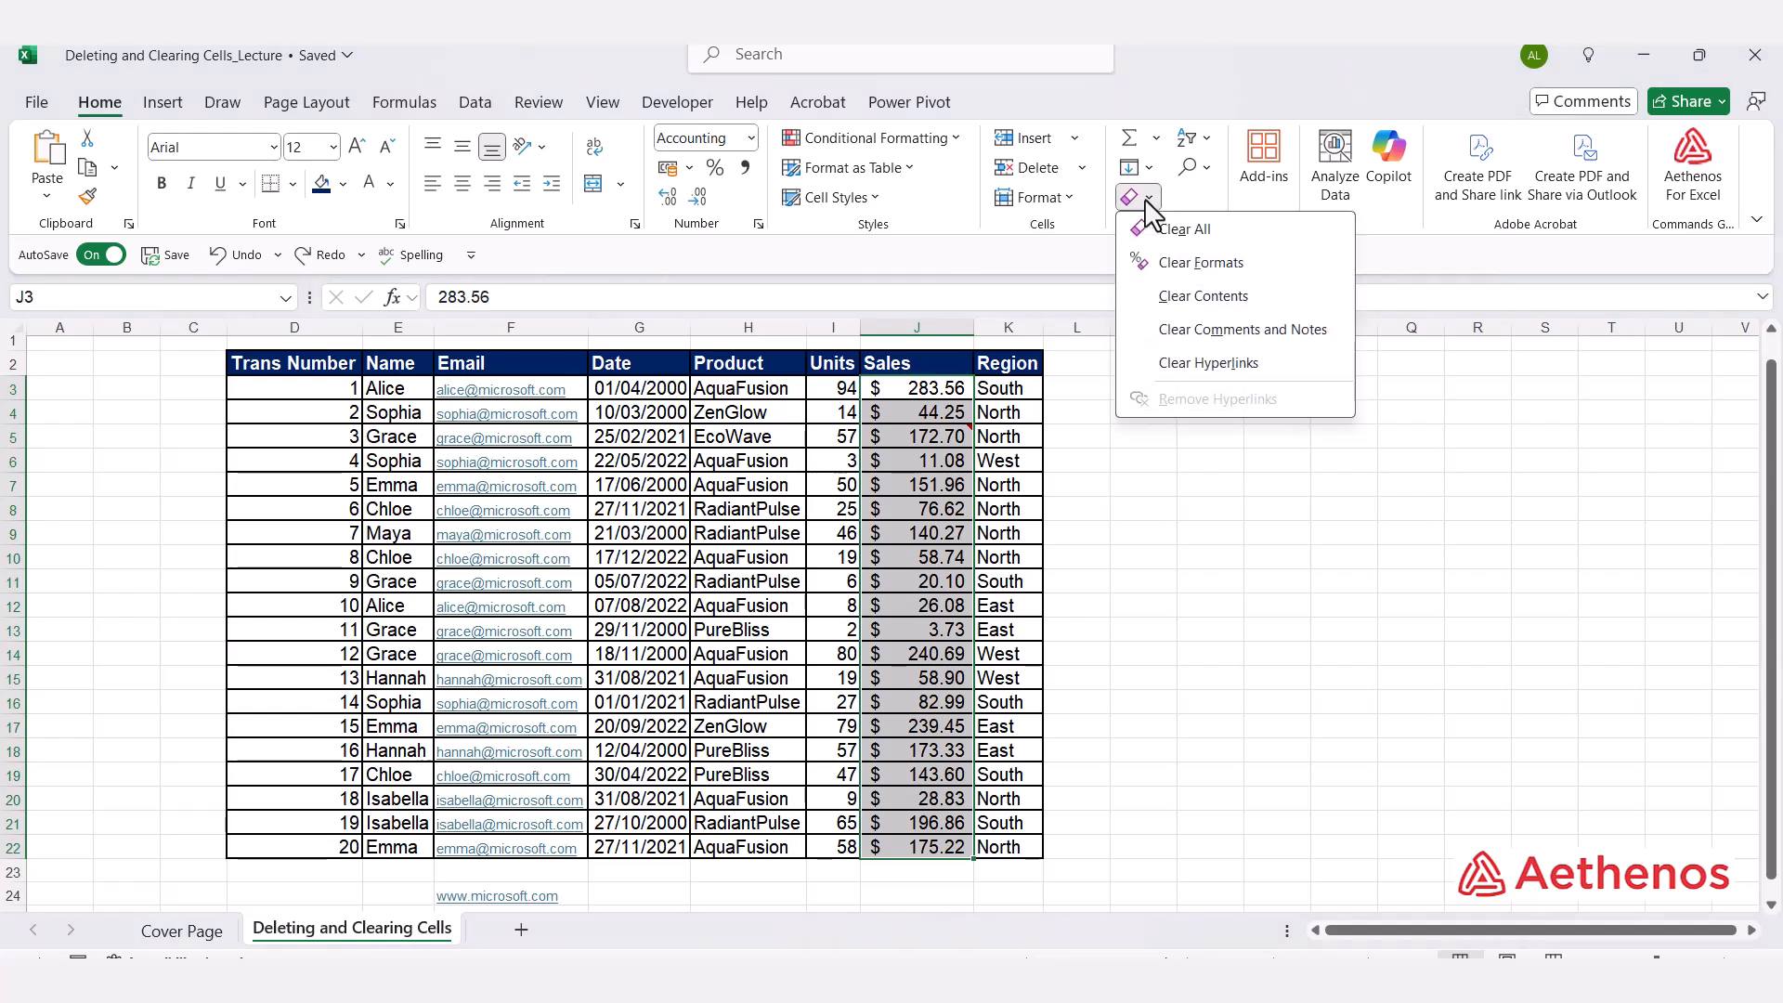
{"action": "left_click", "coordinate": [1174, 237]}
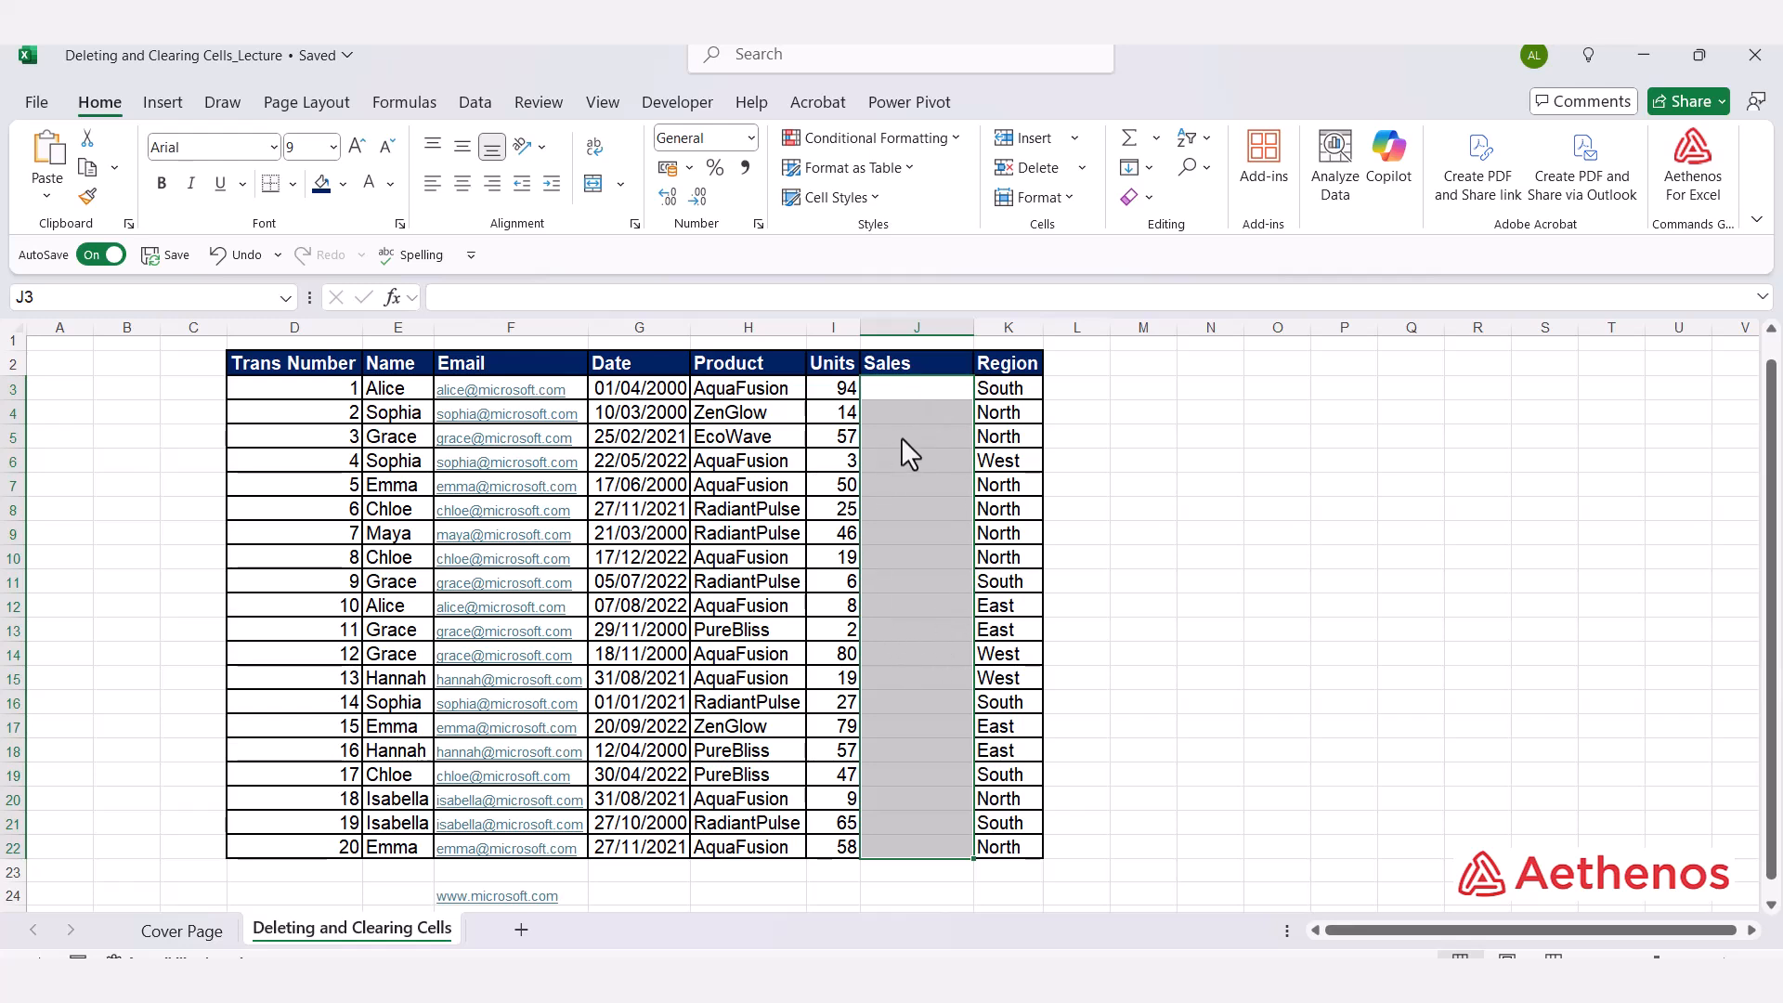
{"action": "left_click", "coordinate": [1227, 486]}
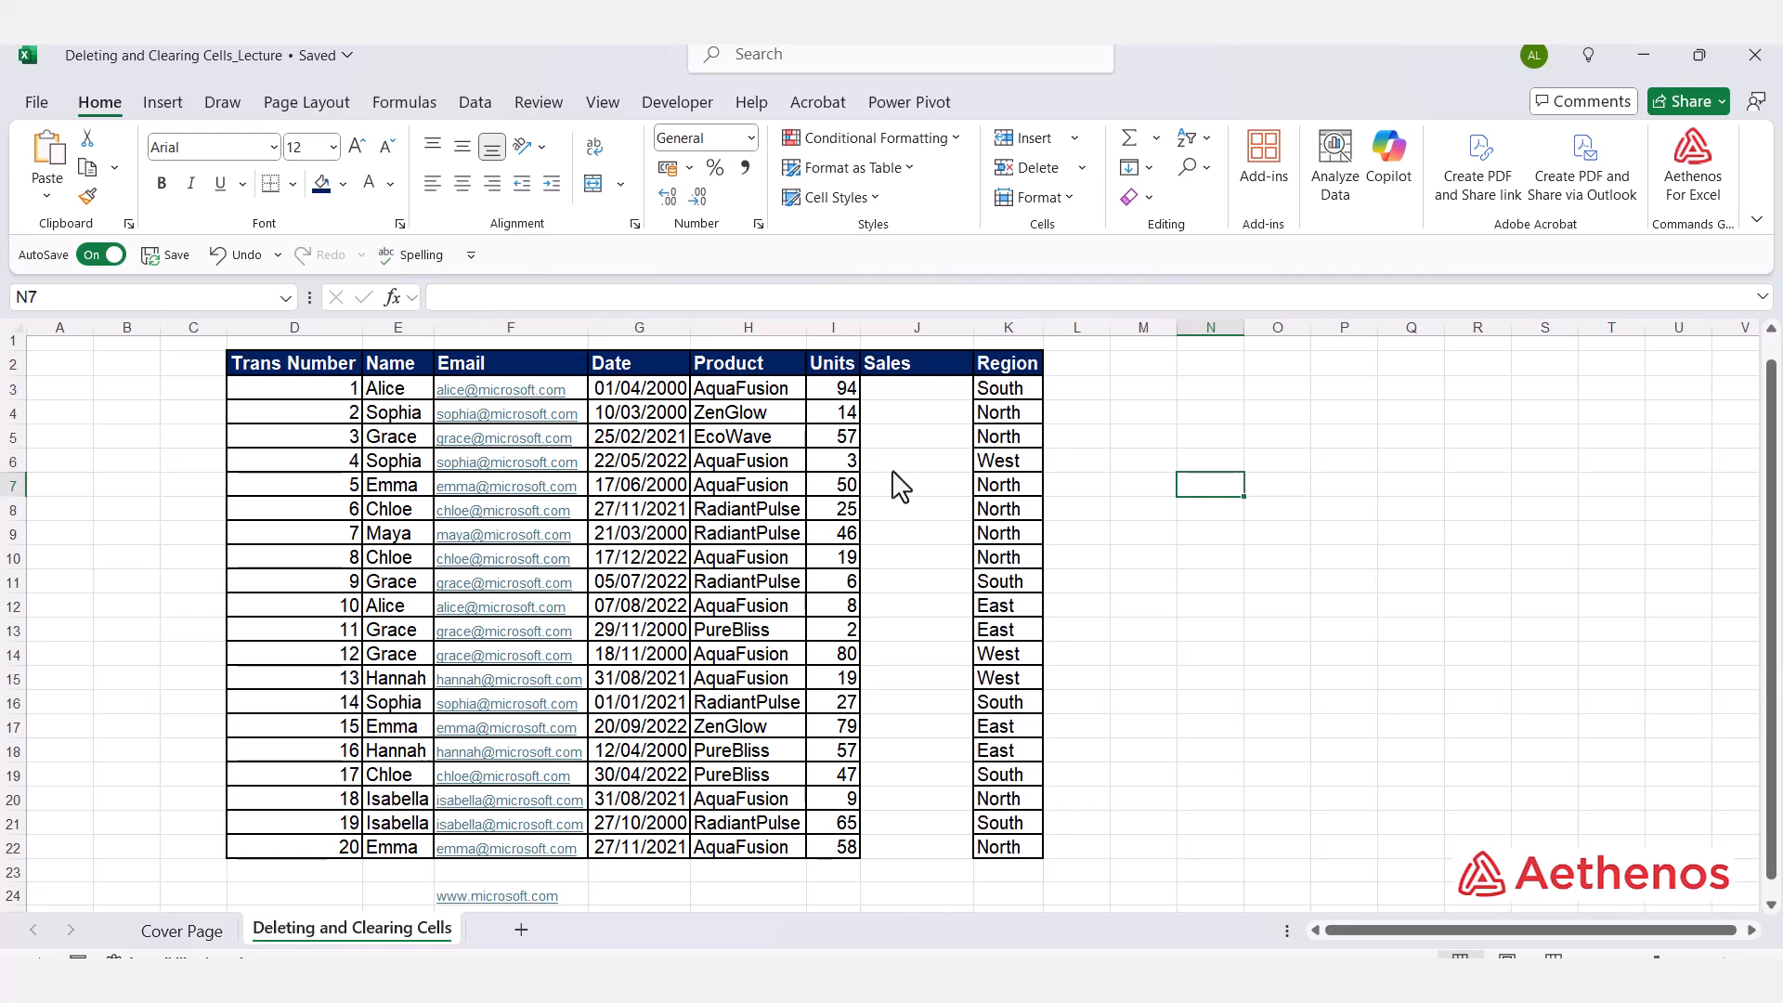
{"action": "key", "text": "ctrl+z"}
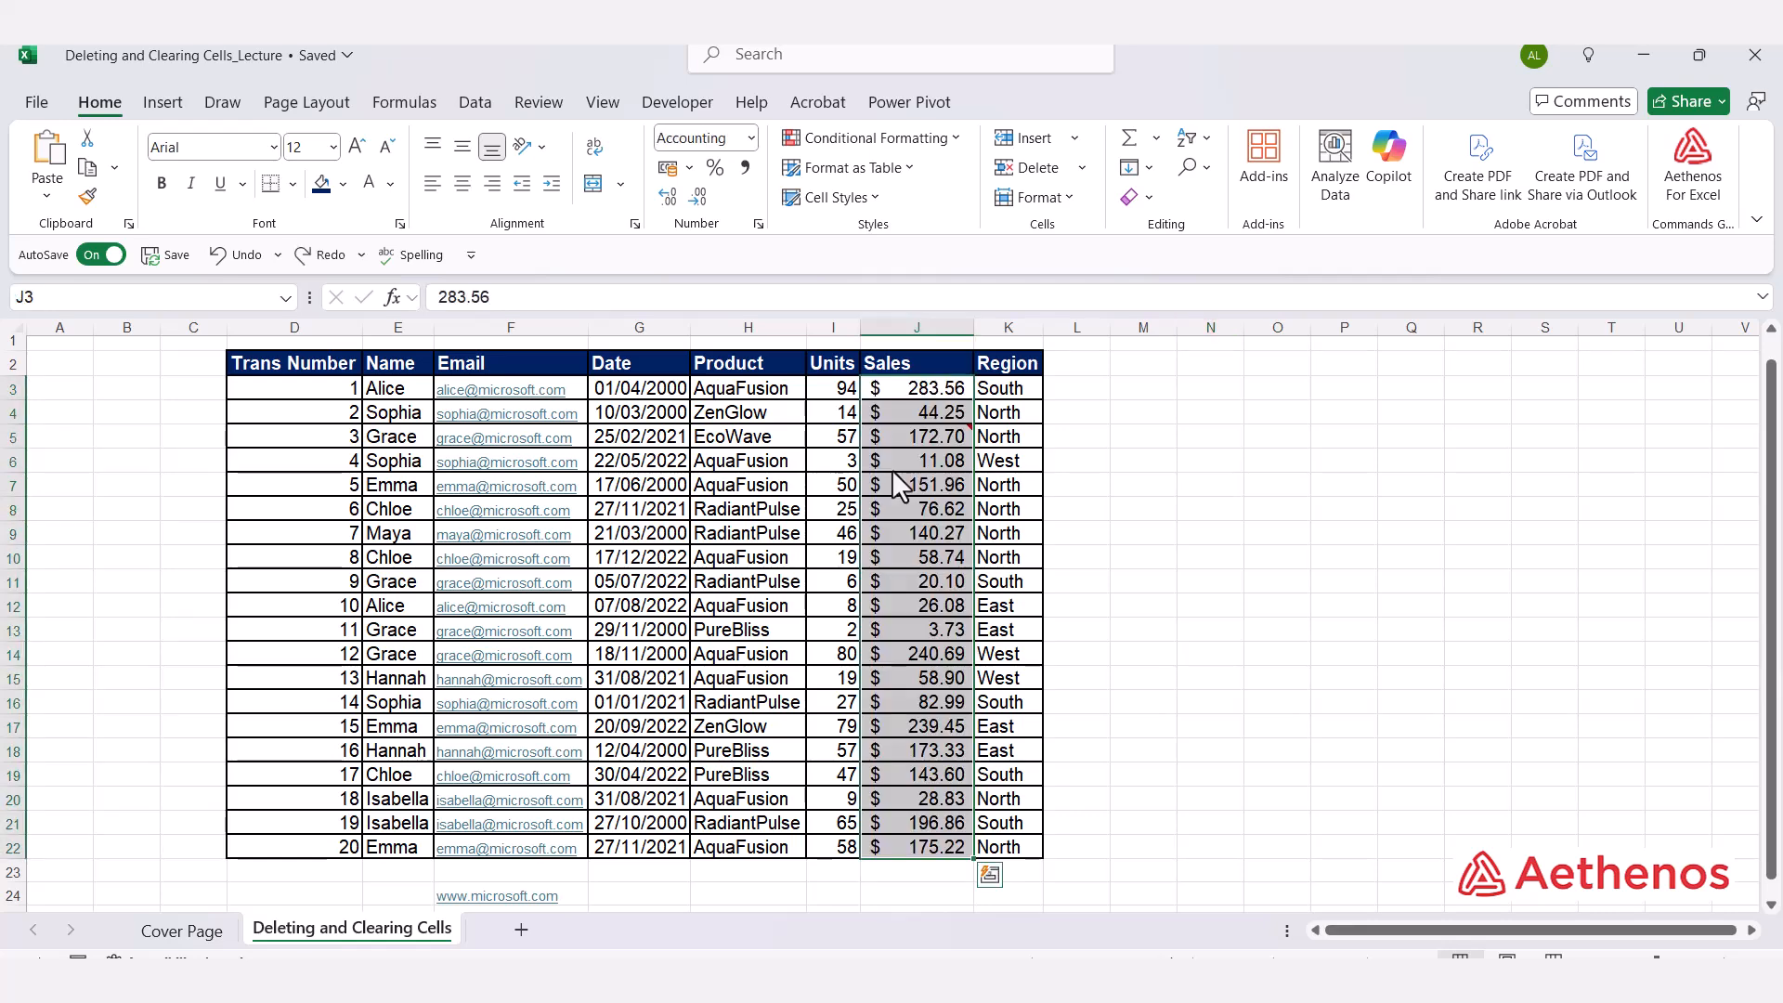
Step: Apply Clear Formats to the Sales values in J3:J22, and undo the format clearing
{"action": "left_click", "coordinate": [1148, 197]}
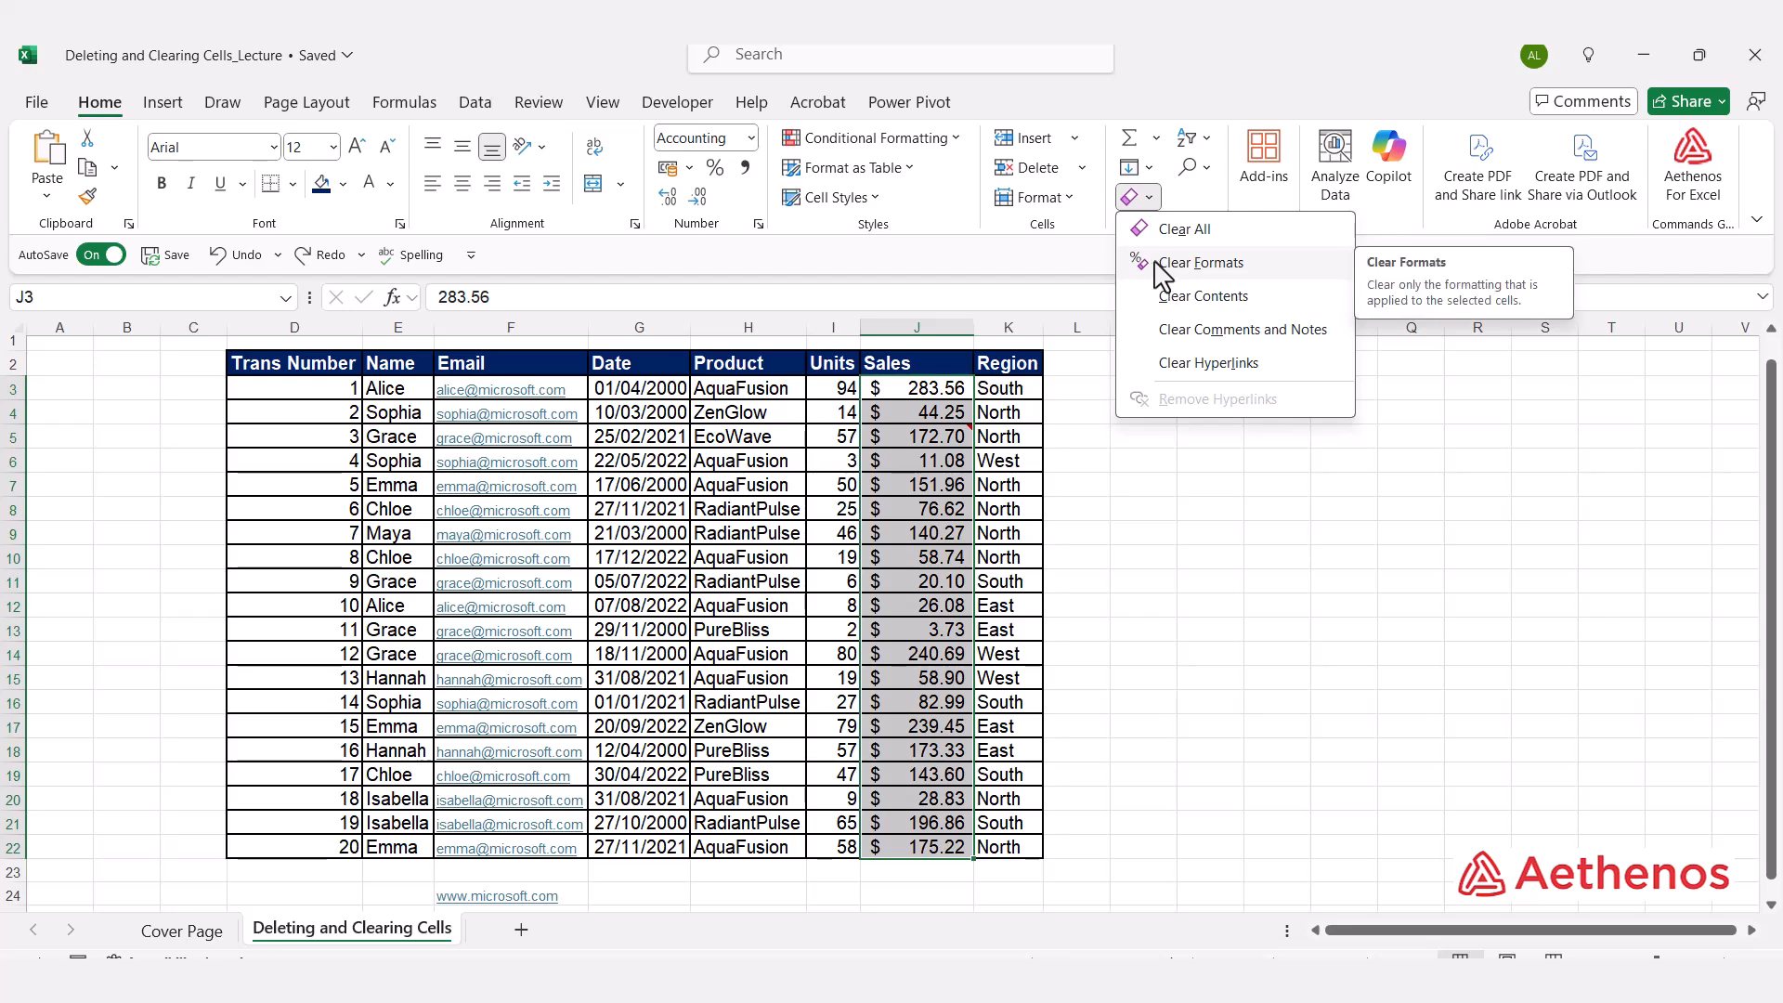
{"action": "left_click", "coordinate": [1205, 265]}
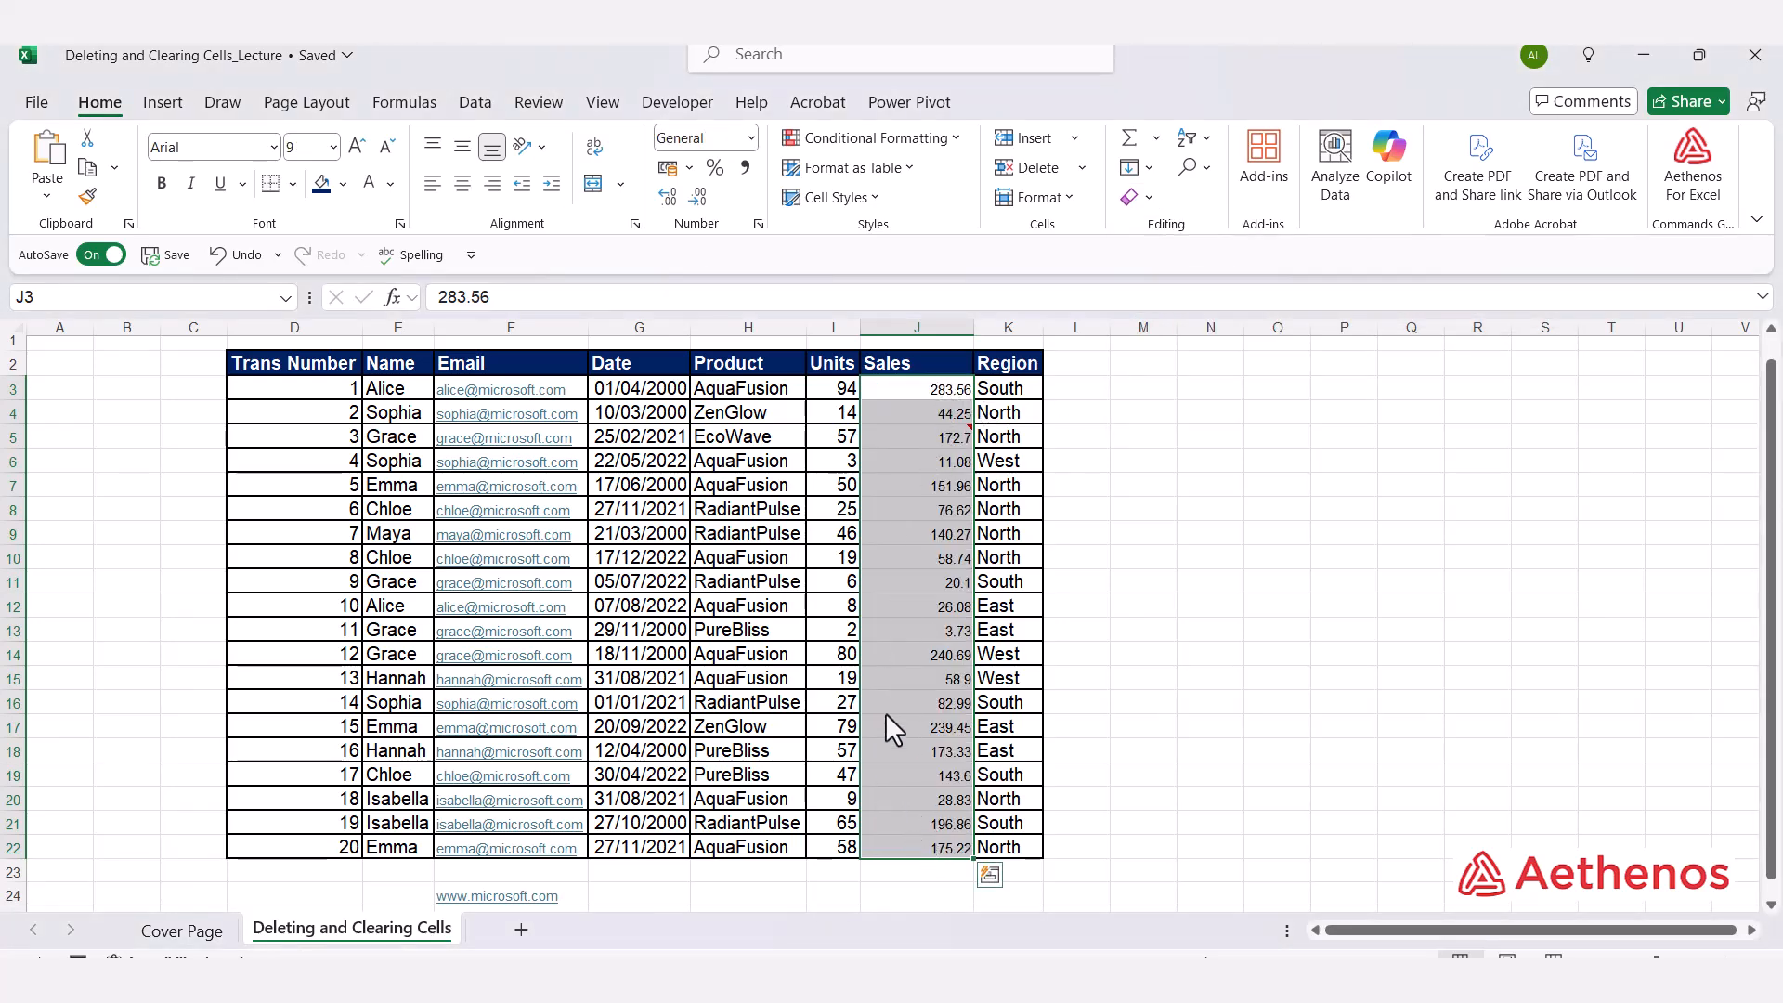
{"action": "left_click", "coordinate": [1305, 489]}
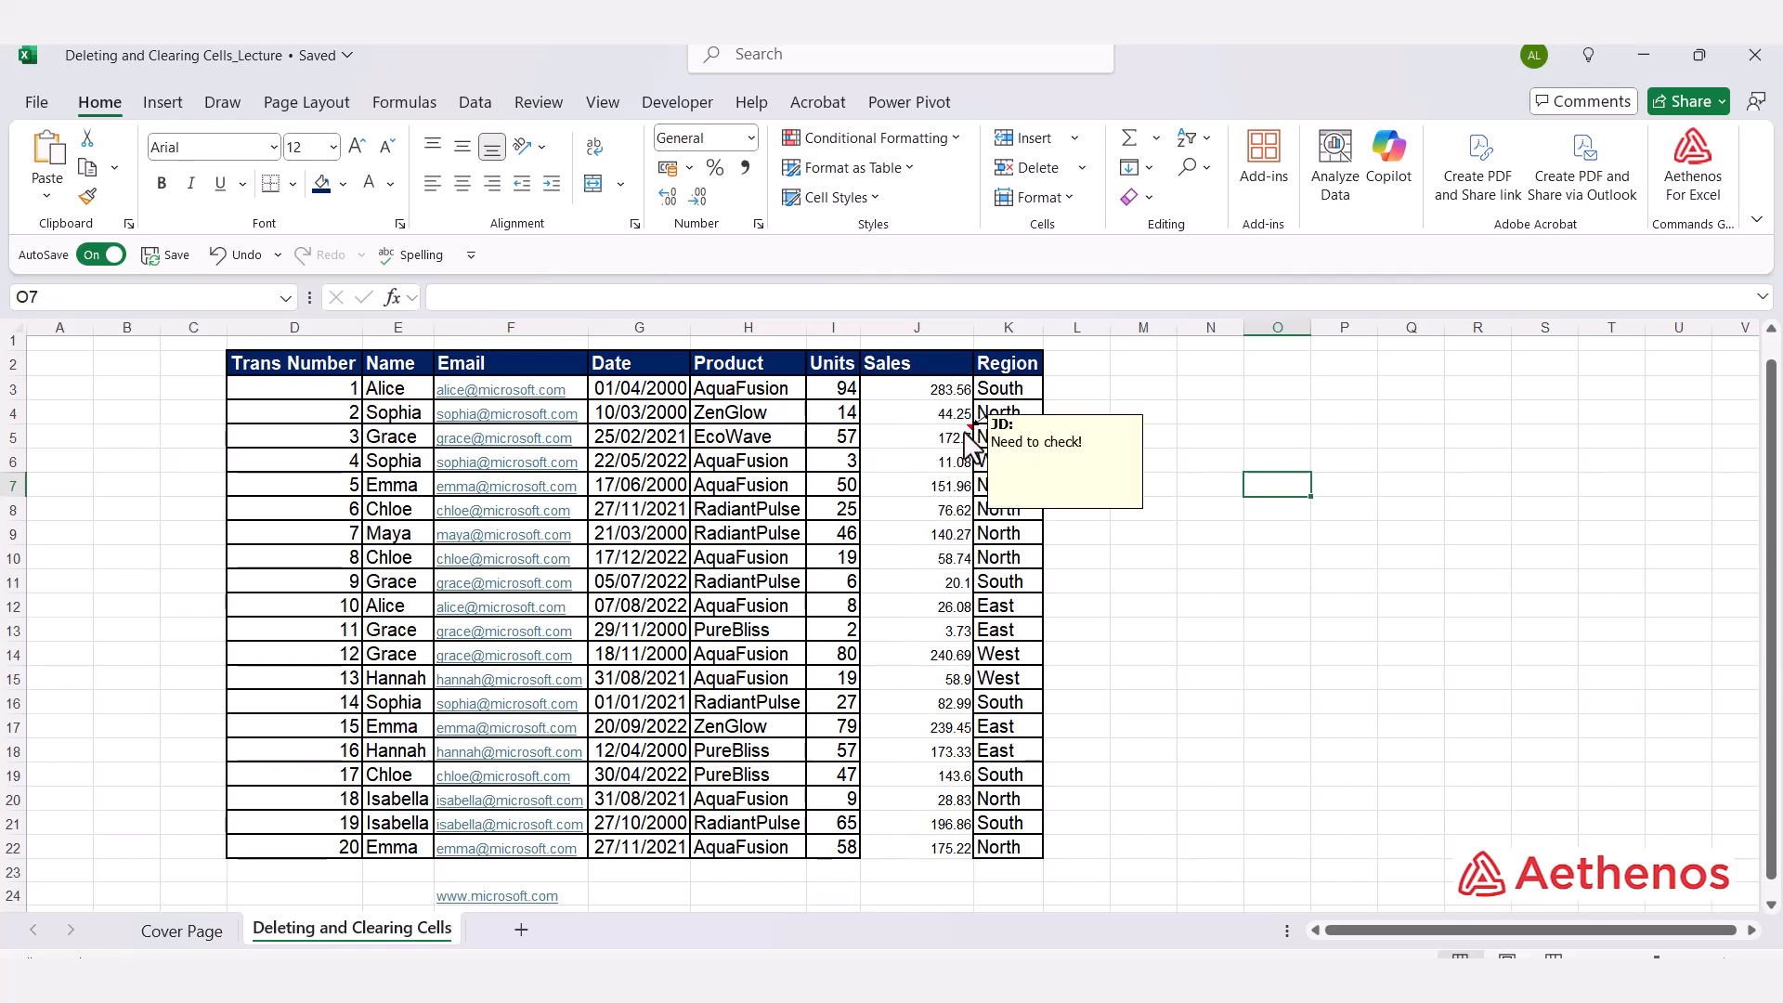
{"action": "key", "text": "ctrl+z"}
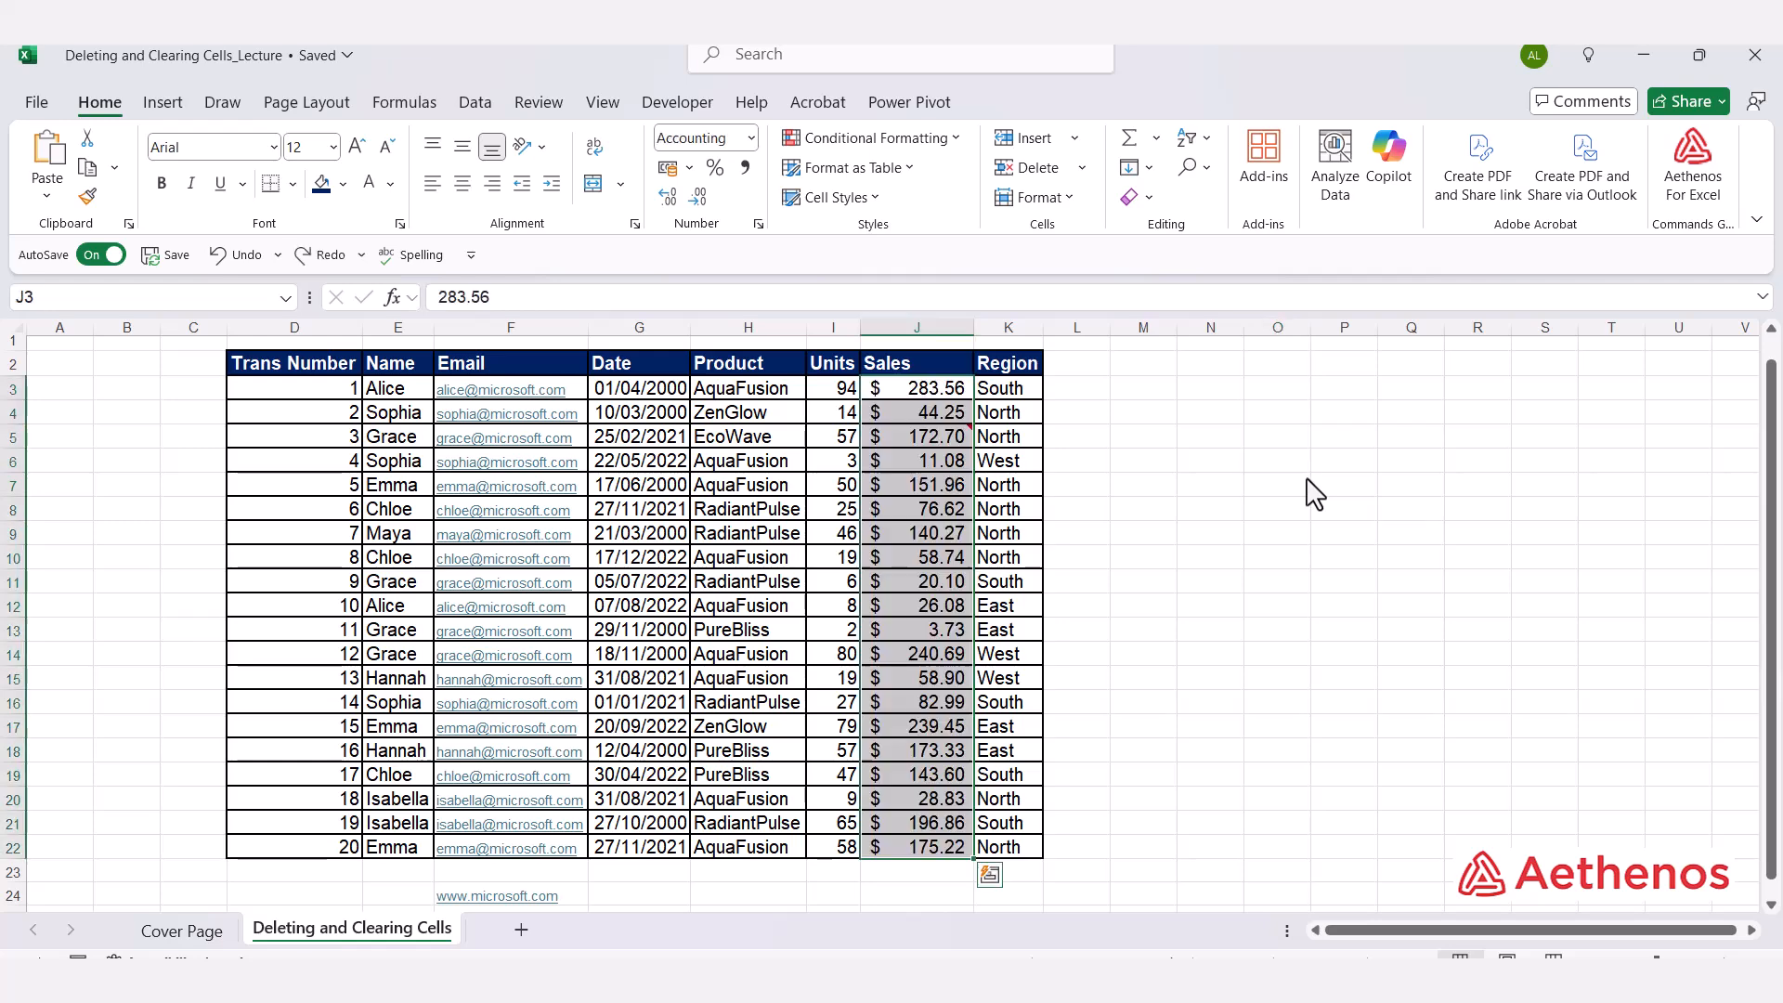
Step: Apply Clear Contents to the Sales values in J3:J22, and undo the content clearing
{"action": "left_click", "coordinate": [1140, 196]}
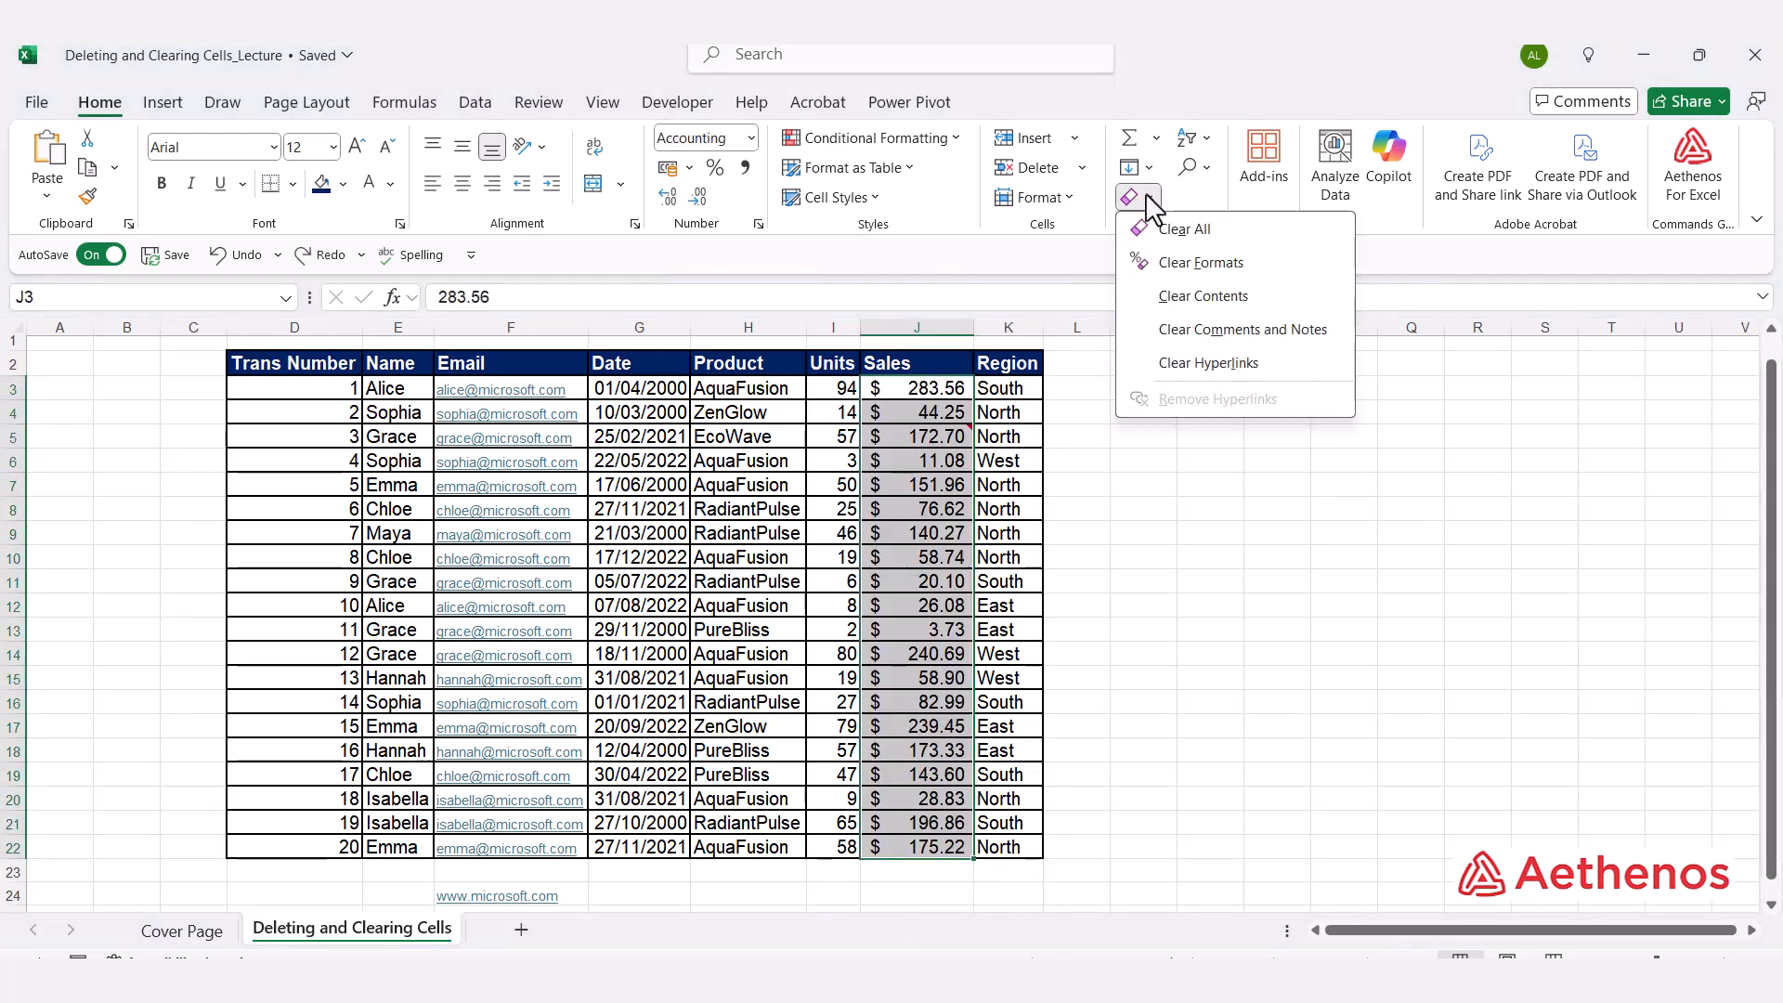
{"action": "left_click", "coordinate": [1186, 305]}
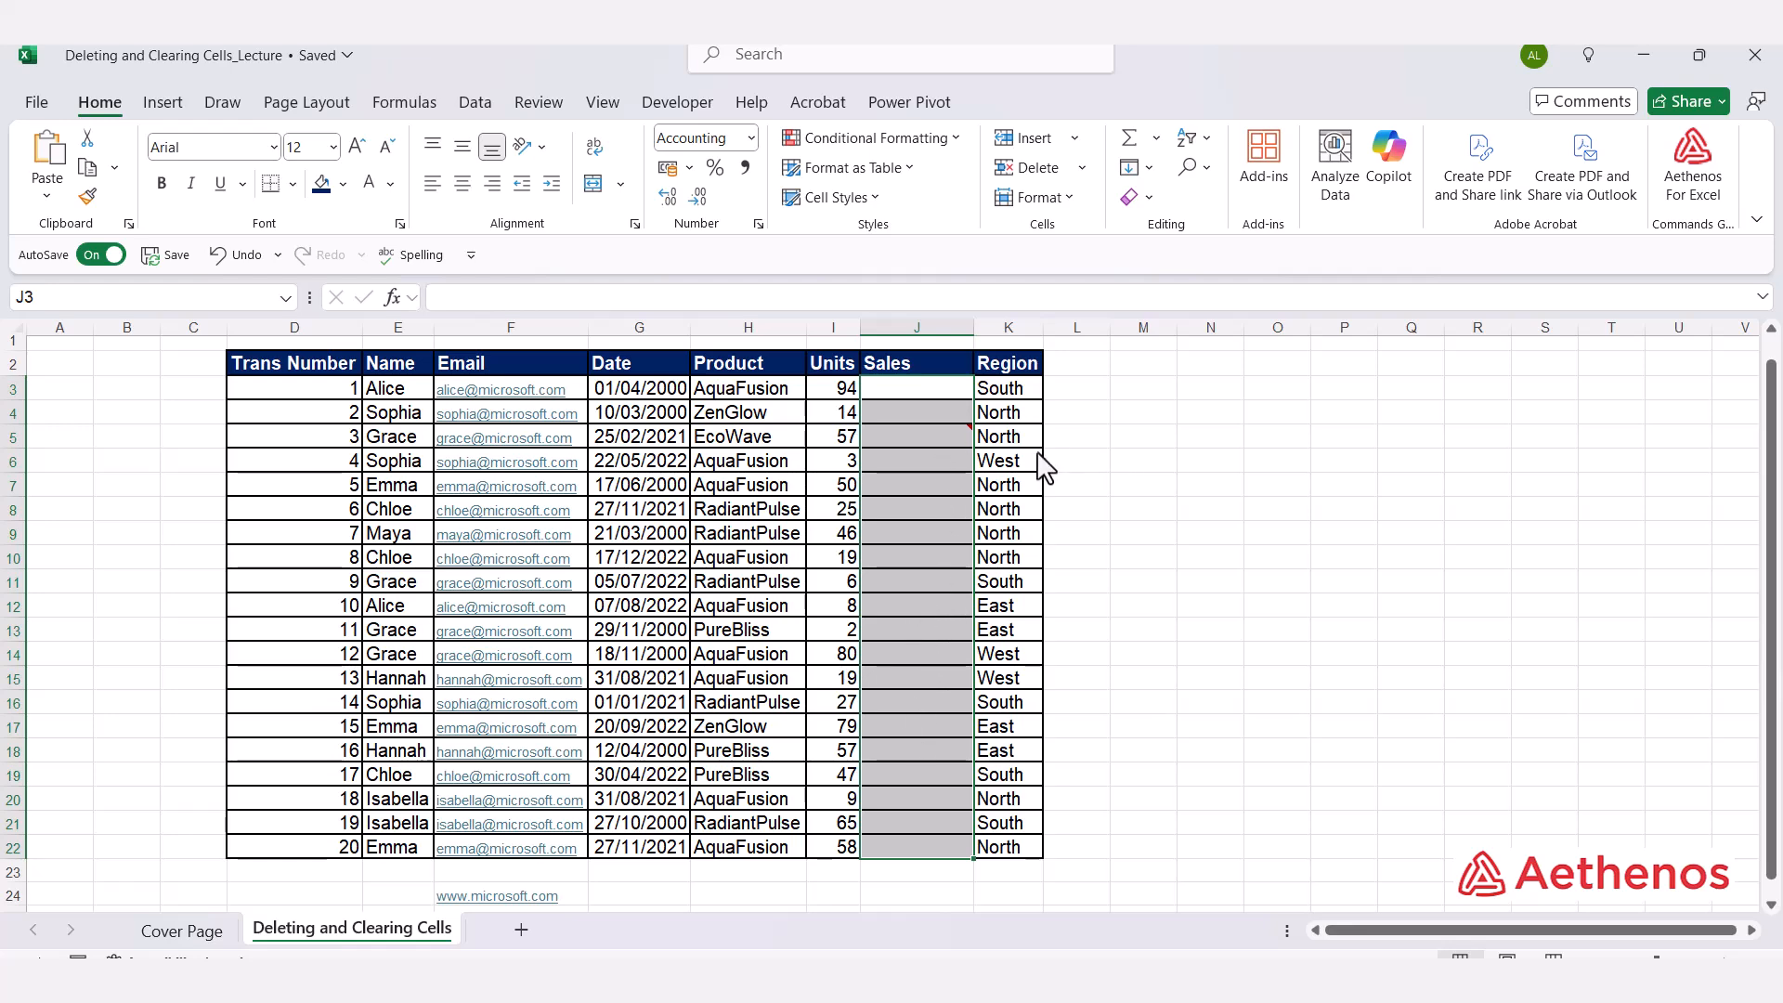
{"action": "left_click", "coordinate": [1278, 464]}
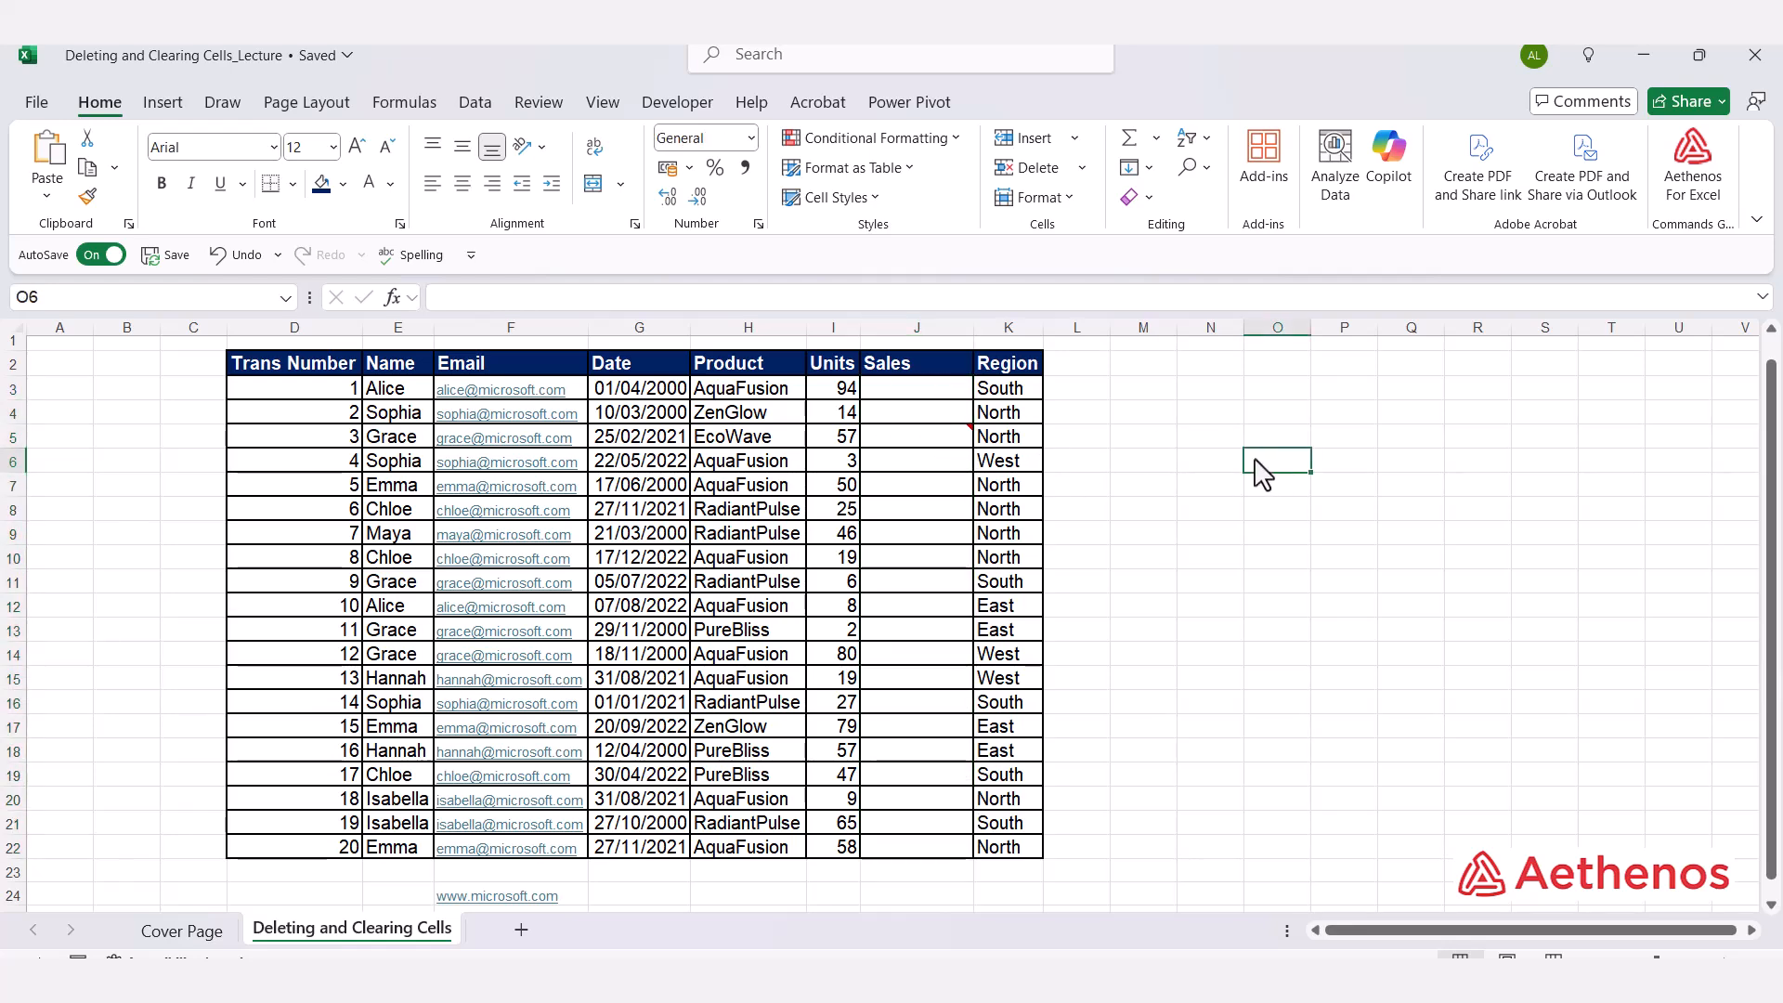
{"action": "key", "text": "ctrl+z"}
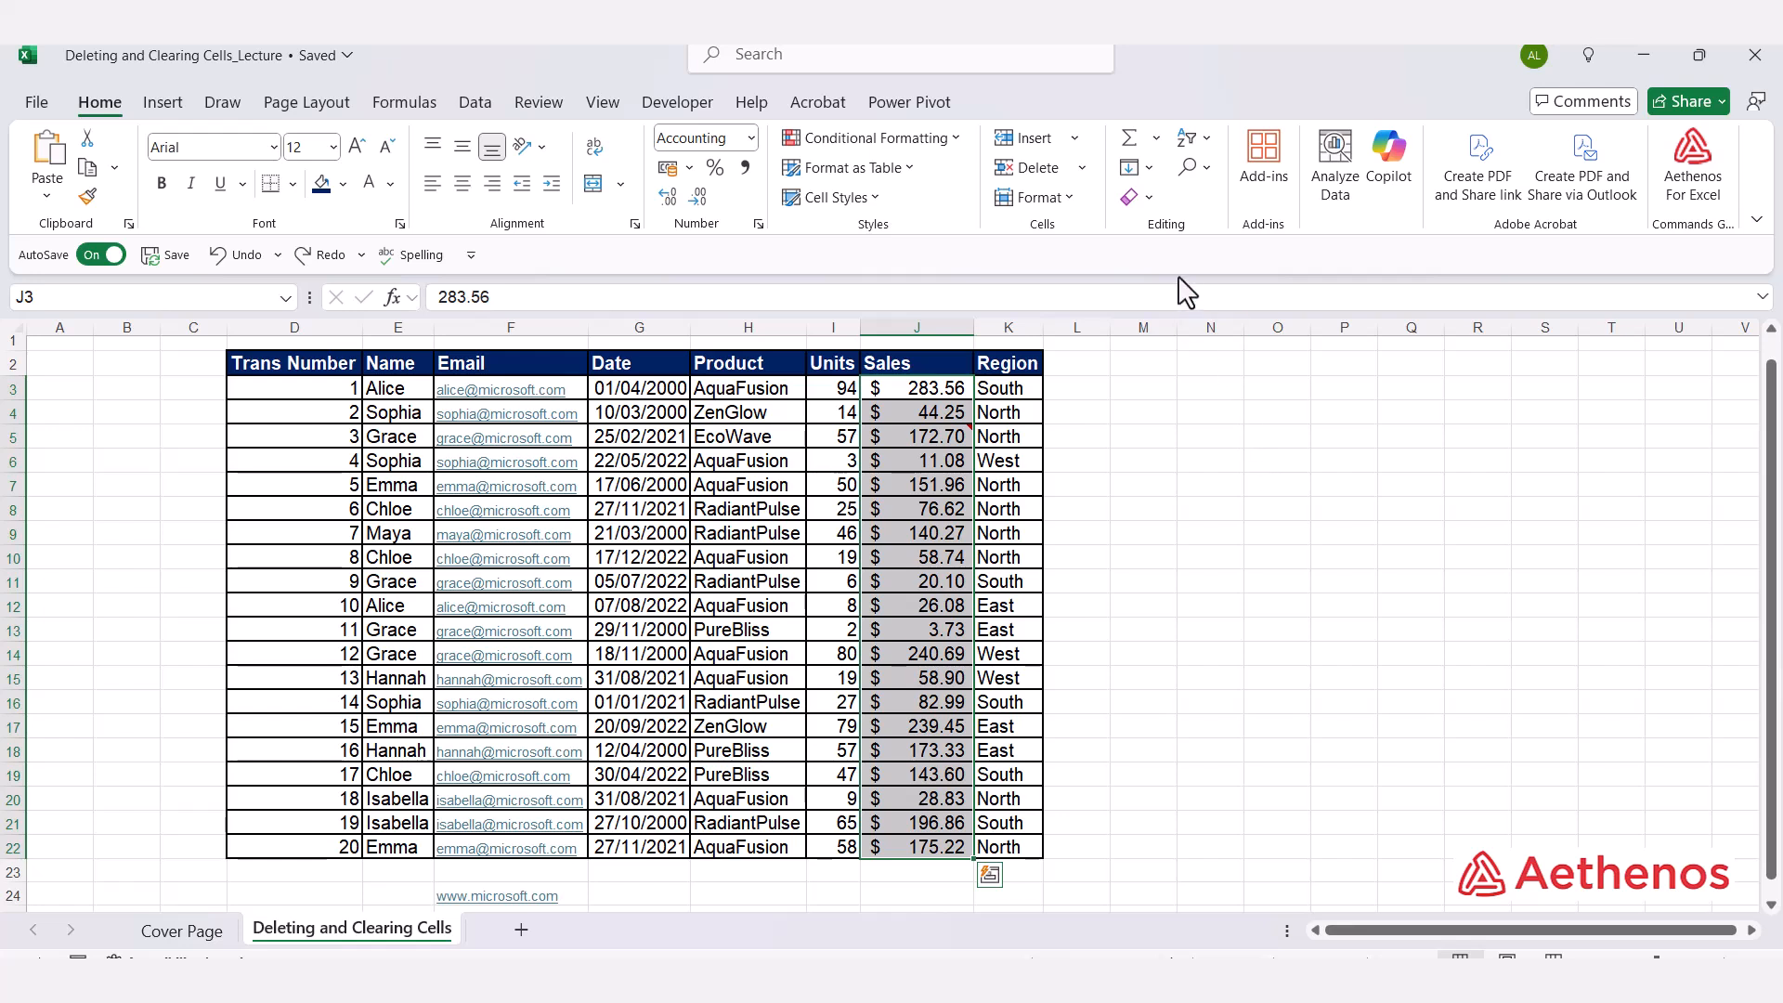
Step: Apply Clear Comments and Notes to Sales cell J5, and undo the note removal
{"action": "left_click", "coordinate": [1151, 198]}
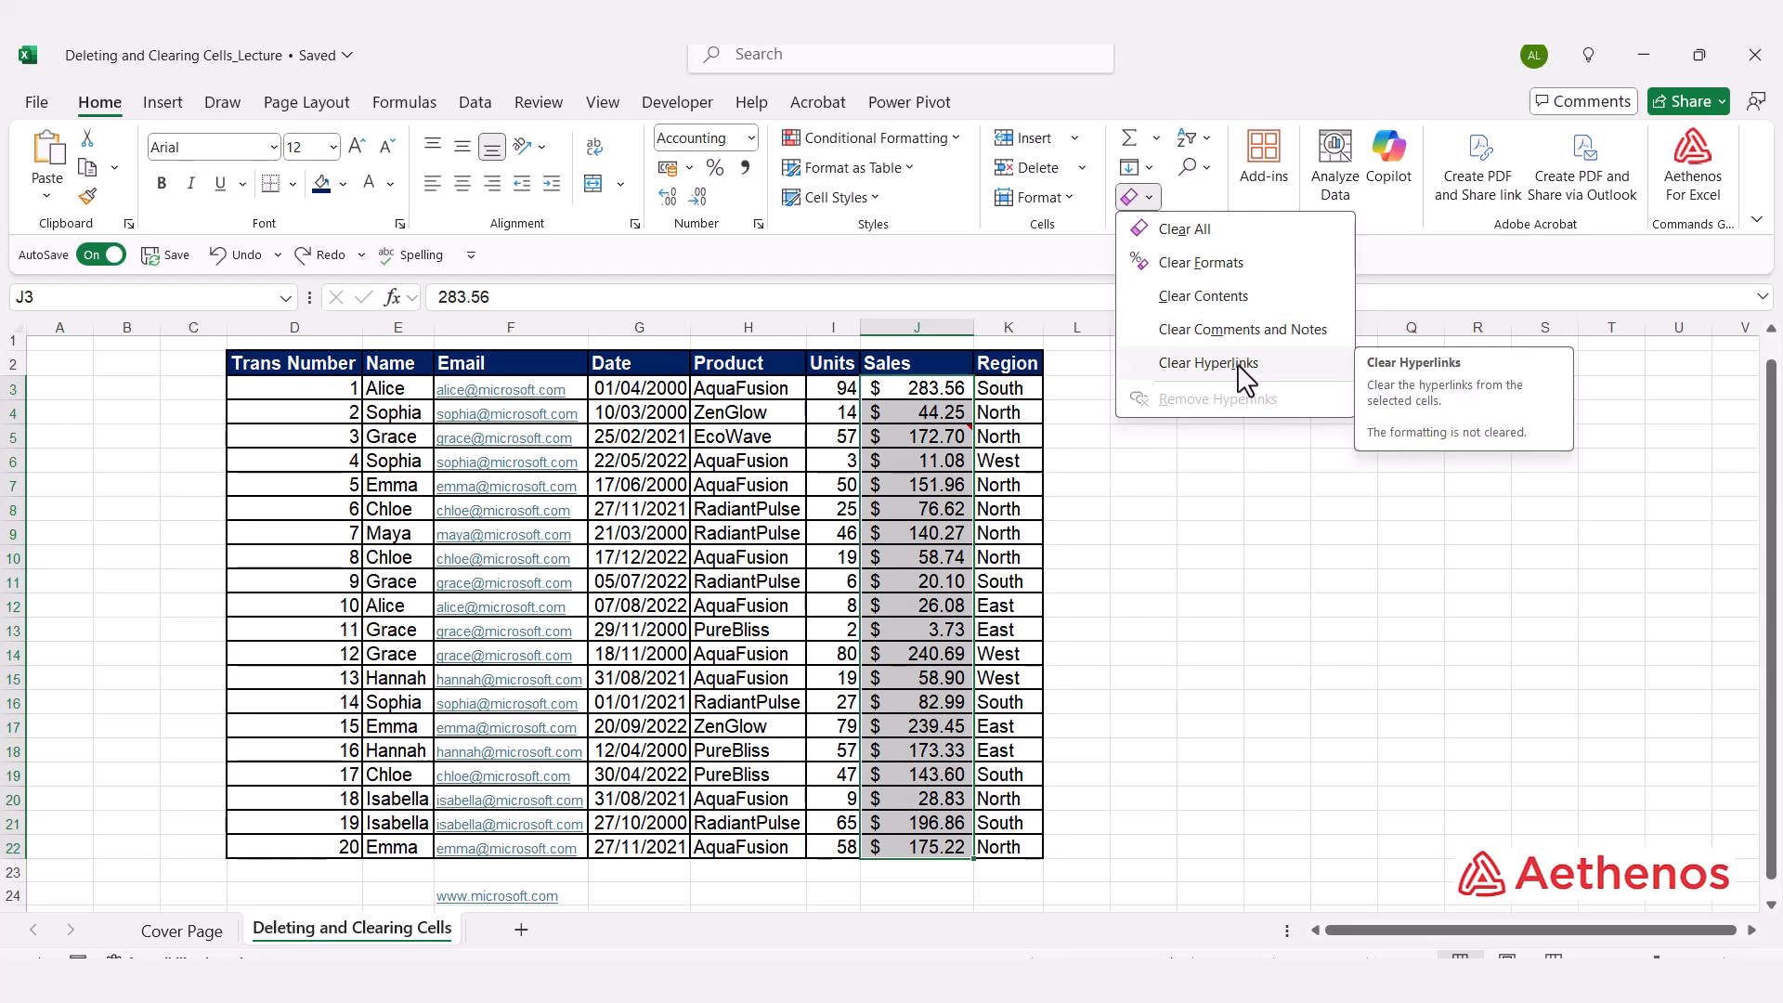
{"action": "left_click", "coordinate": [1463, 522]}
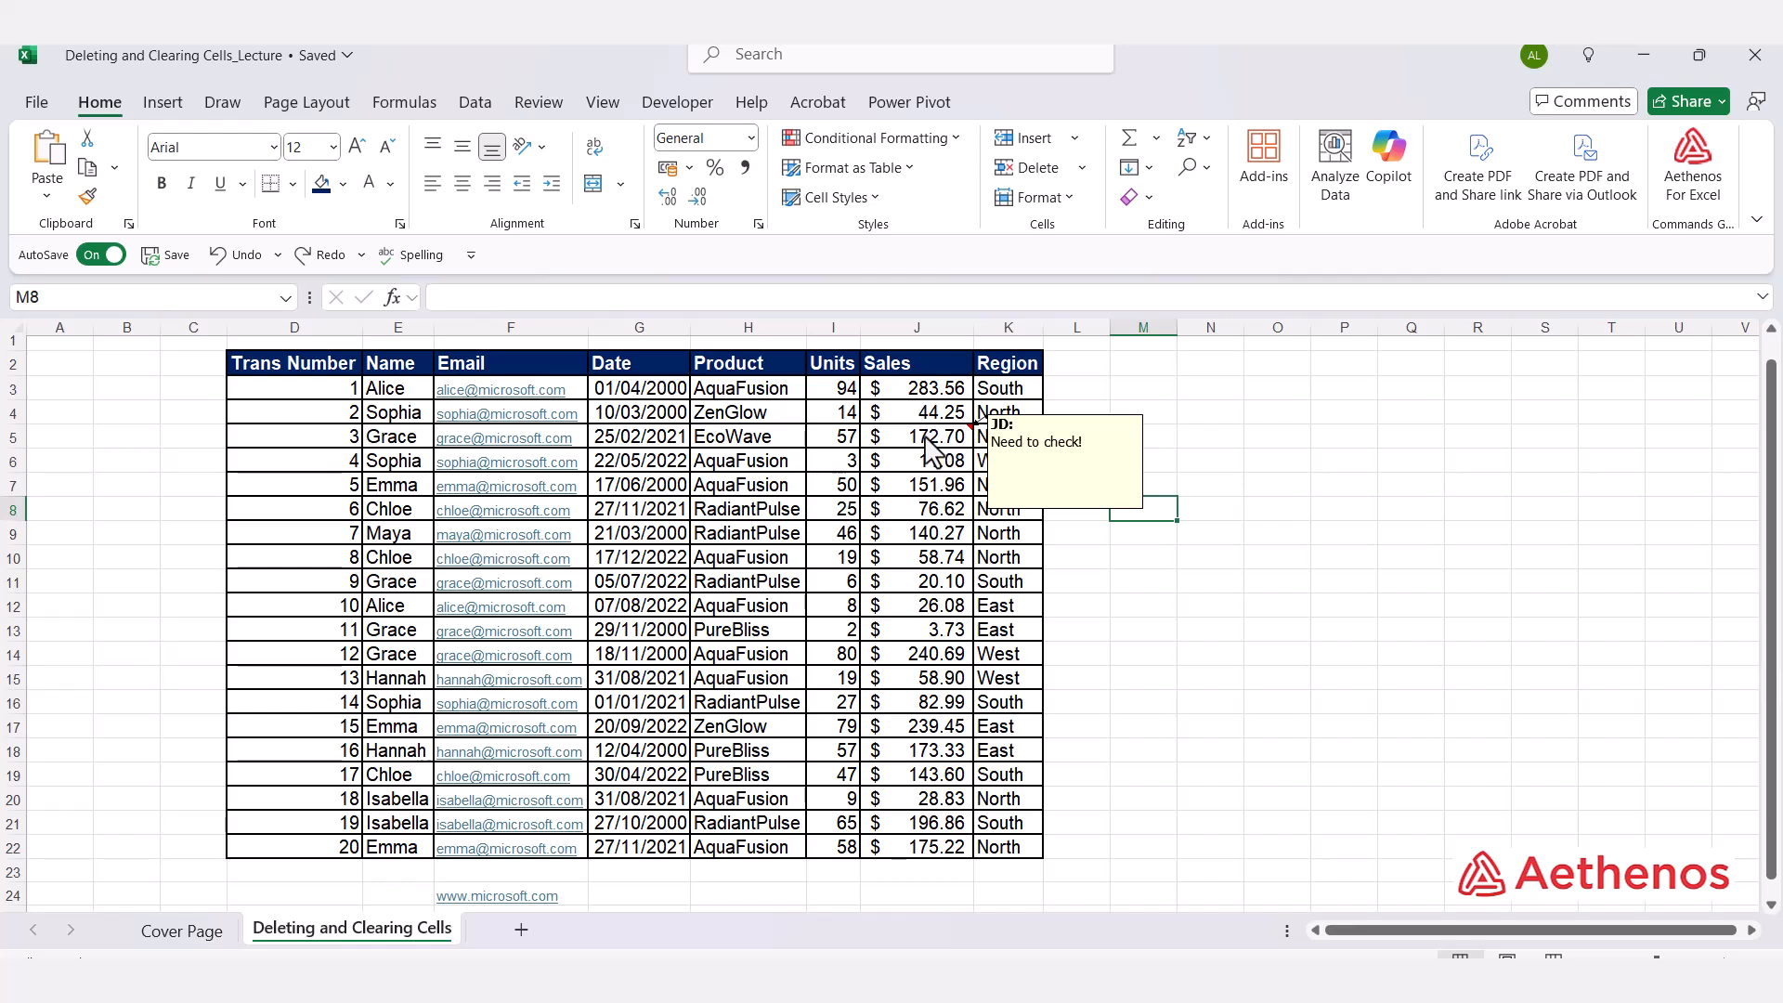
{"action": "left_click", "coordinate": [928, 453]}
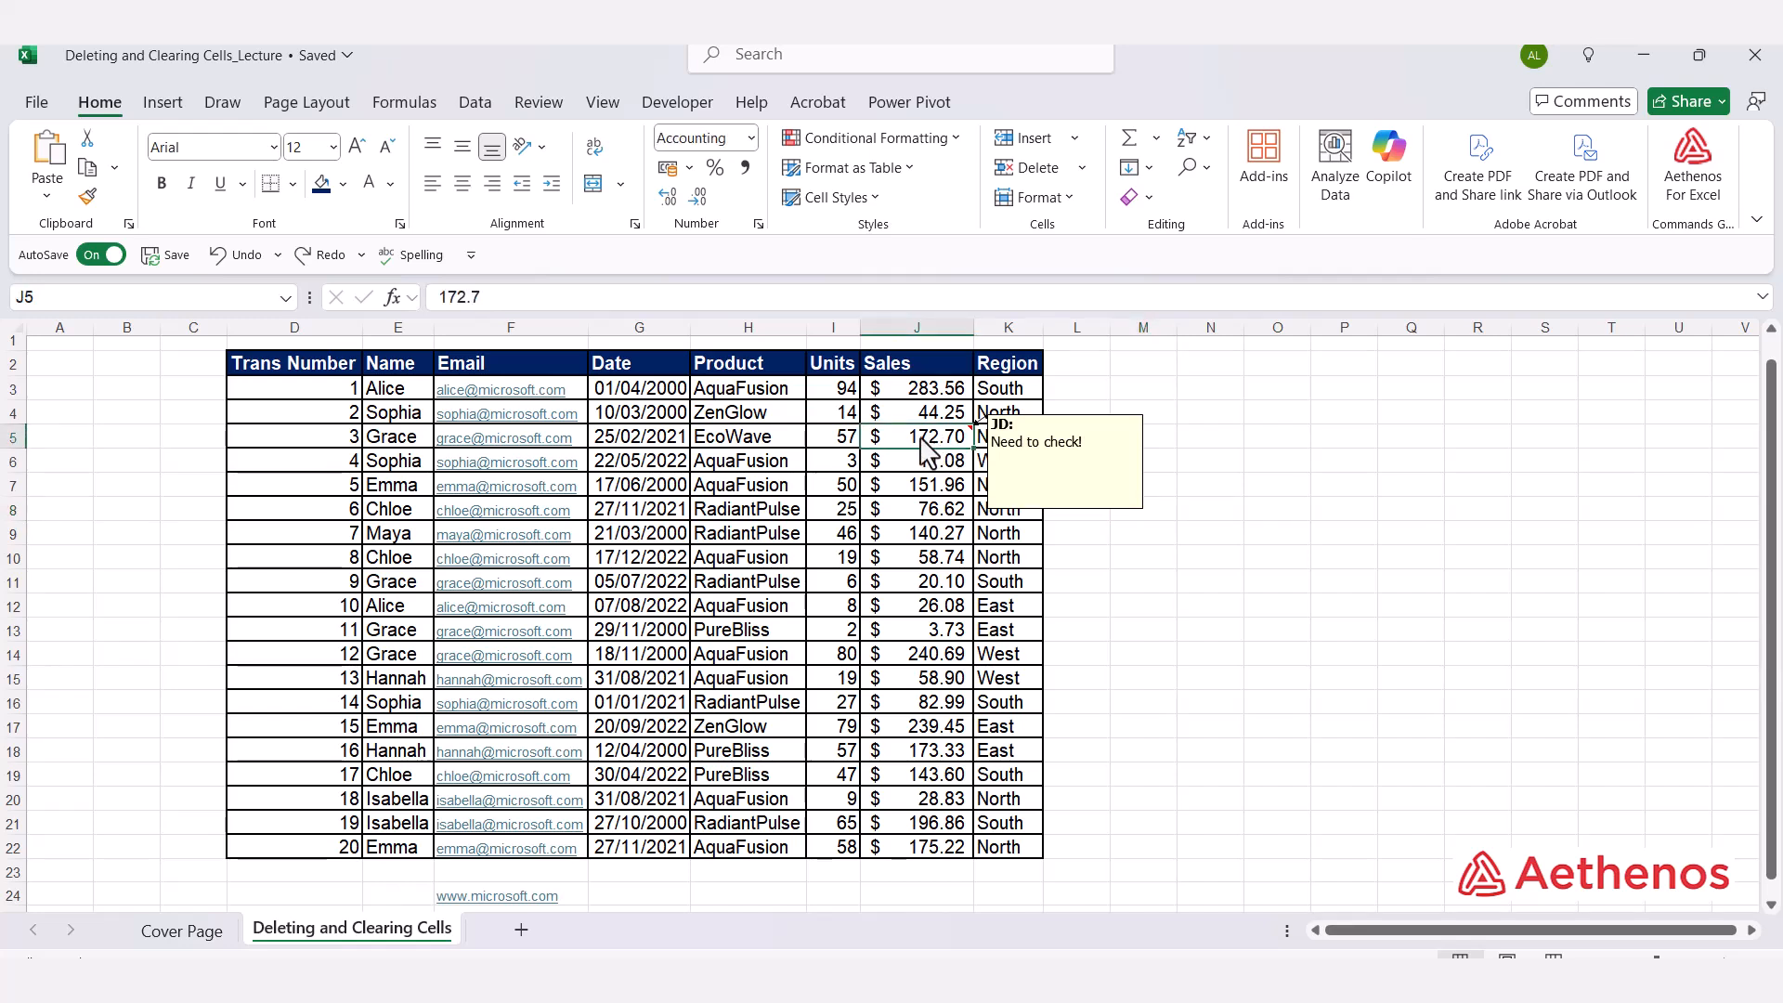
{"action": "left_click", "coordinate": [1152, 198]}
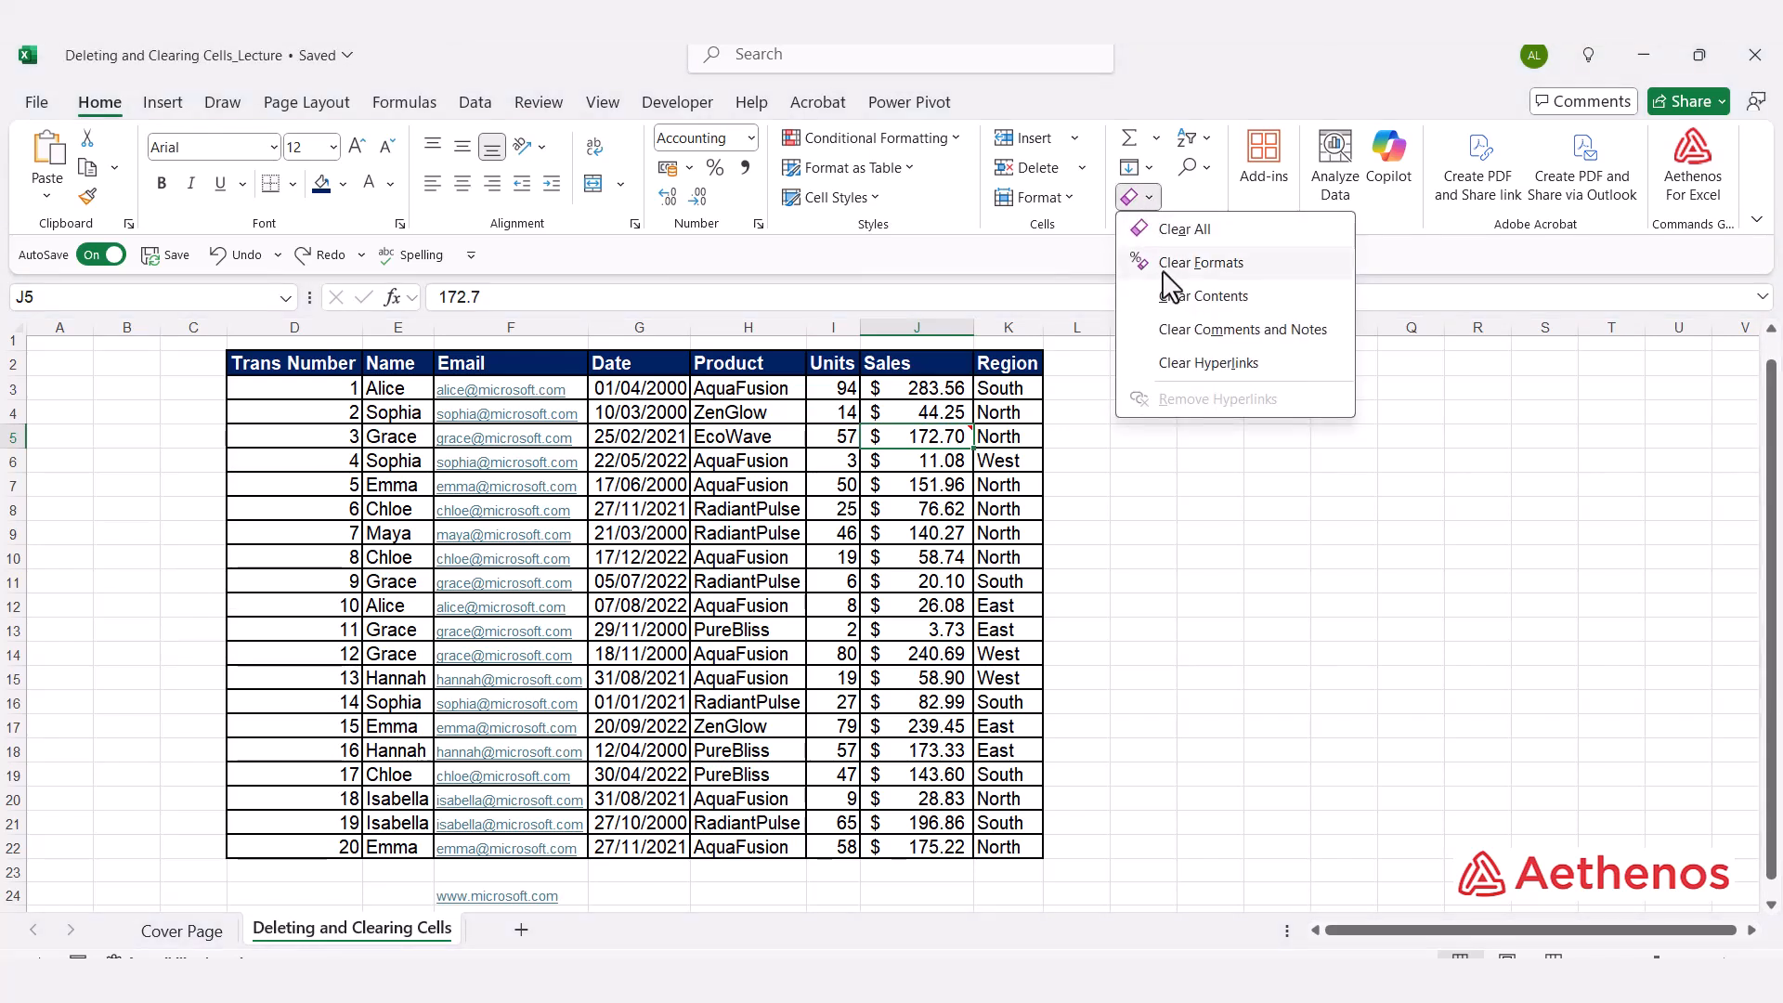
{"action": "left_click", "coordinate": [1168, 342]}
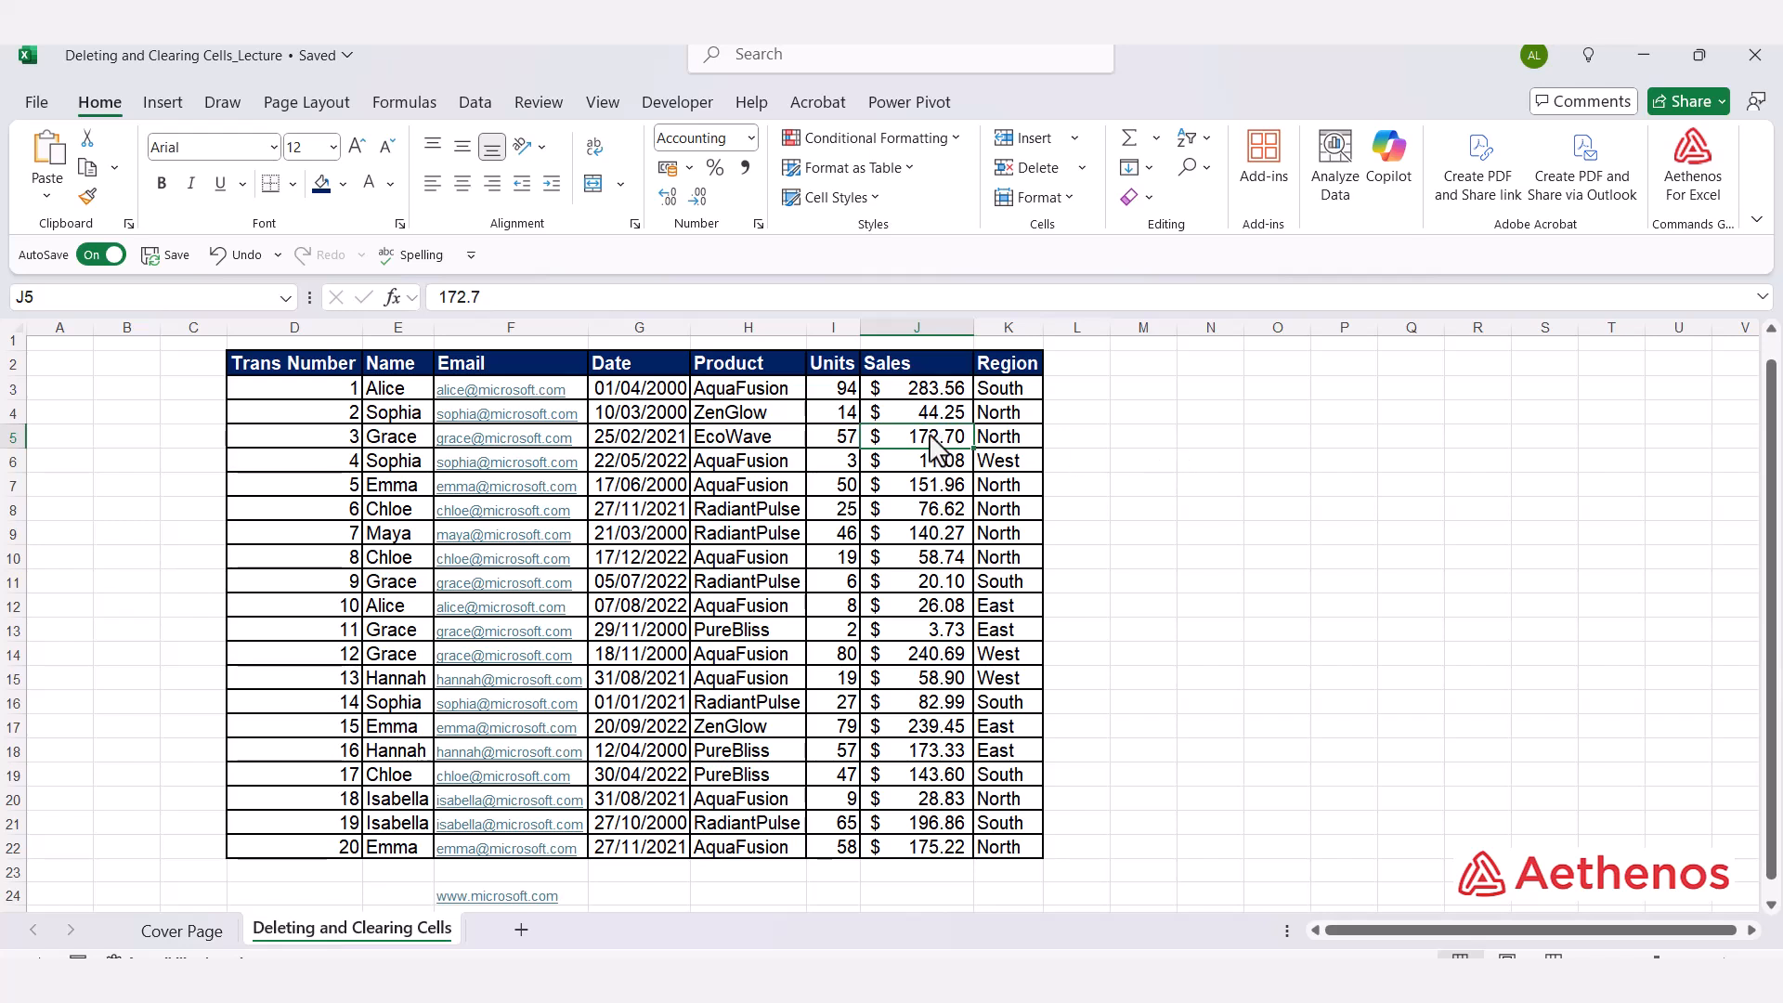
{"action": "key", "text": "ctrl+z"}
Step: Examine the hyperlinks in the Email column and the website link below the table, along with the available hyperlink clearing options
{"action": "left_click", "coordinate": [1144, 197]}
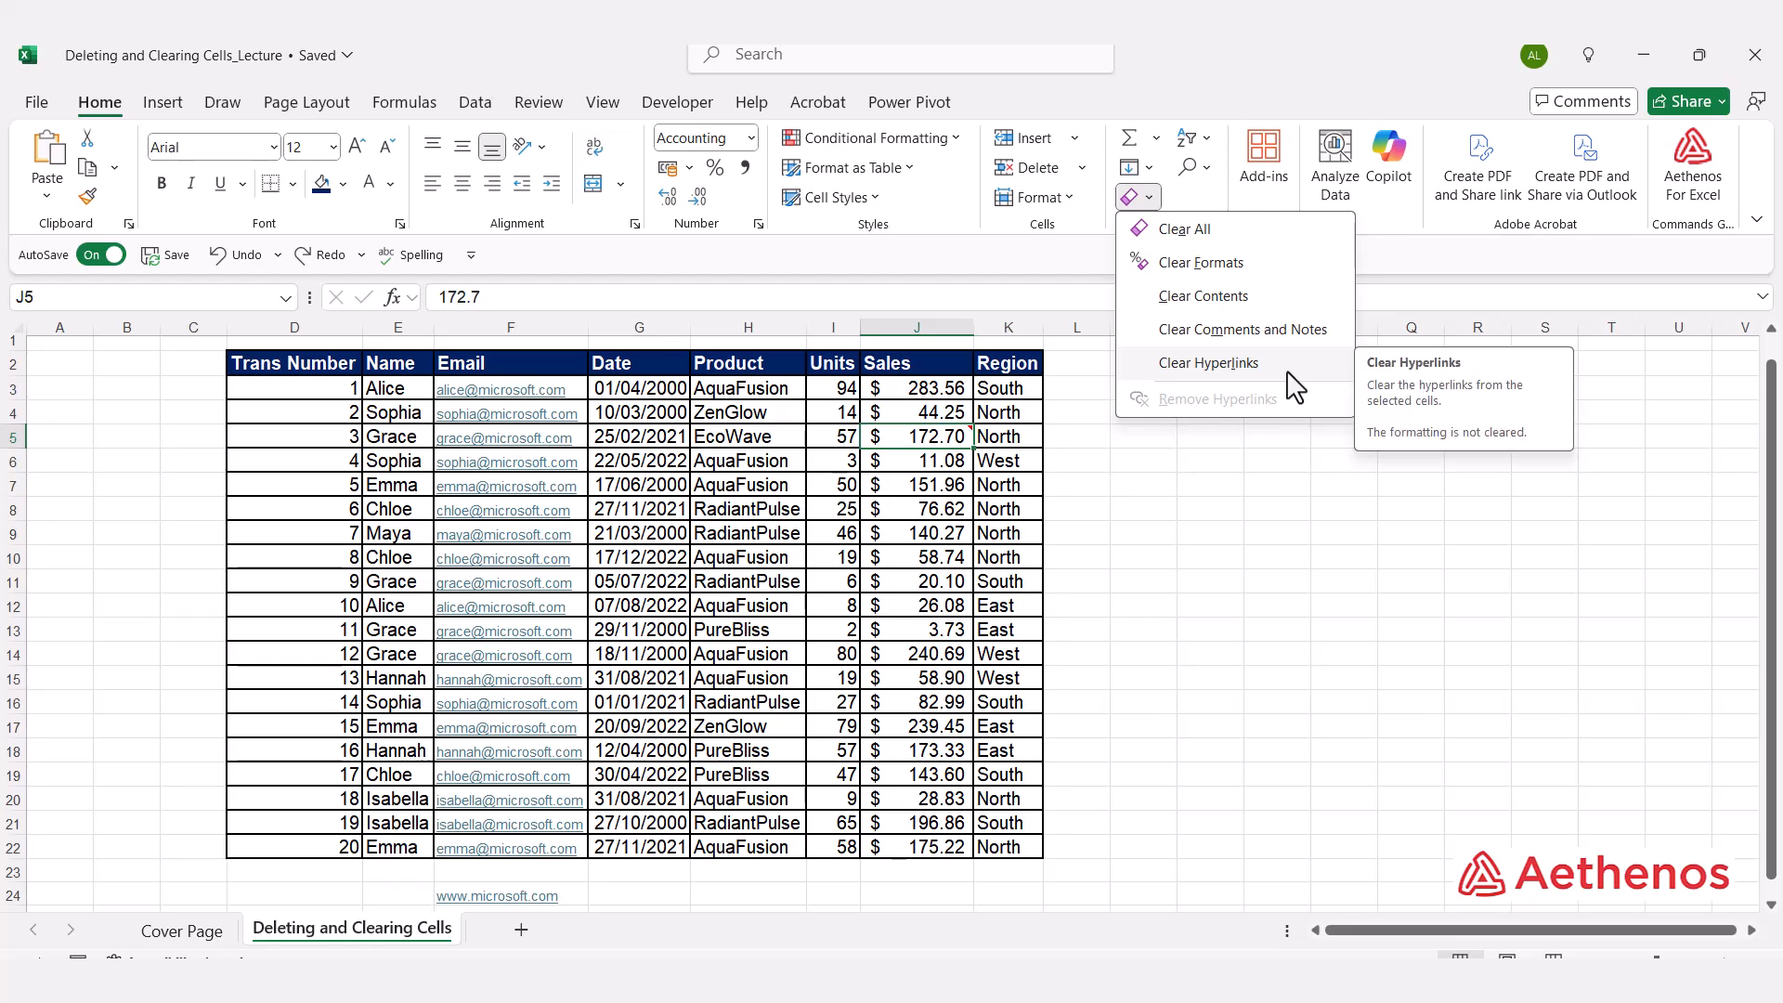
{"action": "left_click", "coordinate": [1300, 594]}
{"action": "scroll", "coordinate": [1193, 622], "scroll_direction": "down", "scroll_amount": 3}
{"action": "scroll", "coordinate": [1021, 618], "scroll_direction": "up", "scroll_amount": 2}
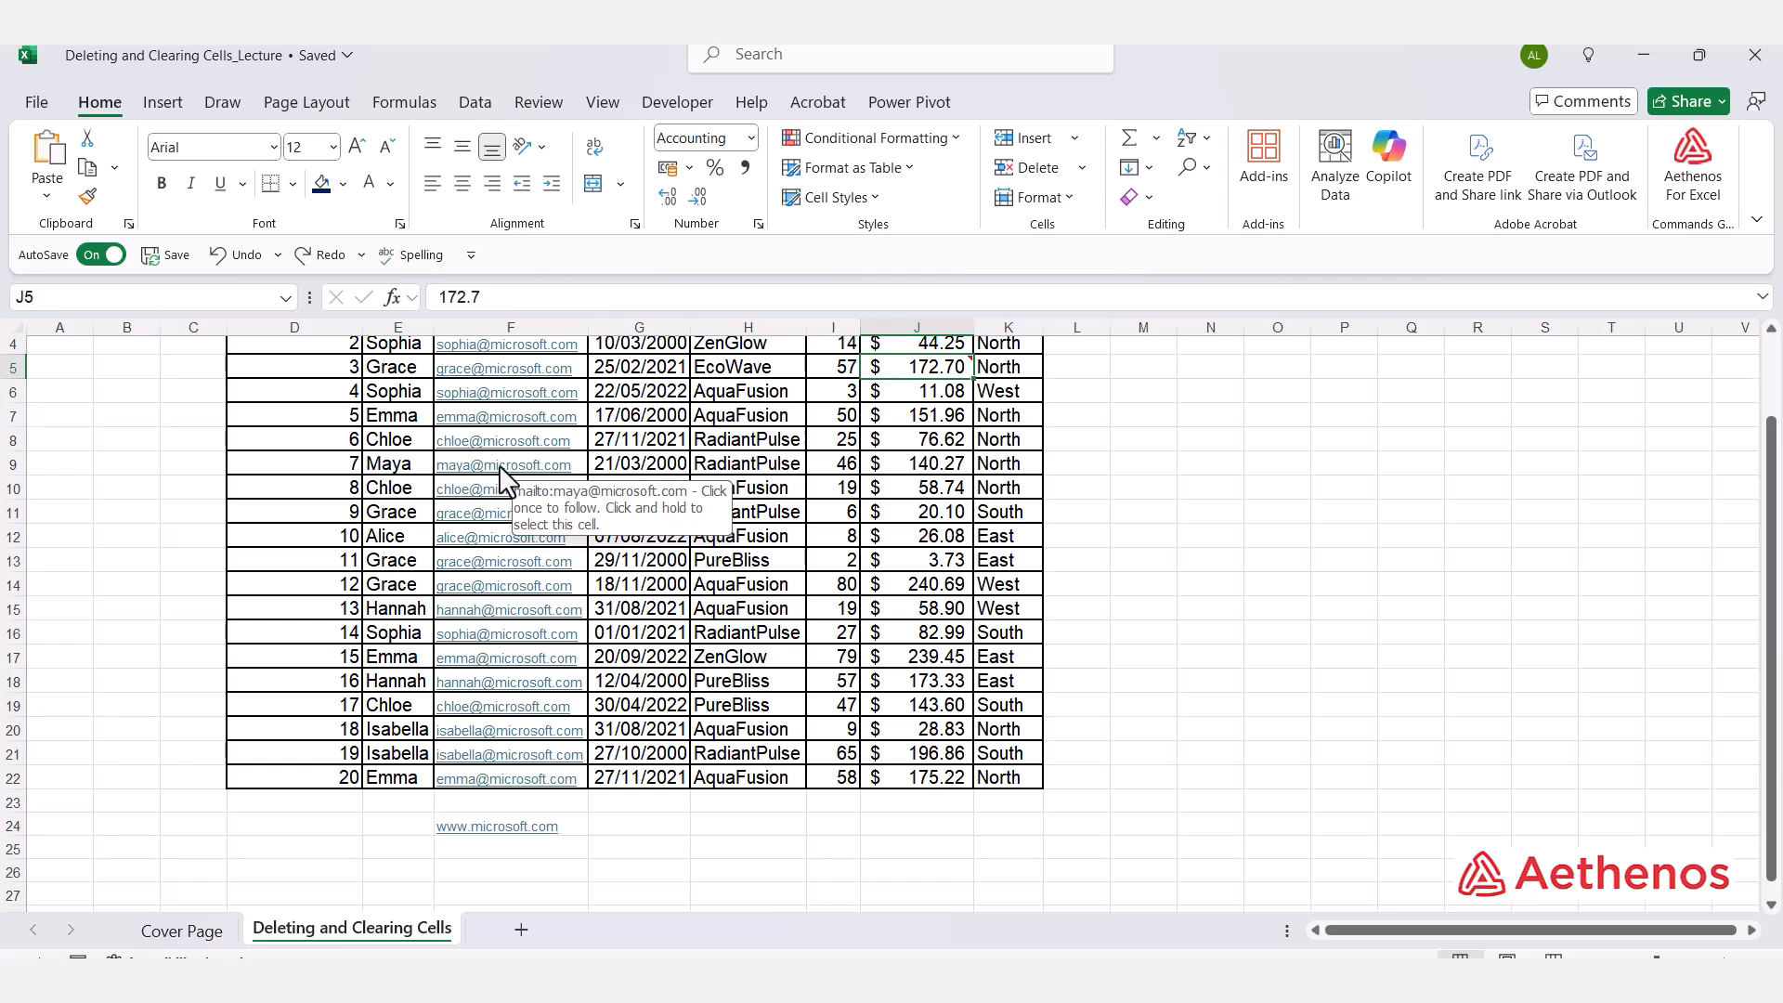
{"action": "scroll", "coordinate": [507, 497], "scroll_direction": "down", "scroll_amount": 3}
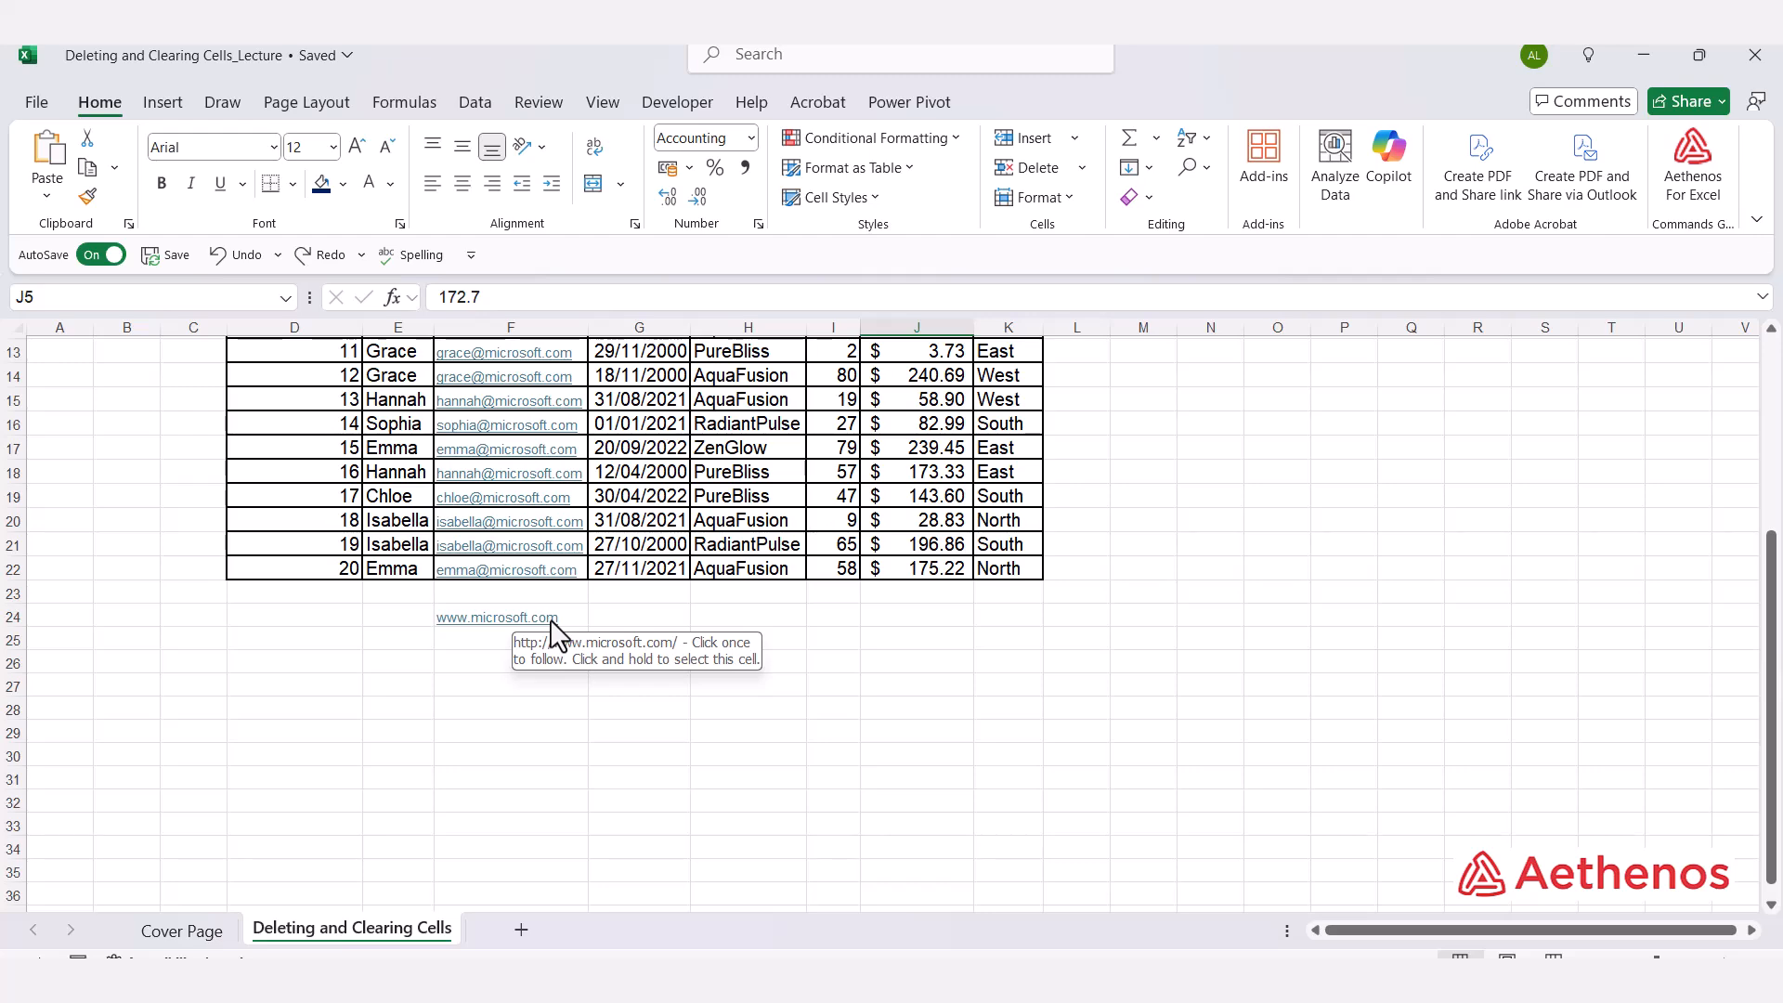
{"action": "scroll", "coordinate": [553, 631], "scroll_direction": "up", "scroll_amount": 4}
{"action": "left_click", "coordinate": [1150, 198]}
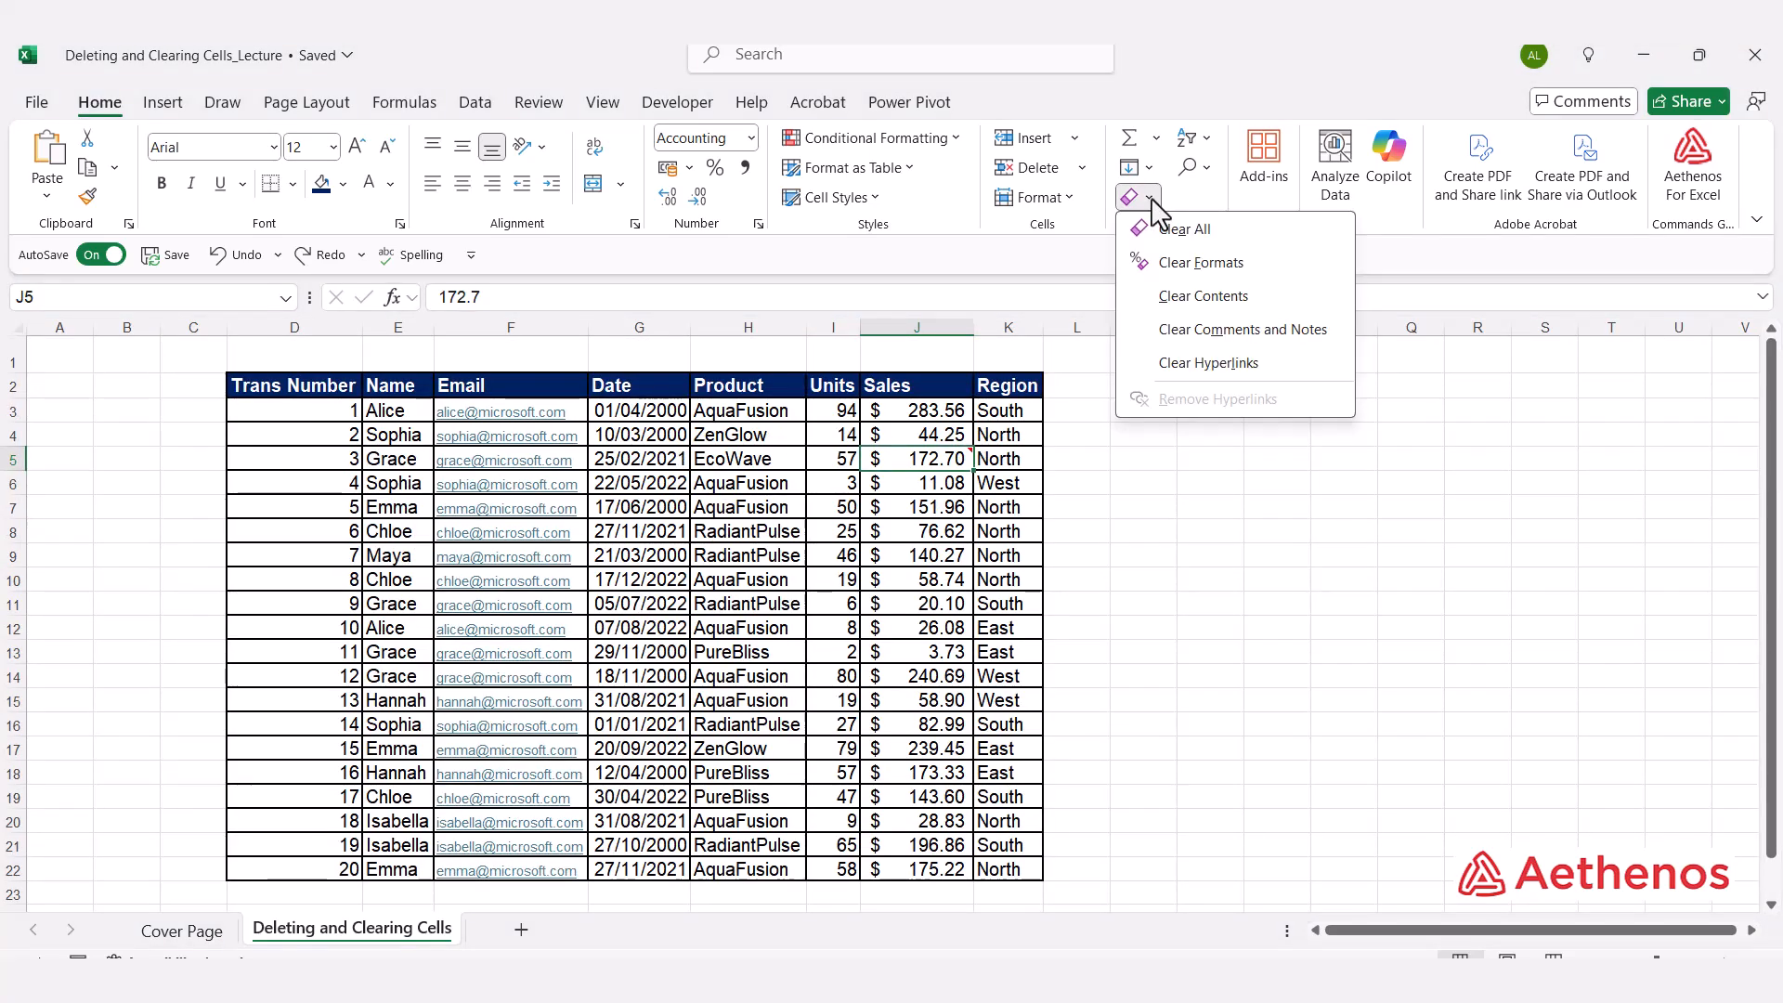
{"action": "left_click", "coordinate": [555, 379]}
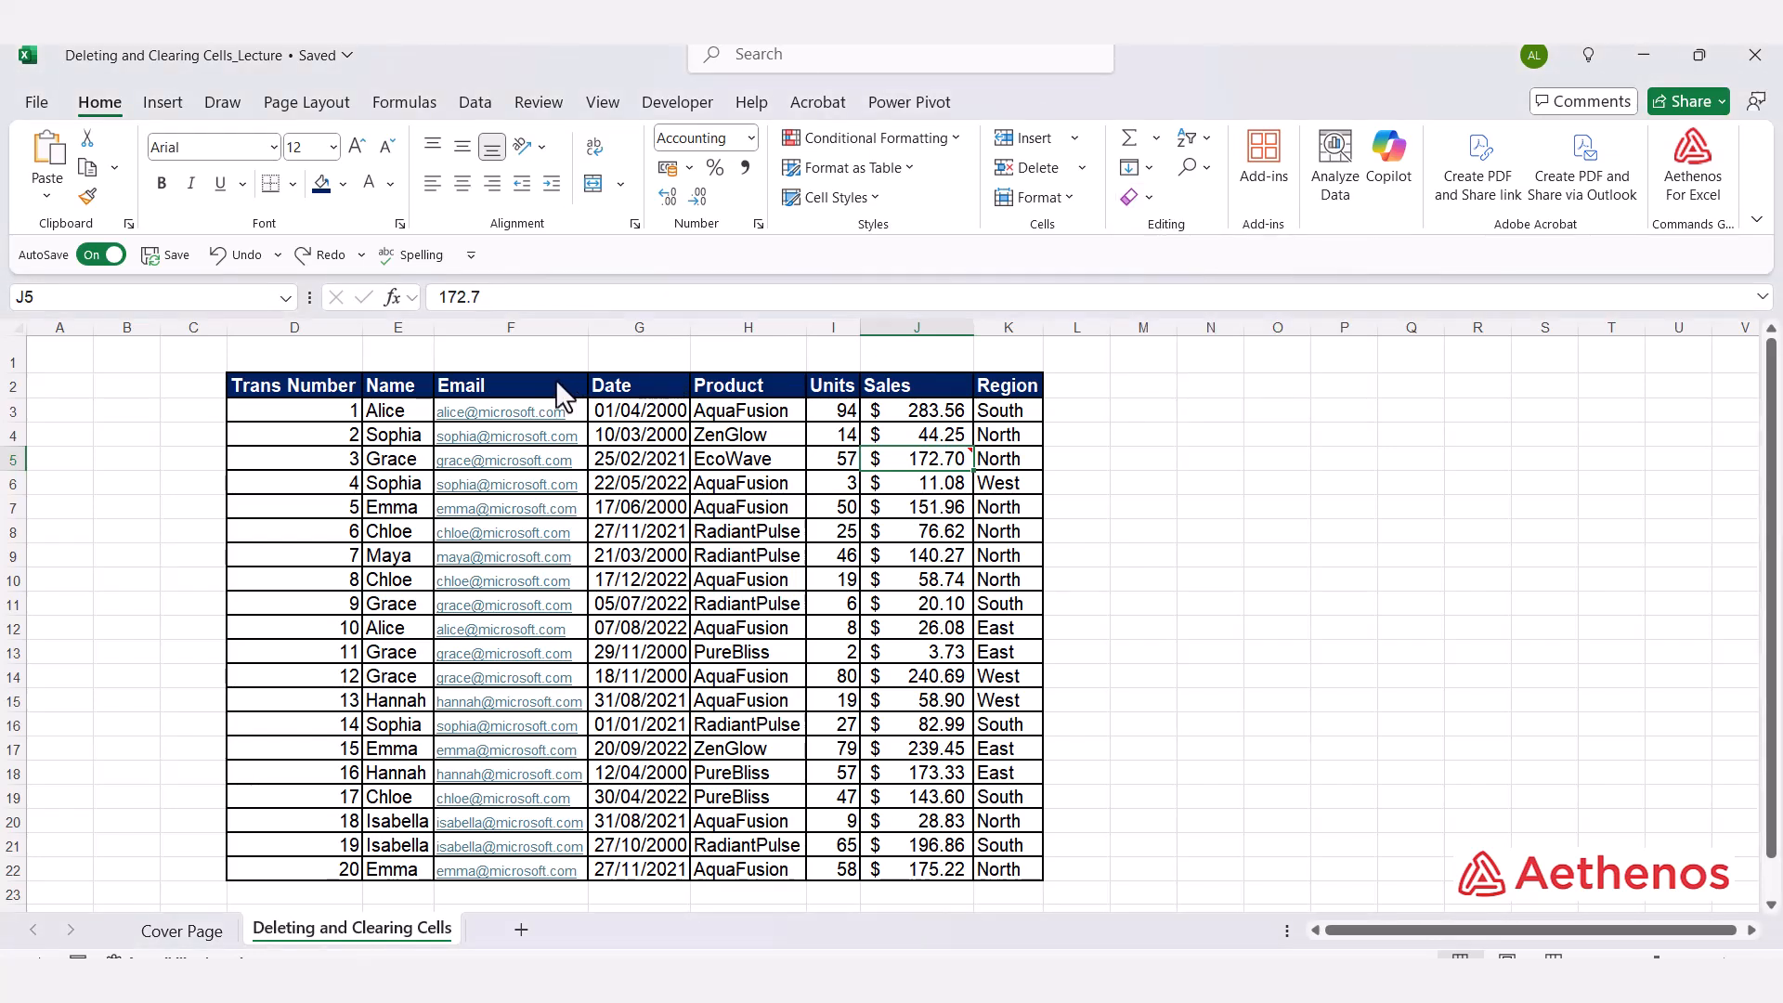
Step: Apply Clear Hyperlinks to the Email addresses in F3:F22, and check several of the cells for active links
{"action": "key", "text": "Down"}
{"action": "left_click", "coordinate": [538, 375]}
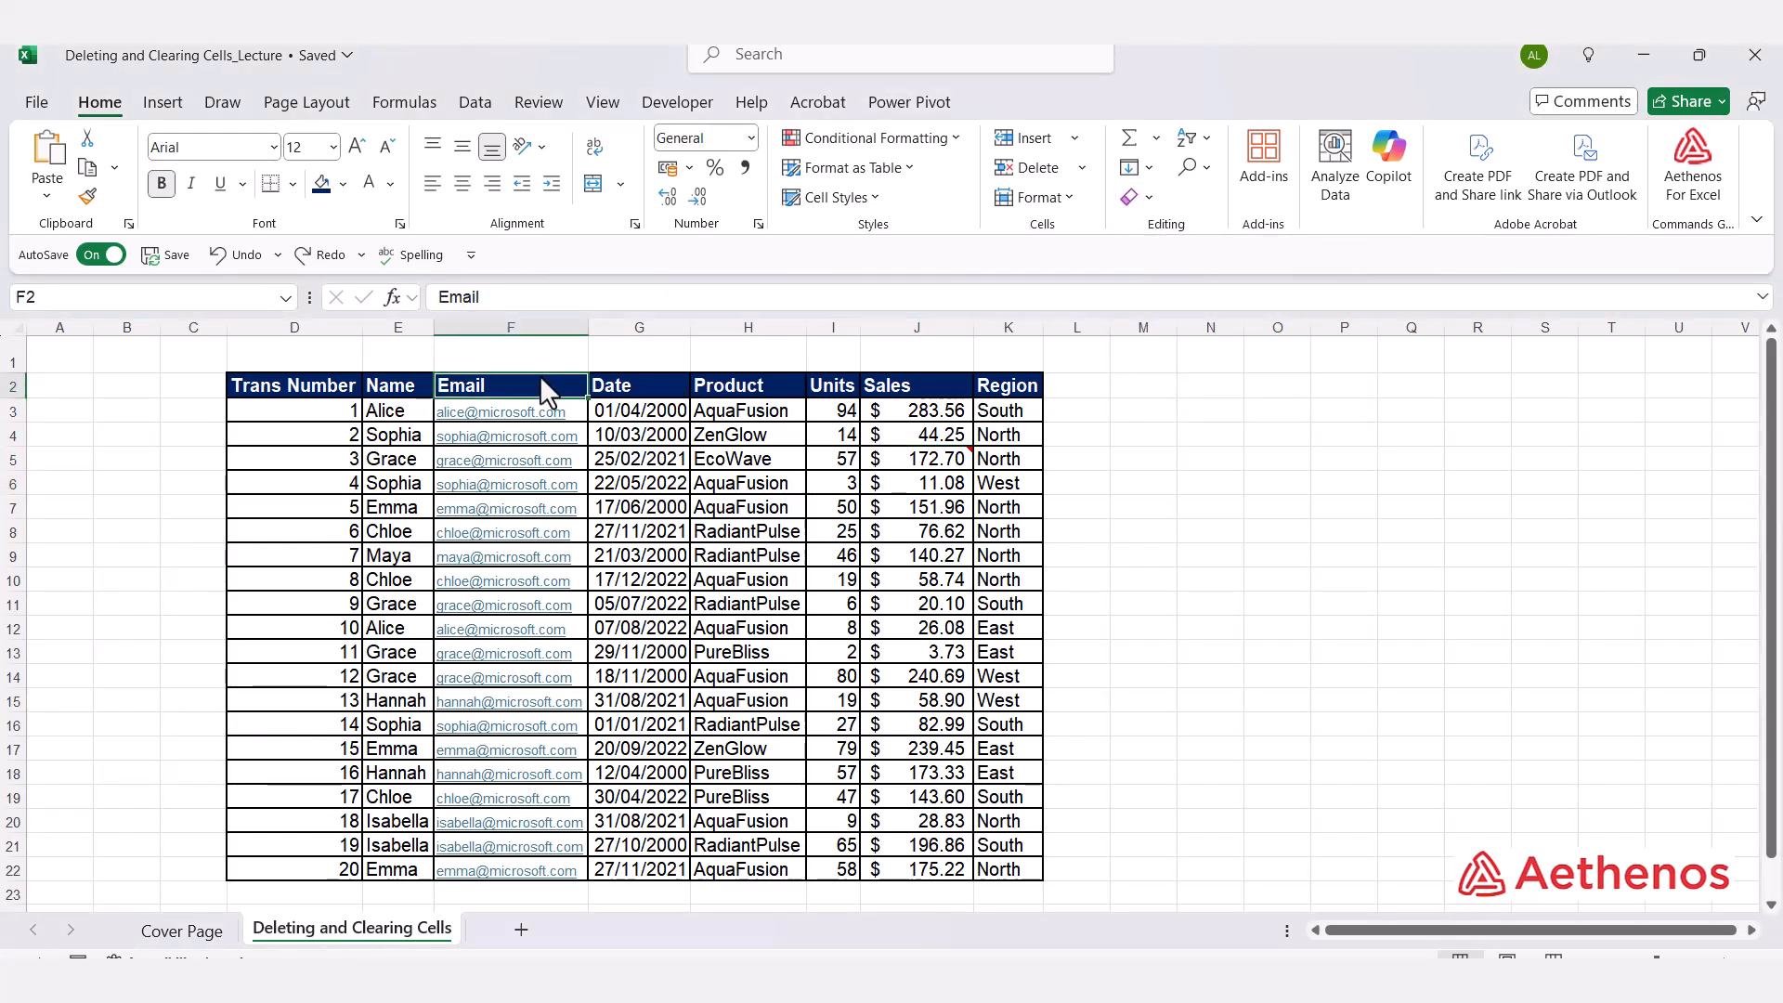
{"action": "key", "text": "Down"}
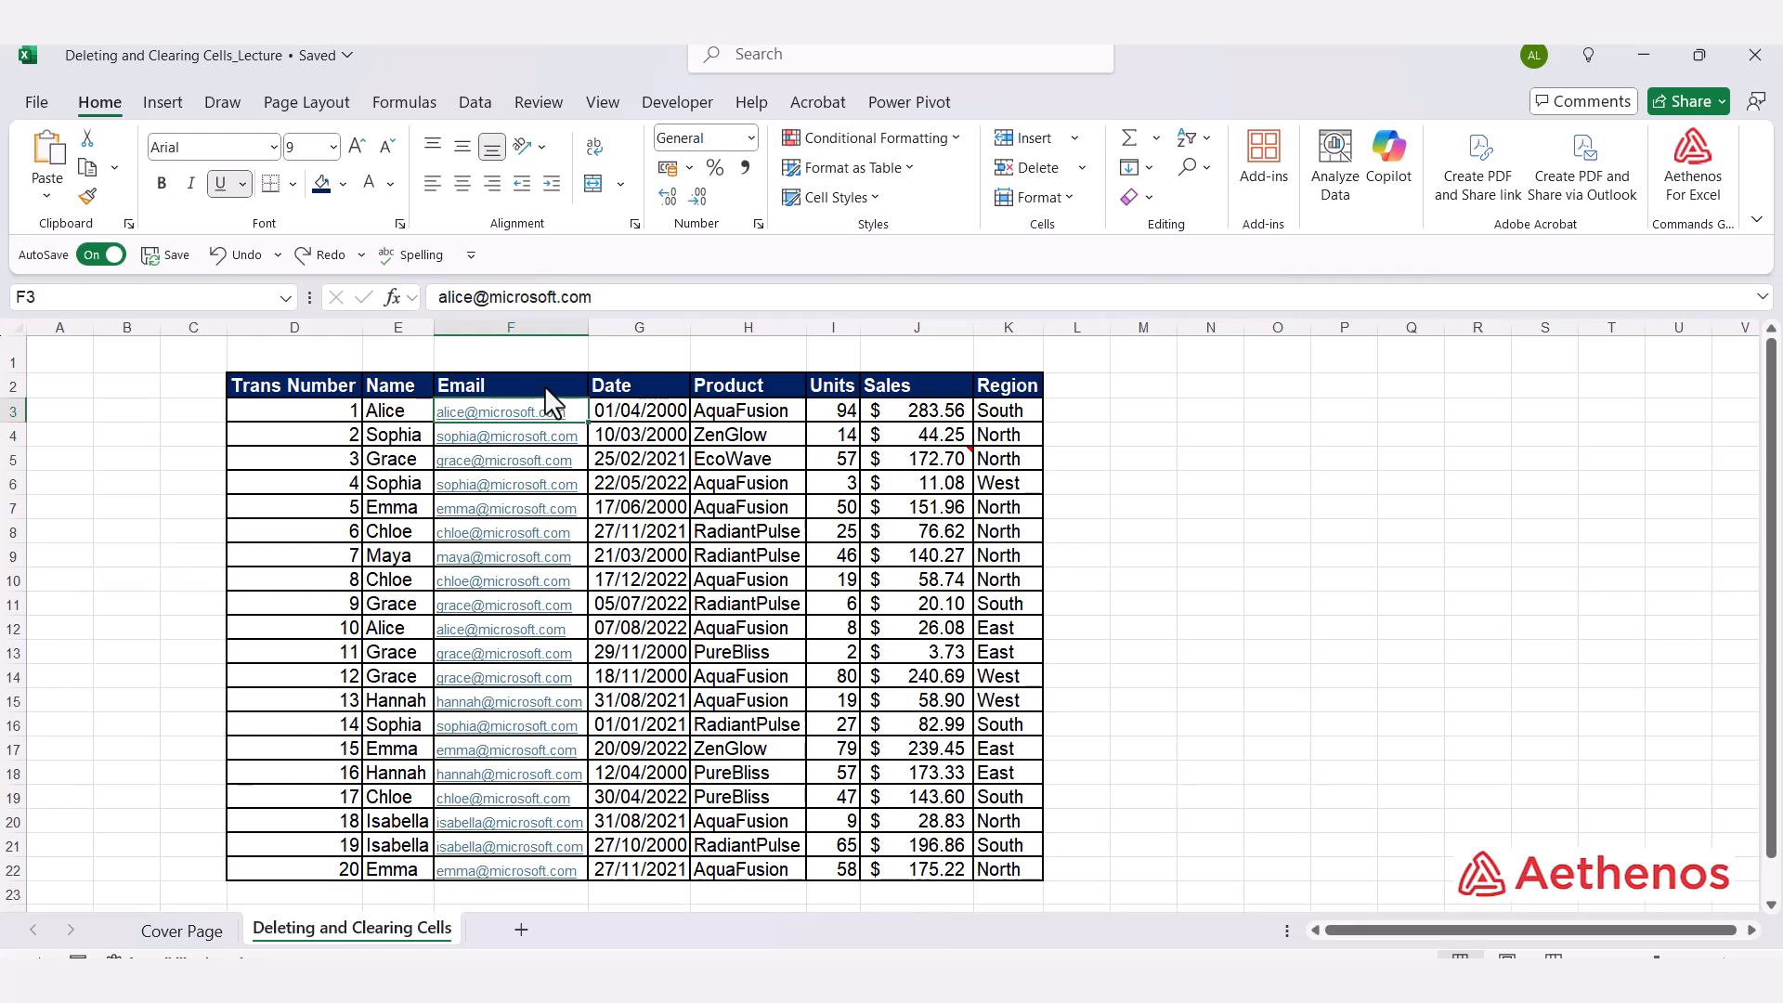
{"action": "key", "text": "ctrl+shift+Down"}
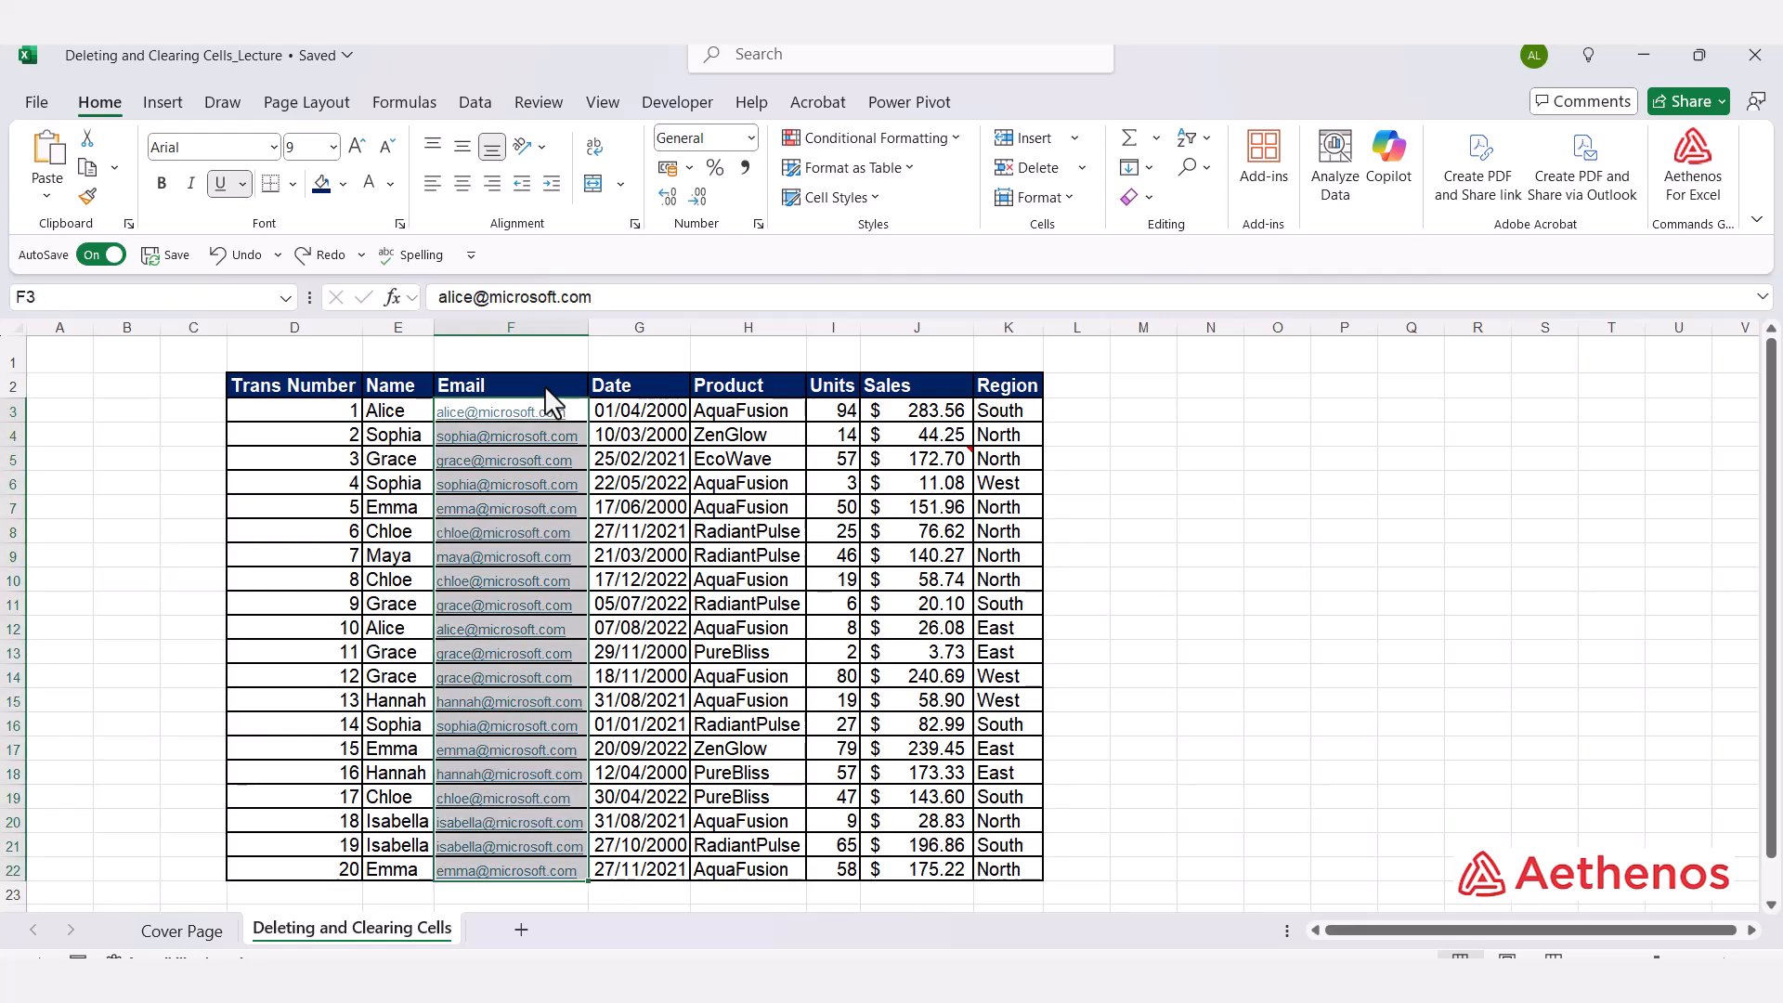
{"action": "left_click", "coordinate": [1152, 198]}
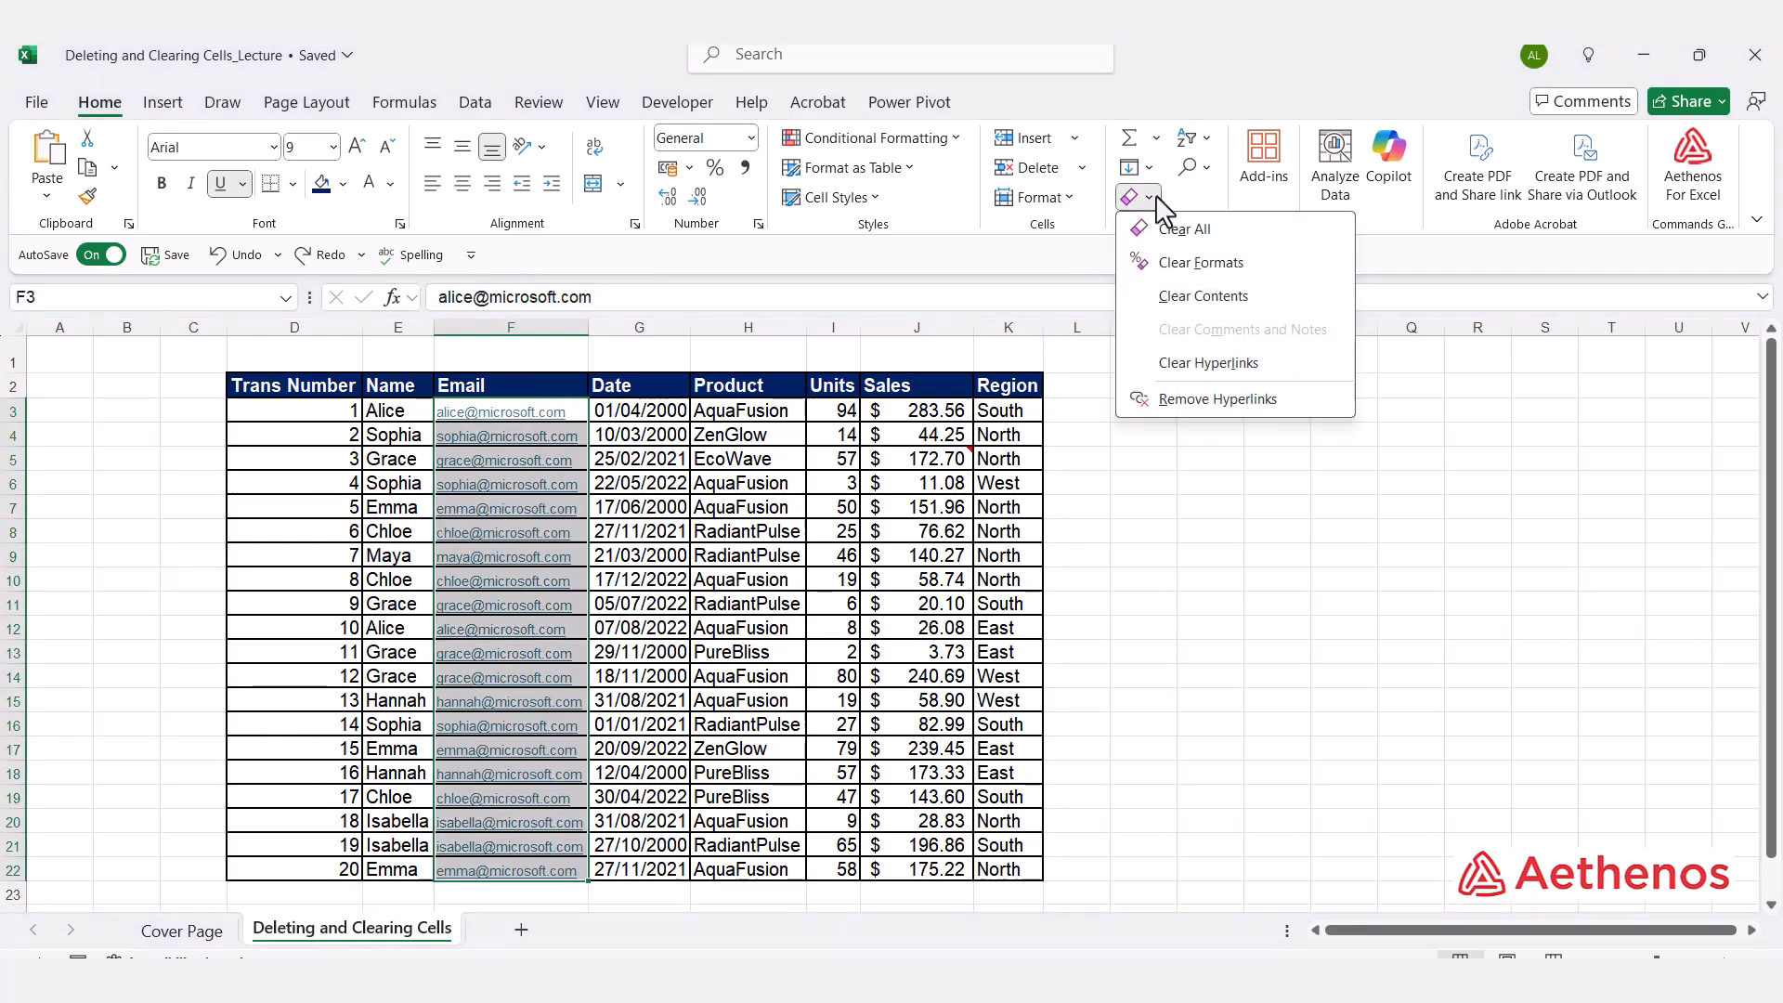
{"action": "left_click", "coordinate": [1198, 363]}
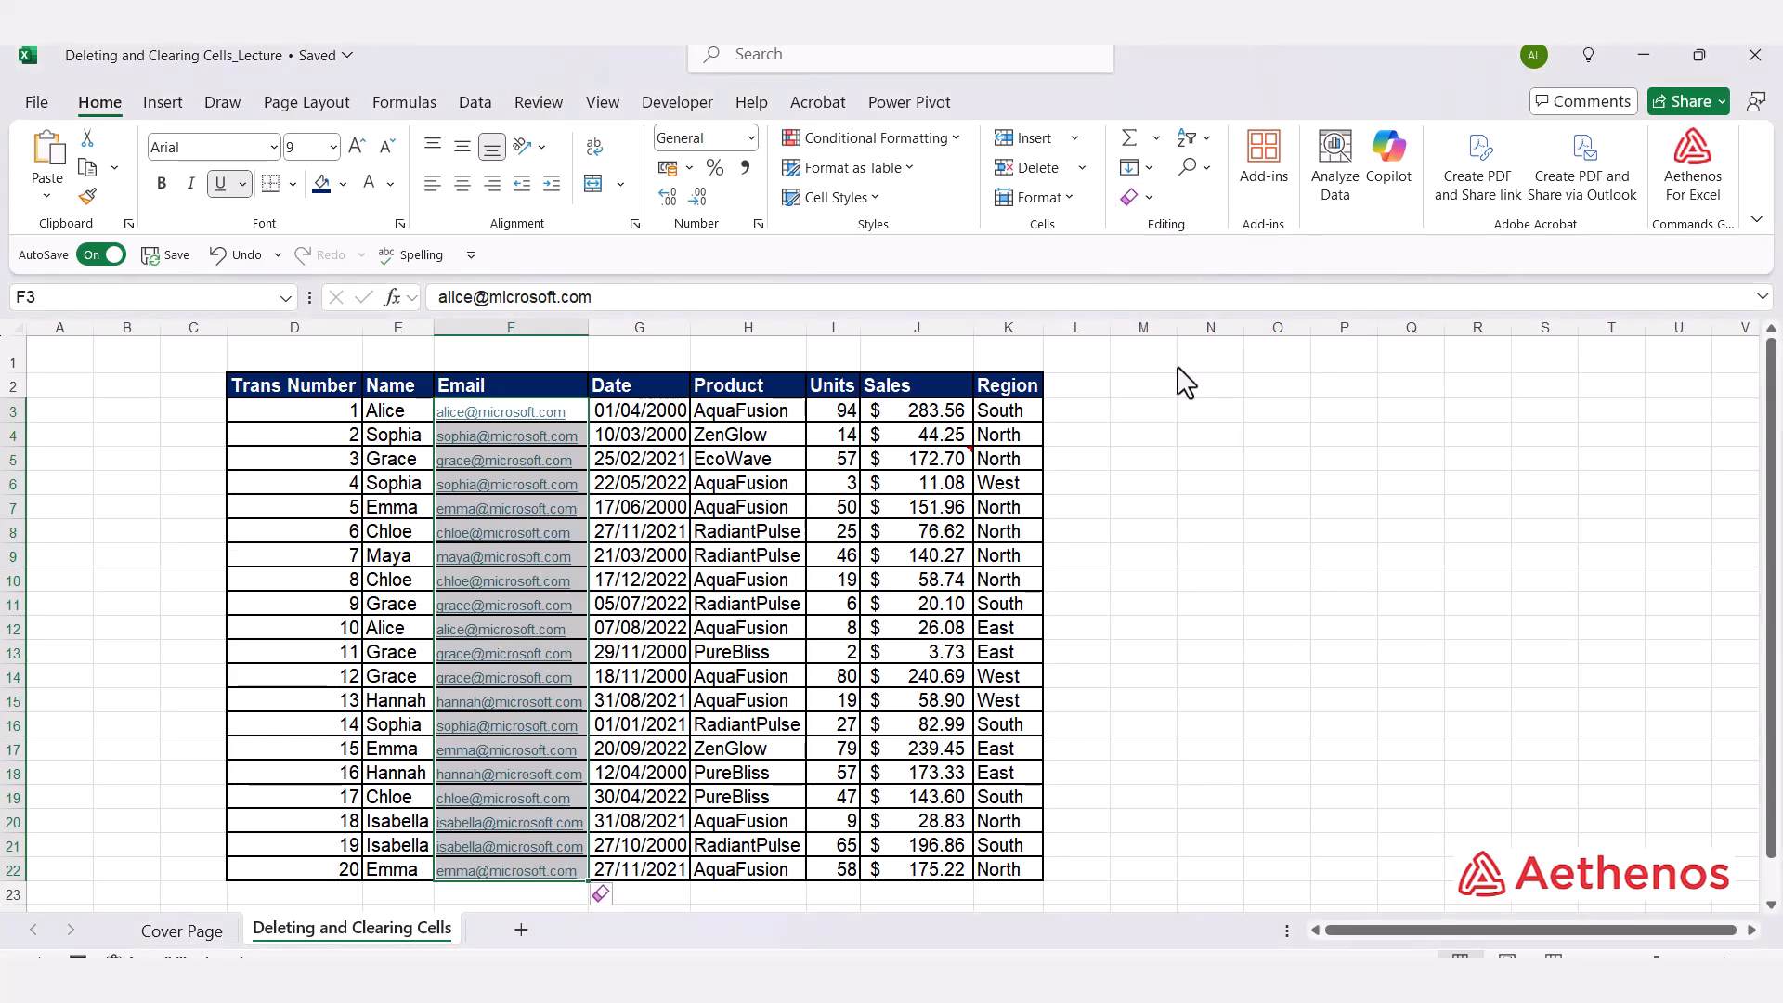
{"action": "left_click", "coordinate": [1252, 437]}
{"action": "left_click", "coordinate": [466, 436]}
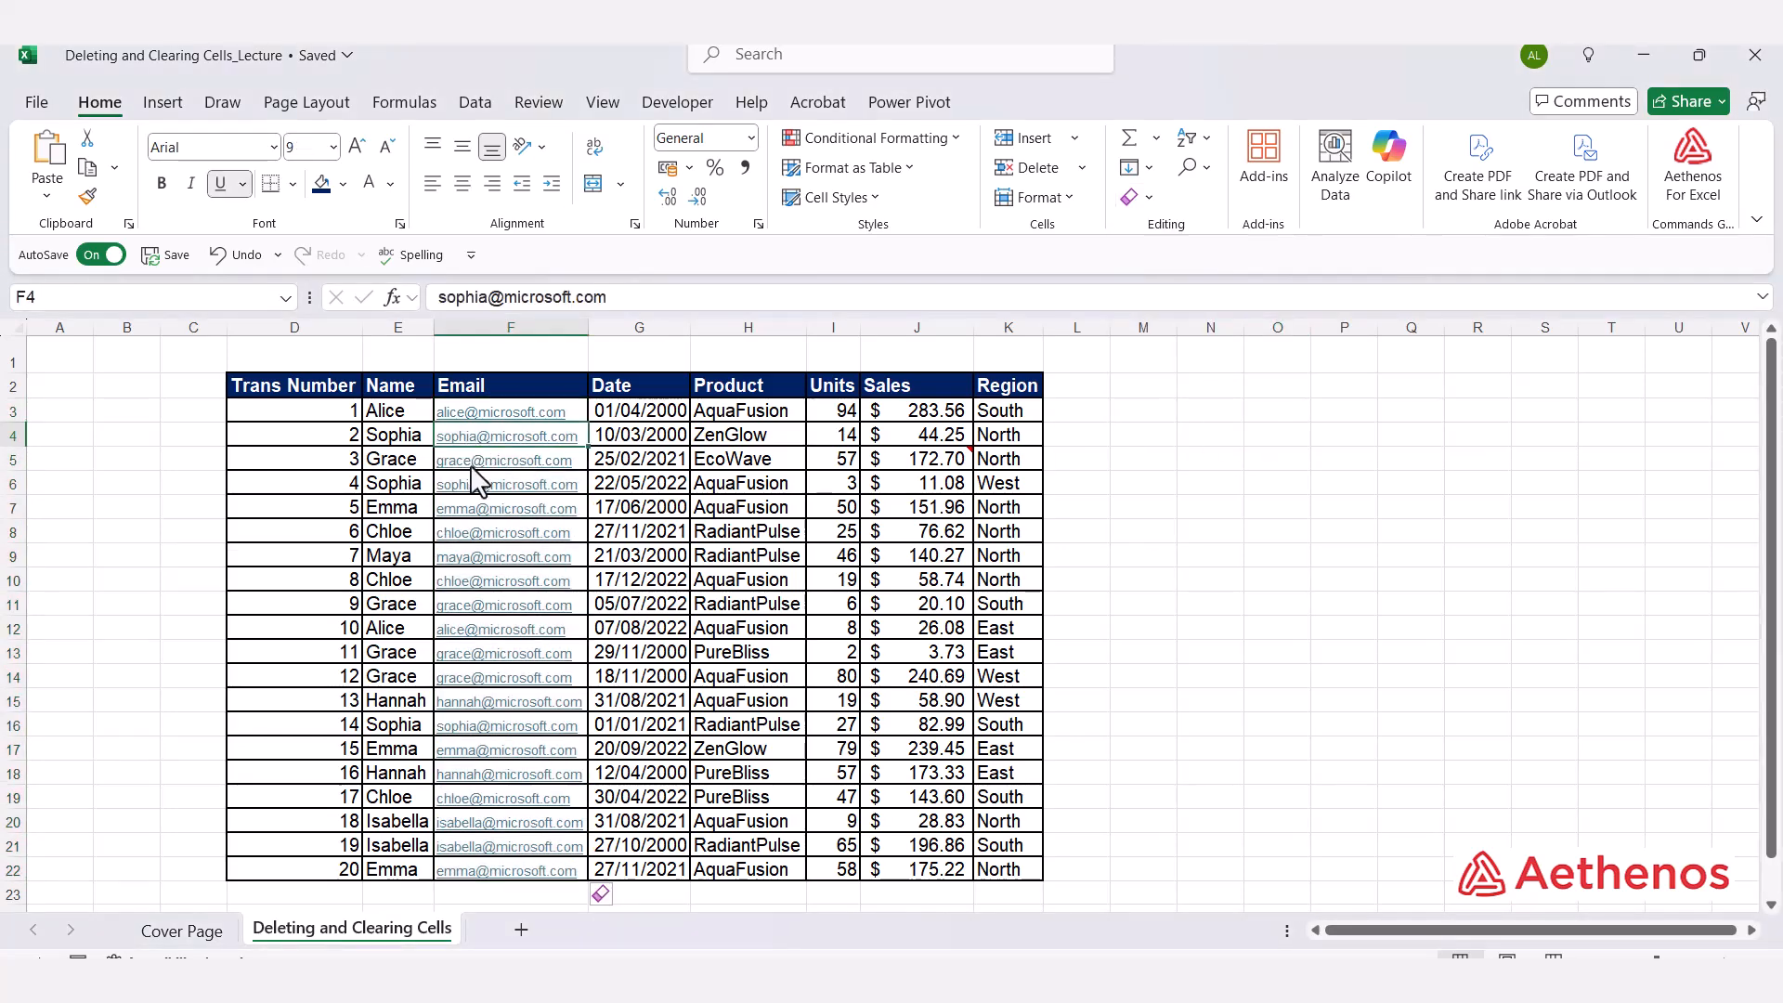
{"action": "left_click", "coordinate": [475, 462]}
{"action": "left_click", "coordinate": [476, 504]}
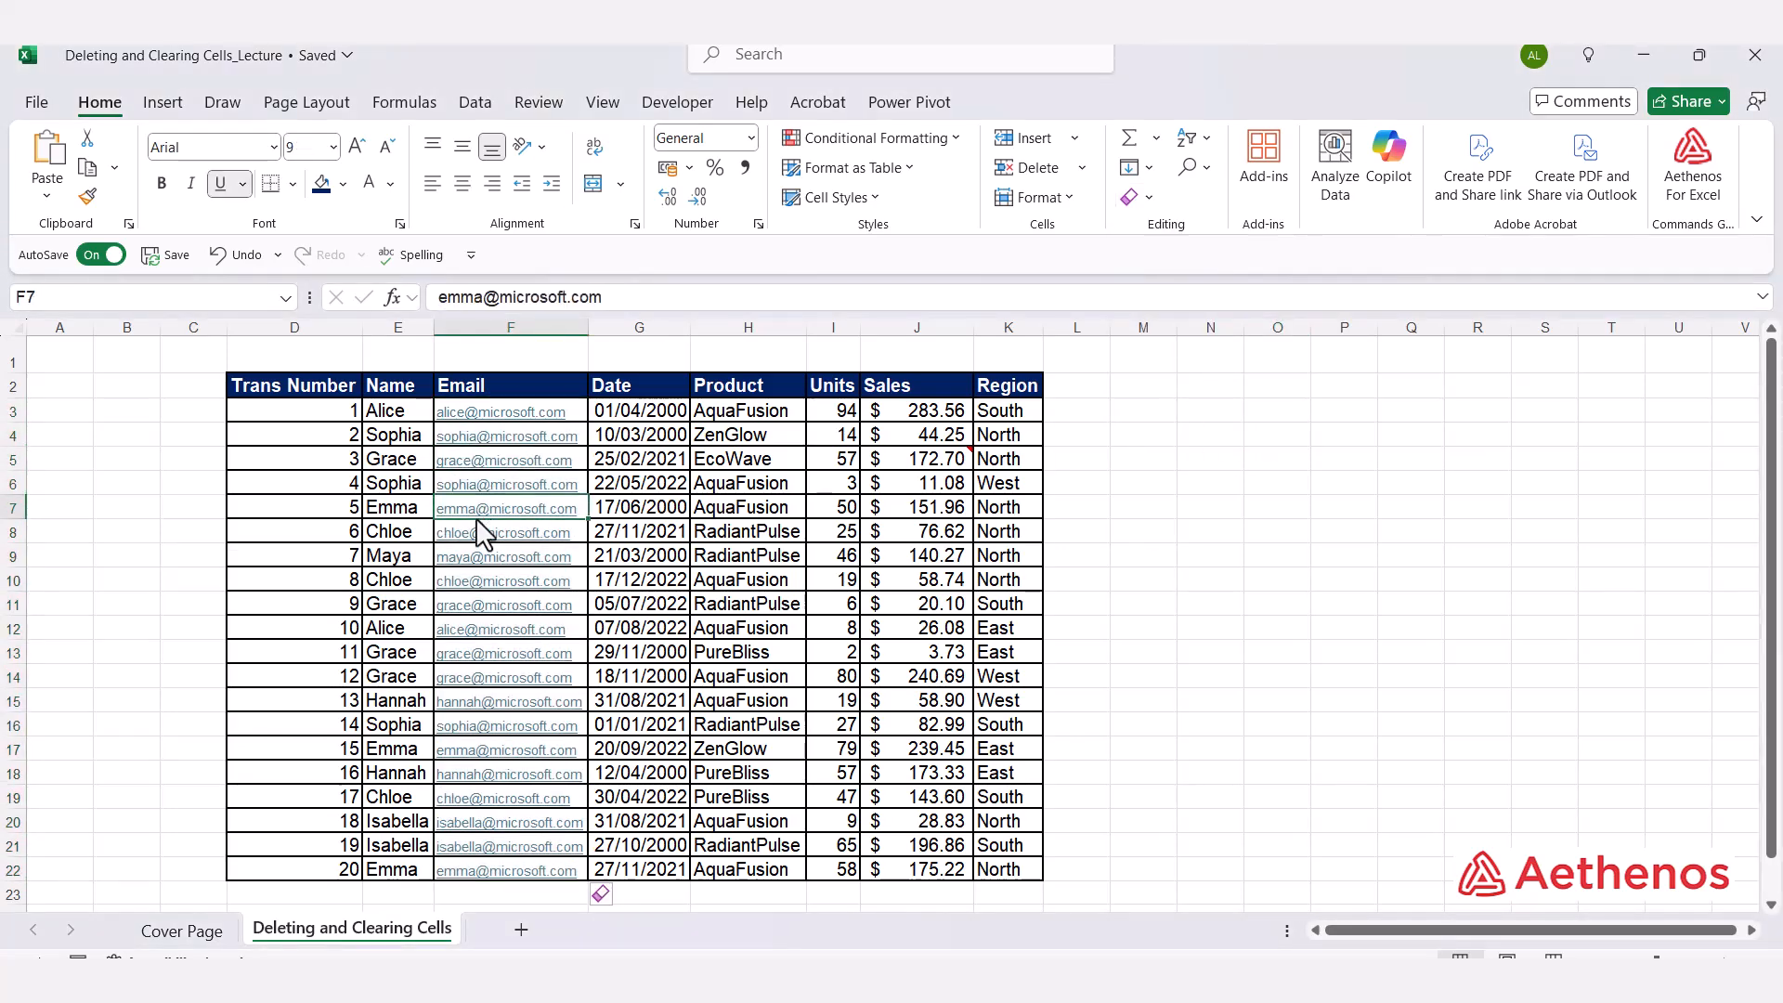
{"action": "left_click", "coordinate": [502, 441]}
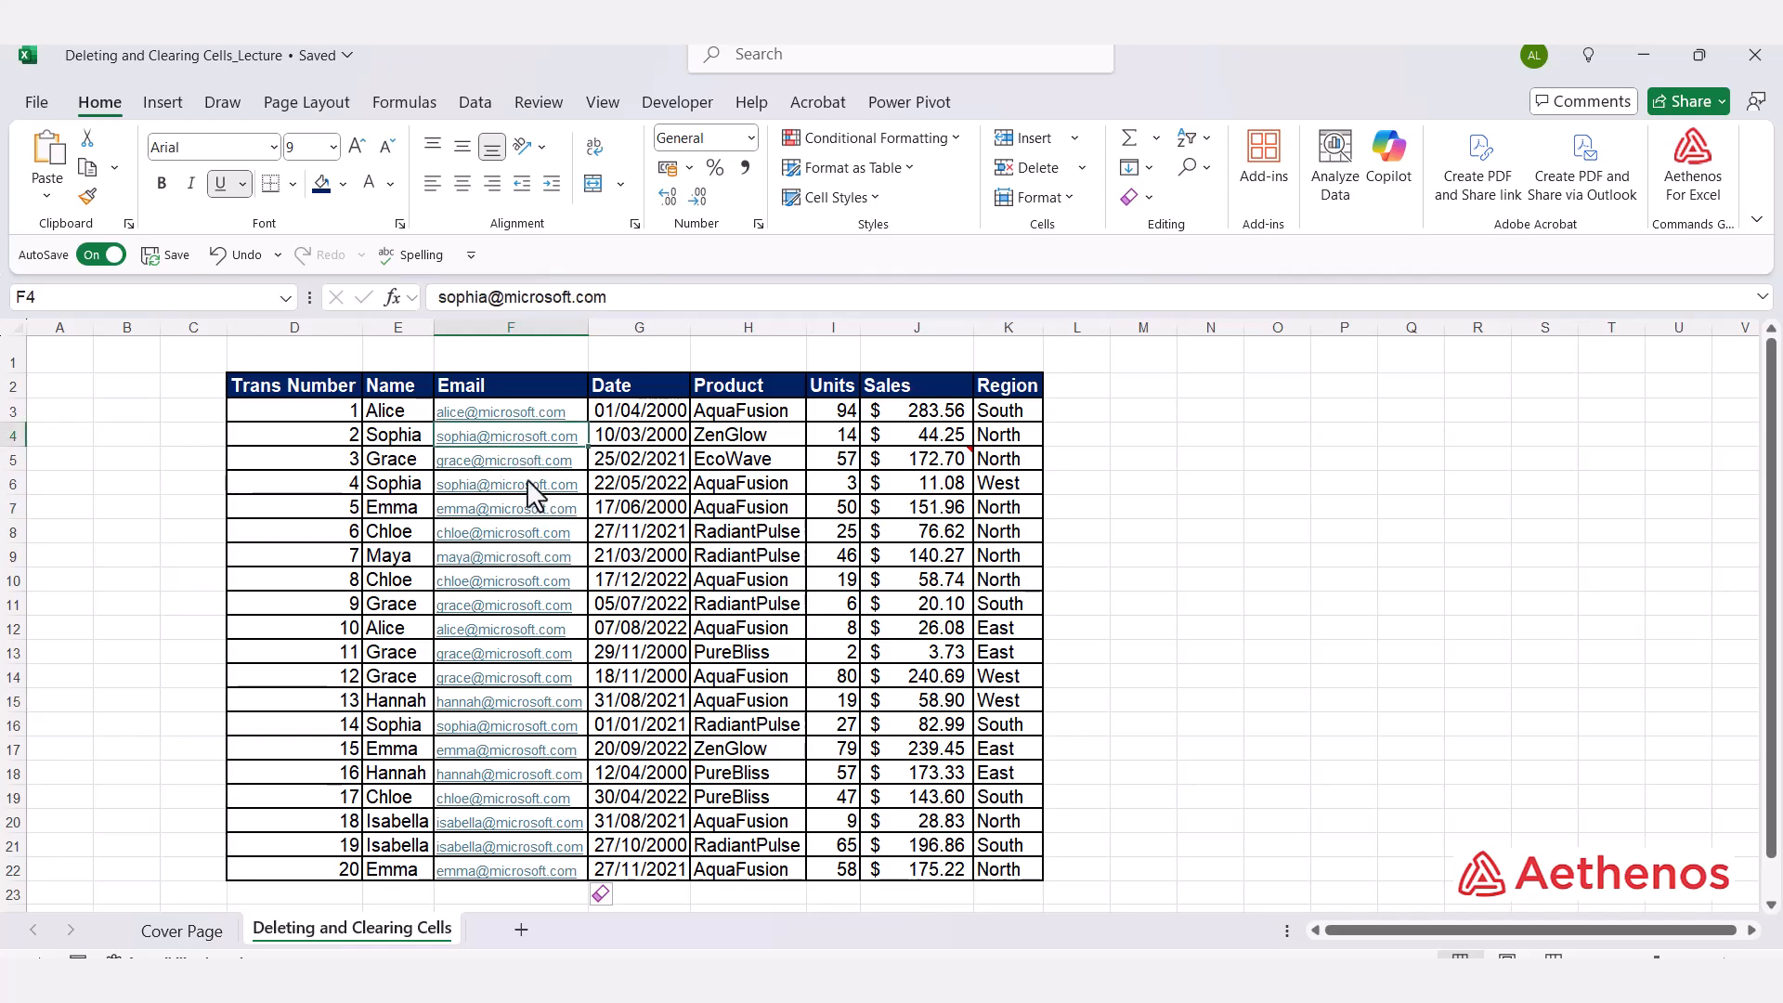
Step: Apply Clear Hyperlinks to the website address in F24, test the cell, and undo the hyperlink clearing
{"action": "scroll", "coordinate": [563, 461], "scroll_direction": "down", "scroll_amount": 4}
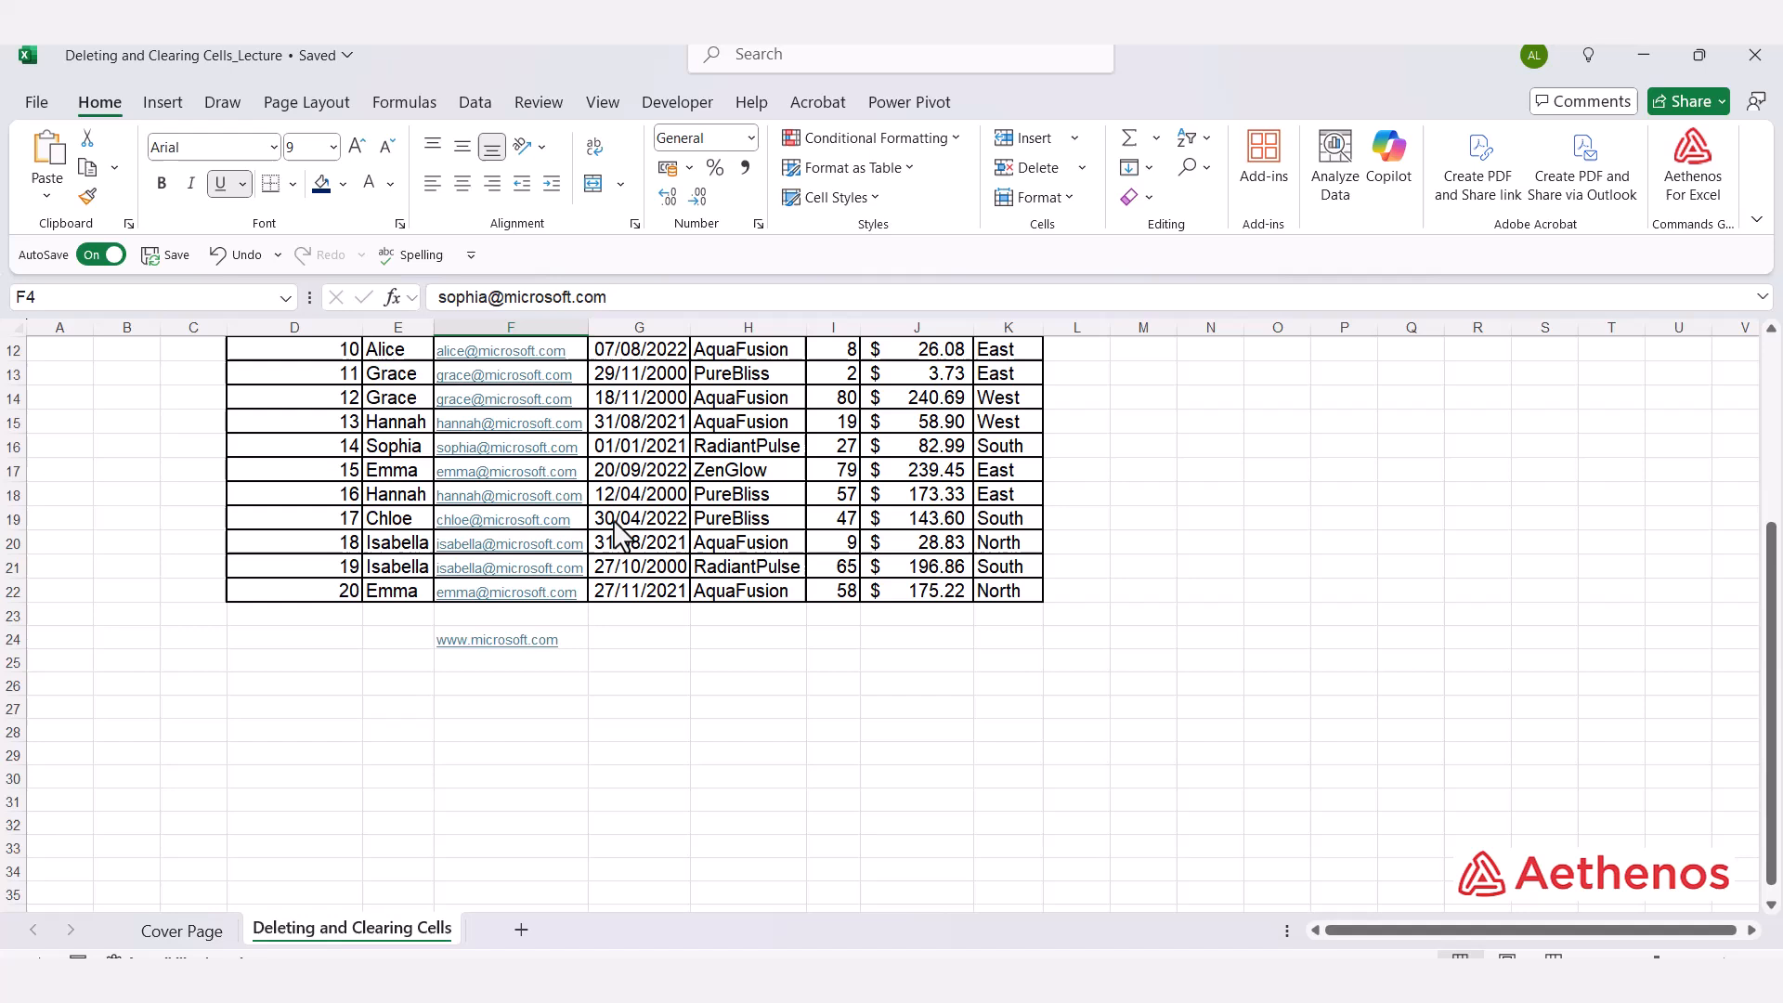
{"action": "left_click", "coordinate": [609, 642]}
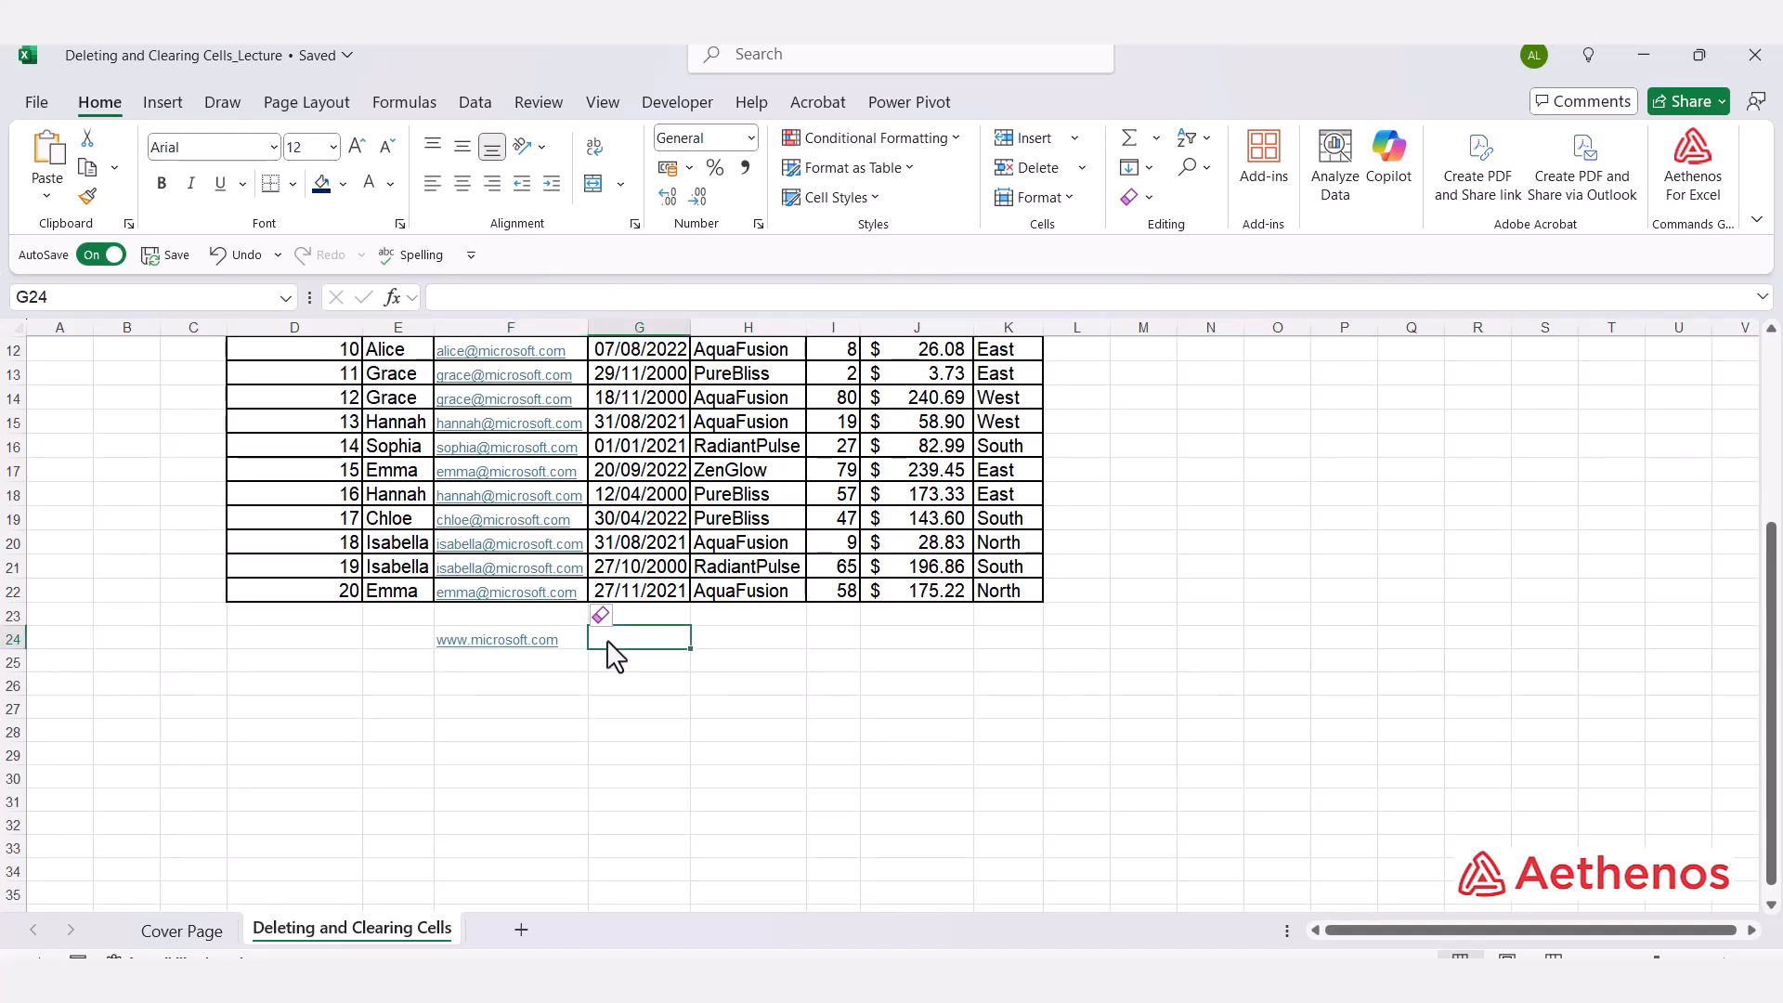
{"action": "key", "text": "Left"}
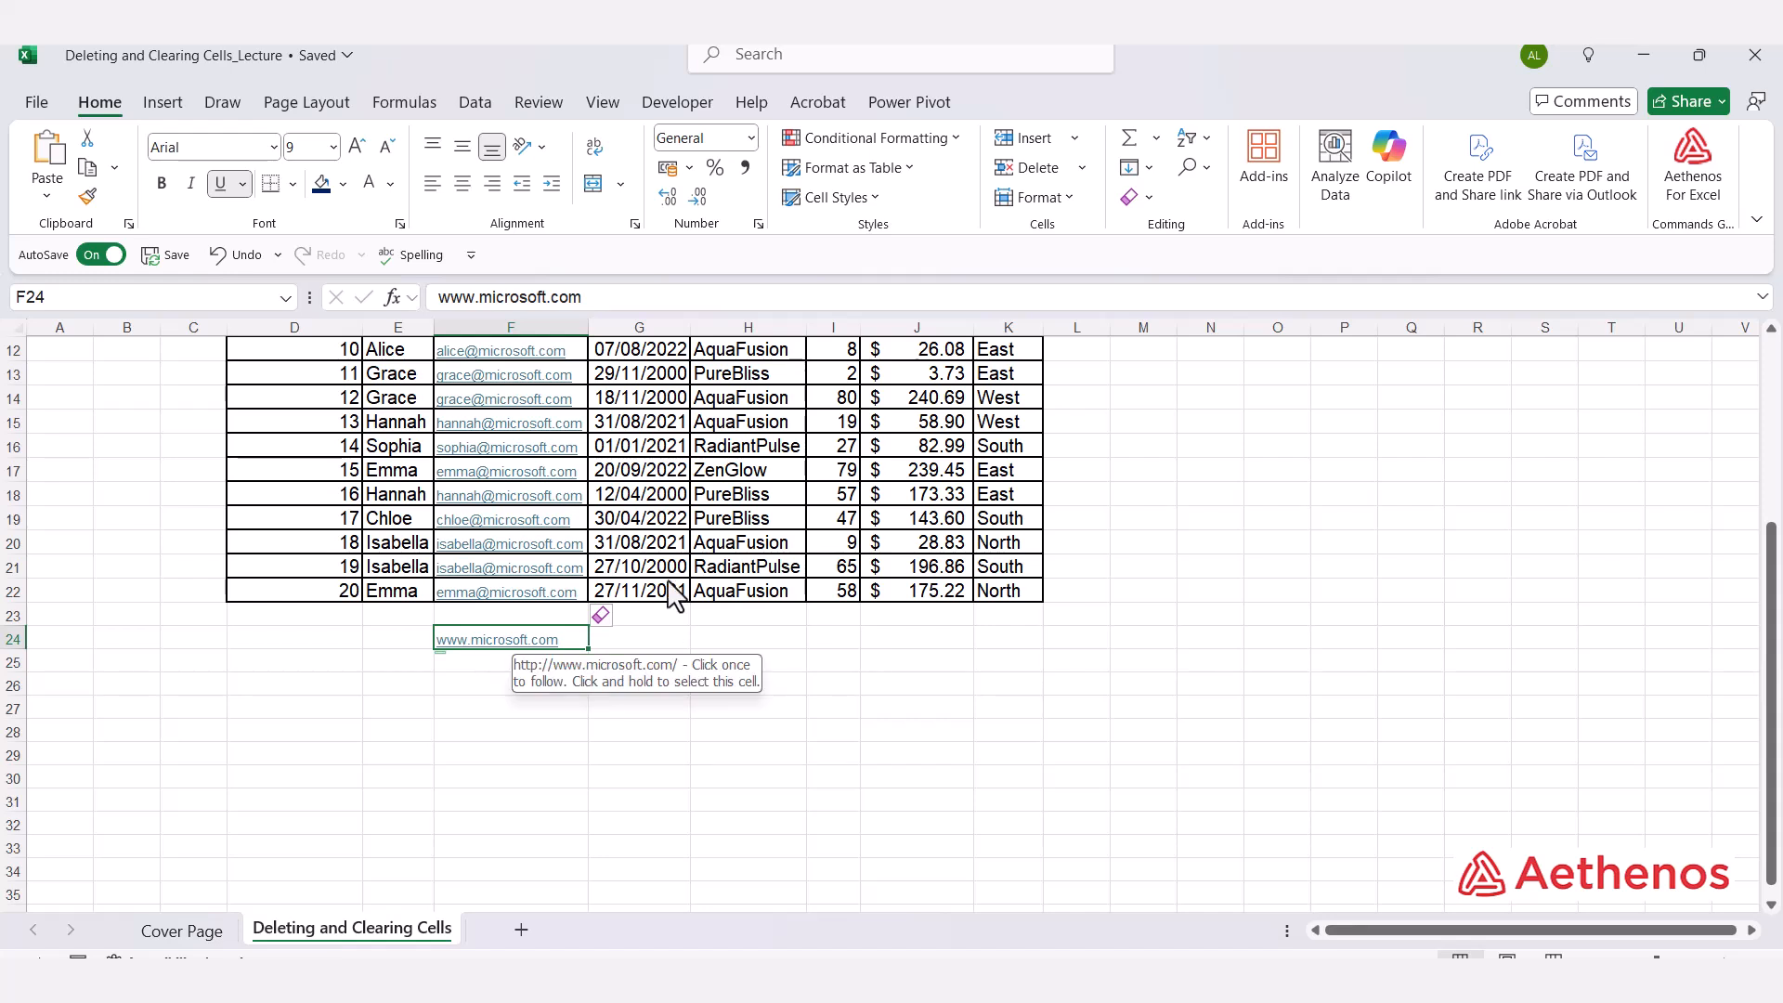
{"action": "left_click", "coordinate": [1149, 201]}
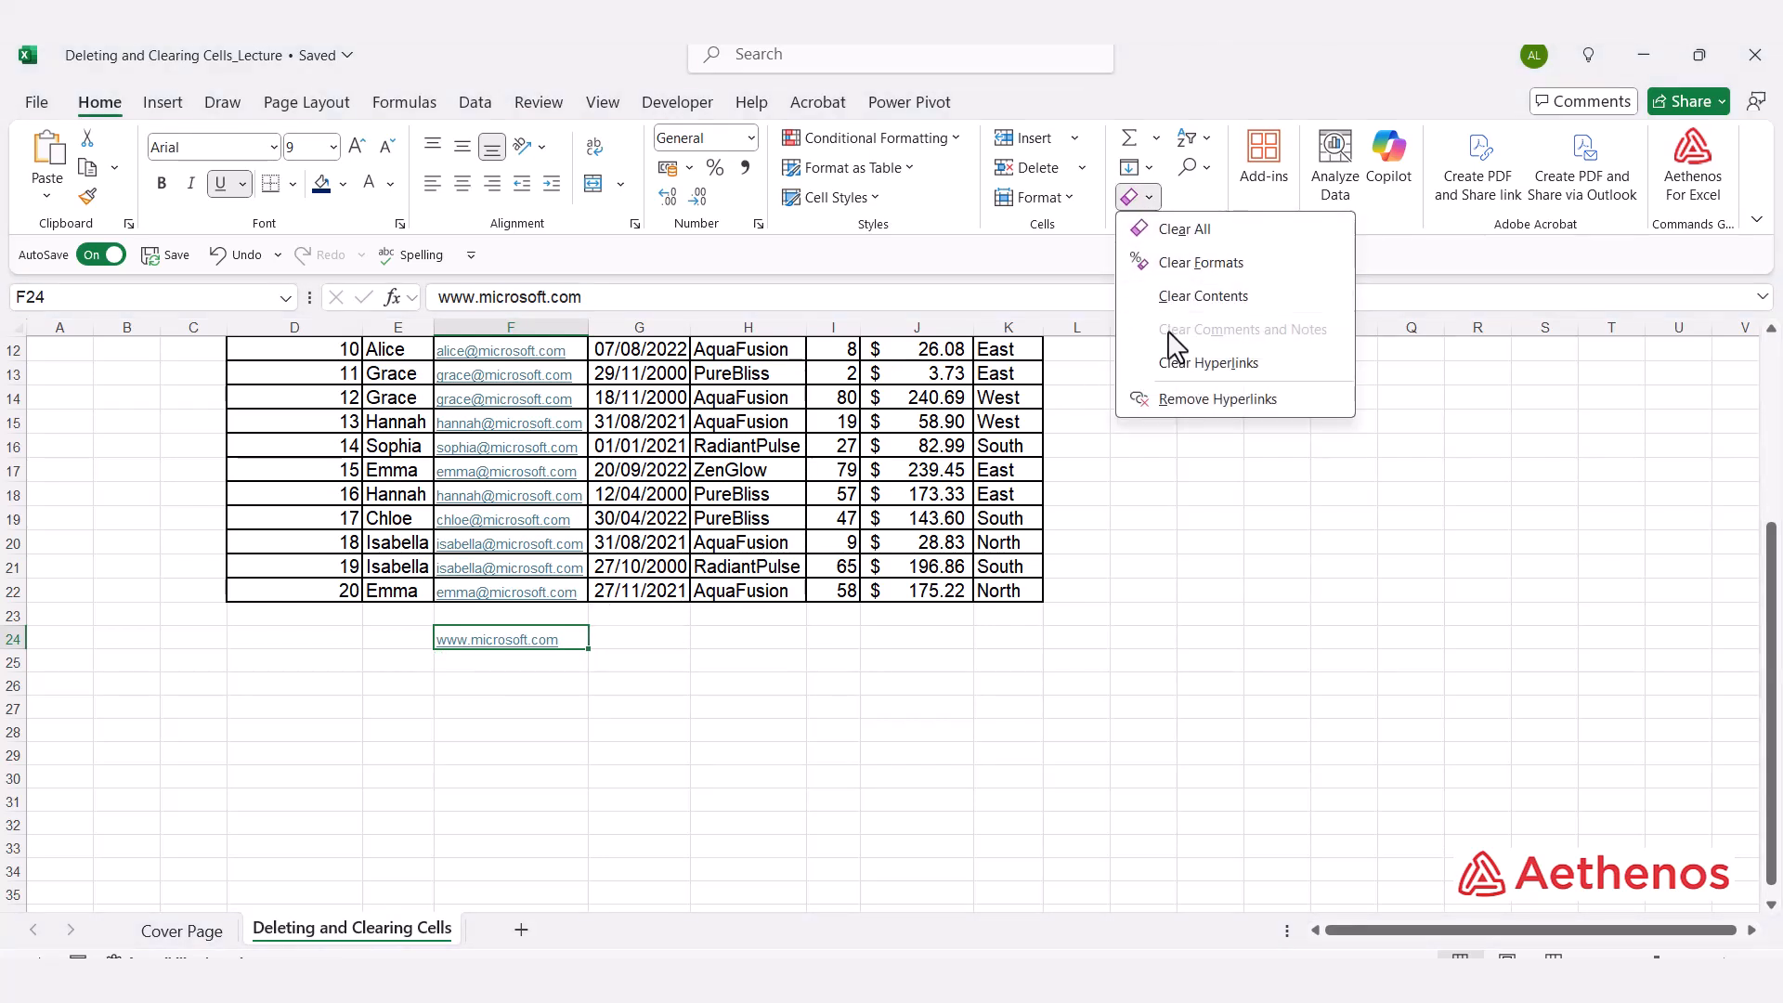
{"action": "left_click", "coordinate": [1170, 371]}
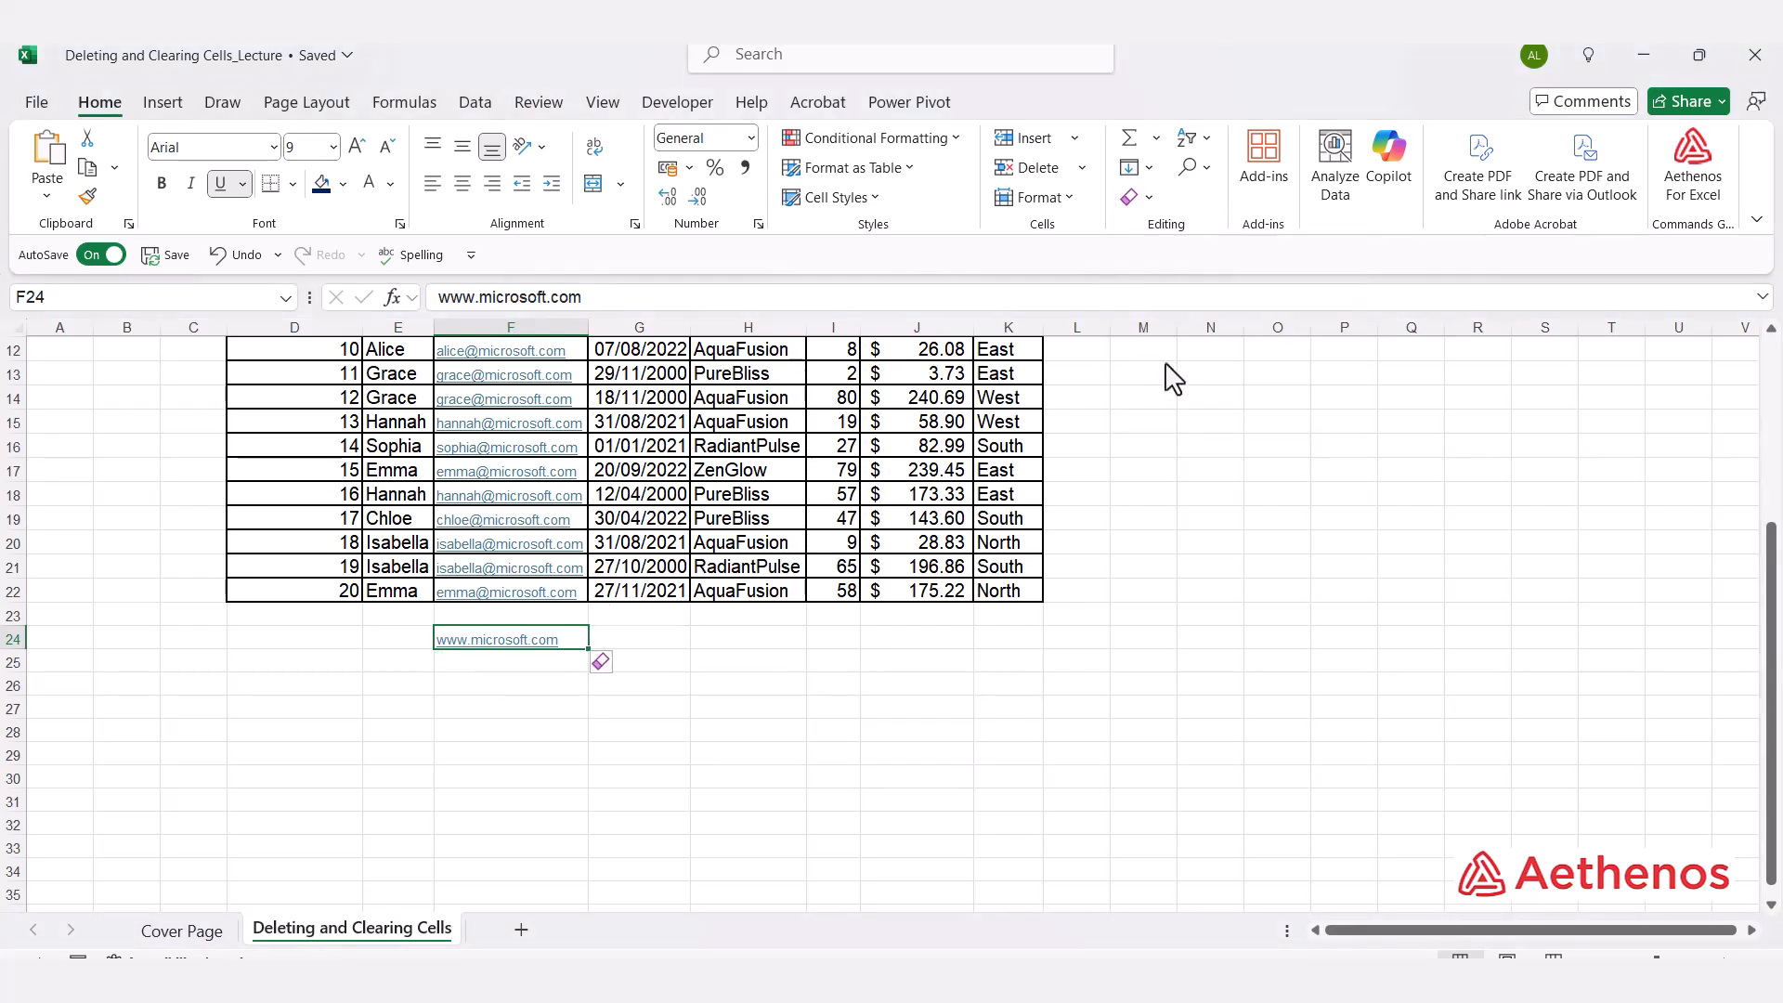
{"action": "left_click", "coordinate": [914, 780]}
{"action": "left_click", "coordinate": [560, 646]}
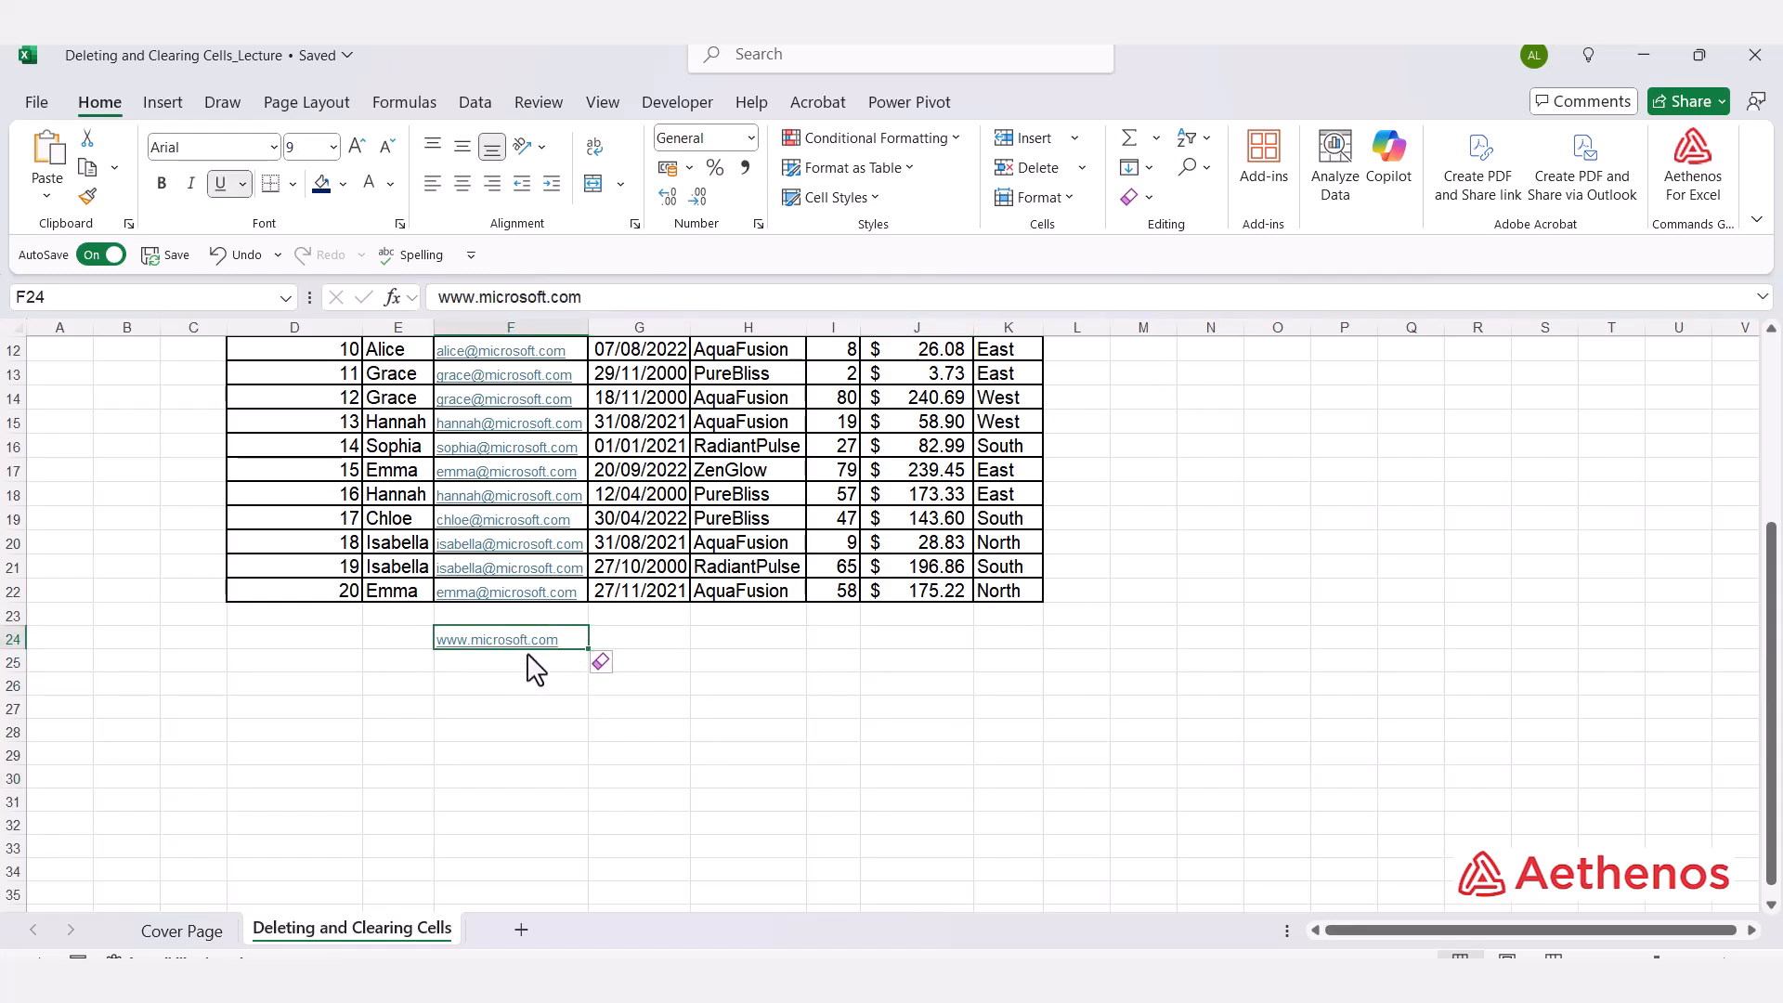
{"action": "left_click", "coordinate": [240, 255]}
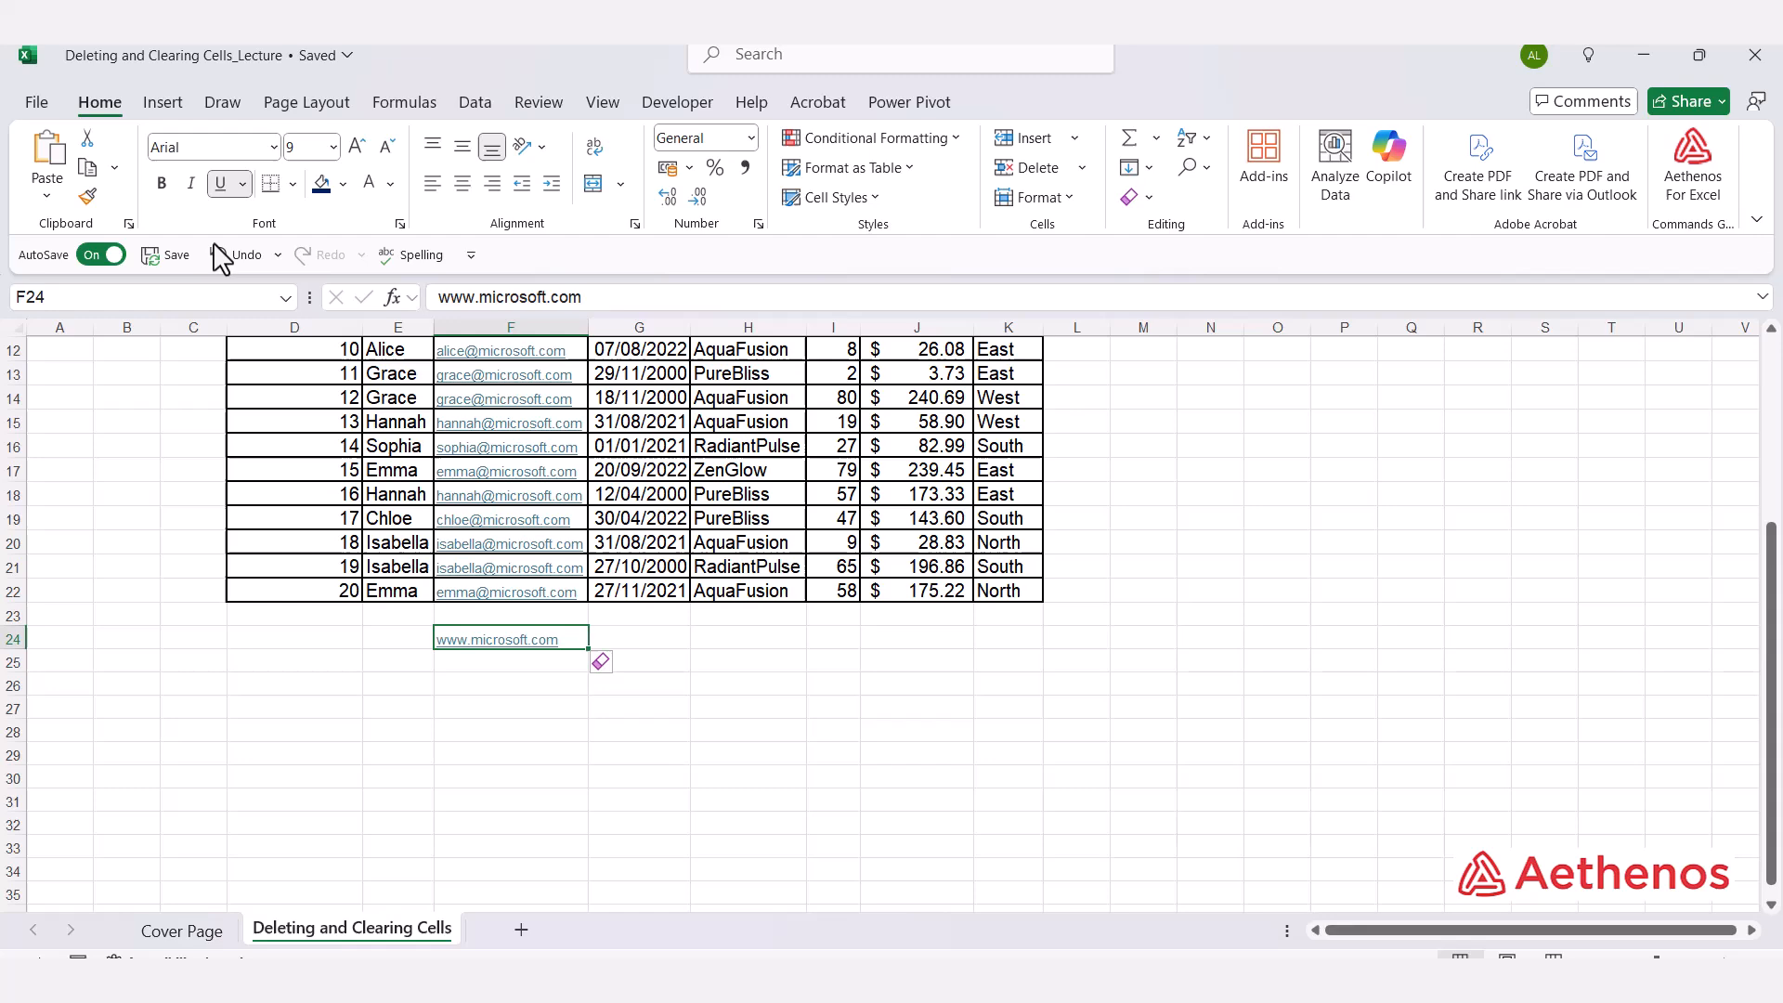
{"action": "left_click", "coordinate": [697, 708]}
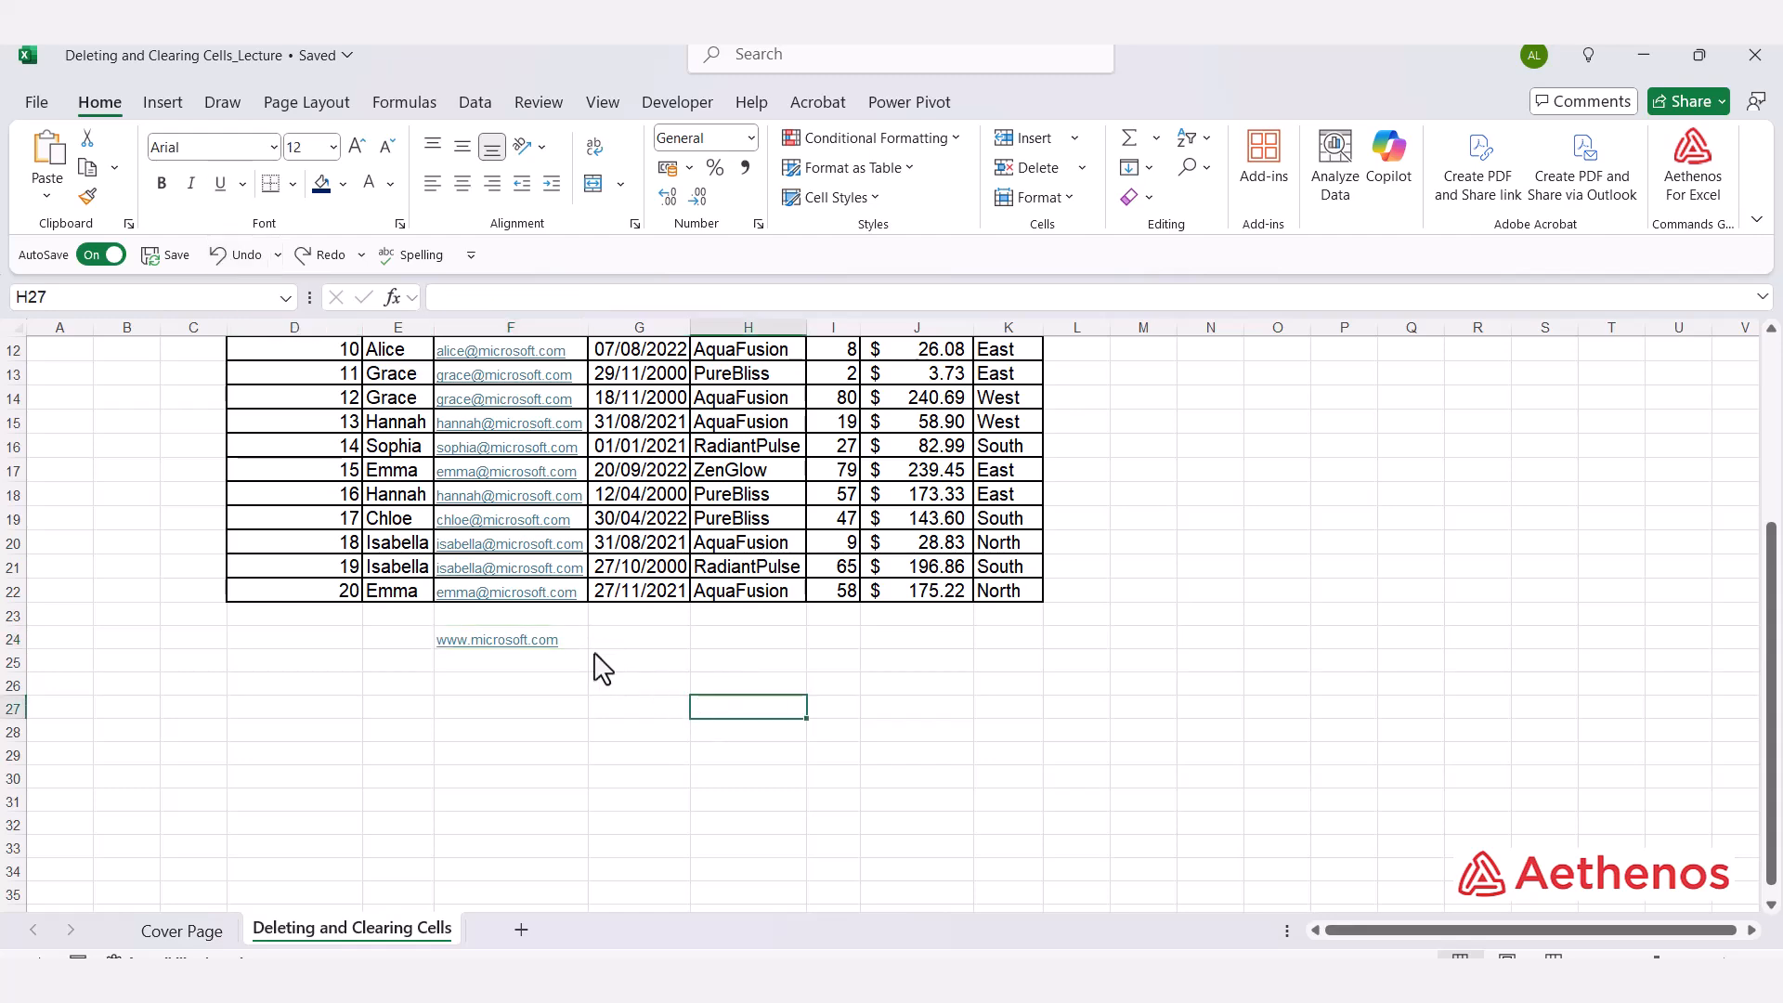
{"action": "left_click", "coordinate": [514, 641]}
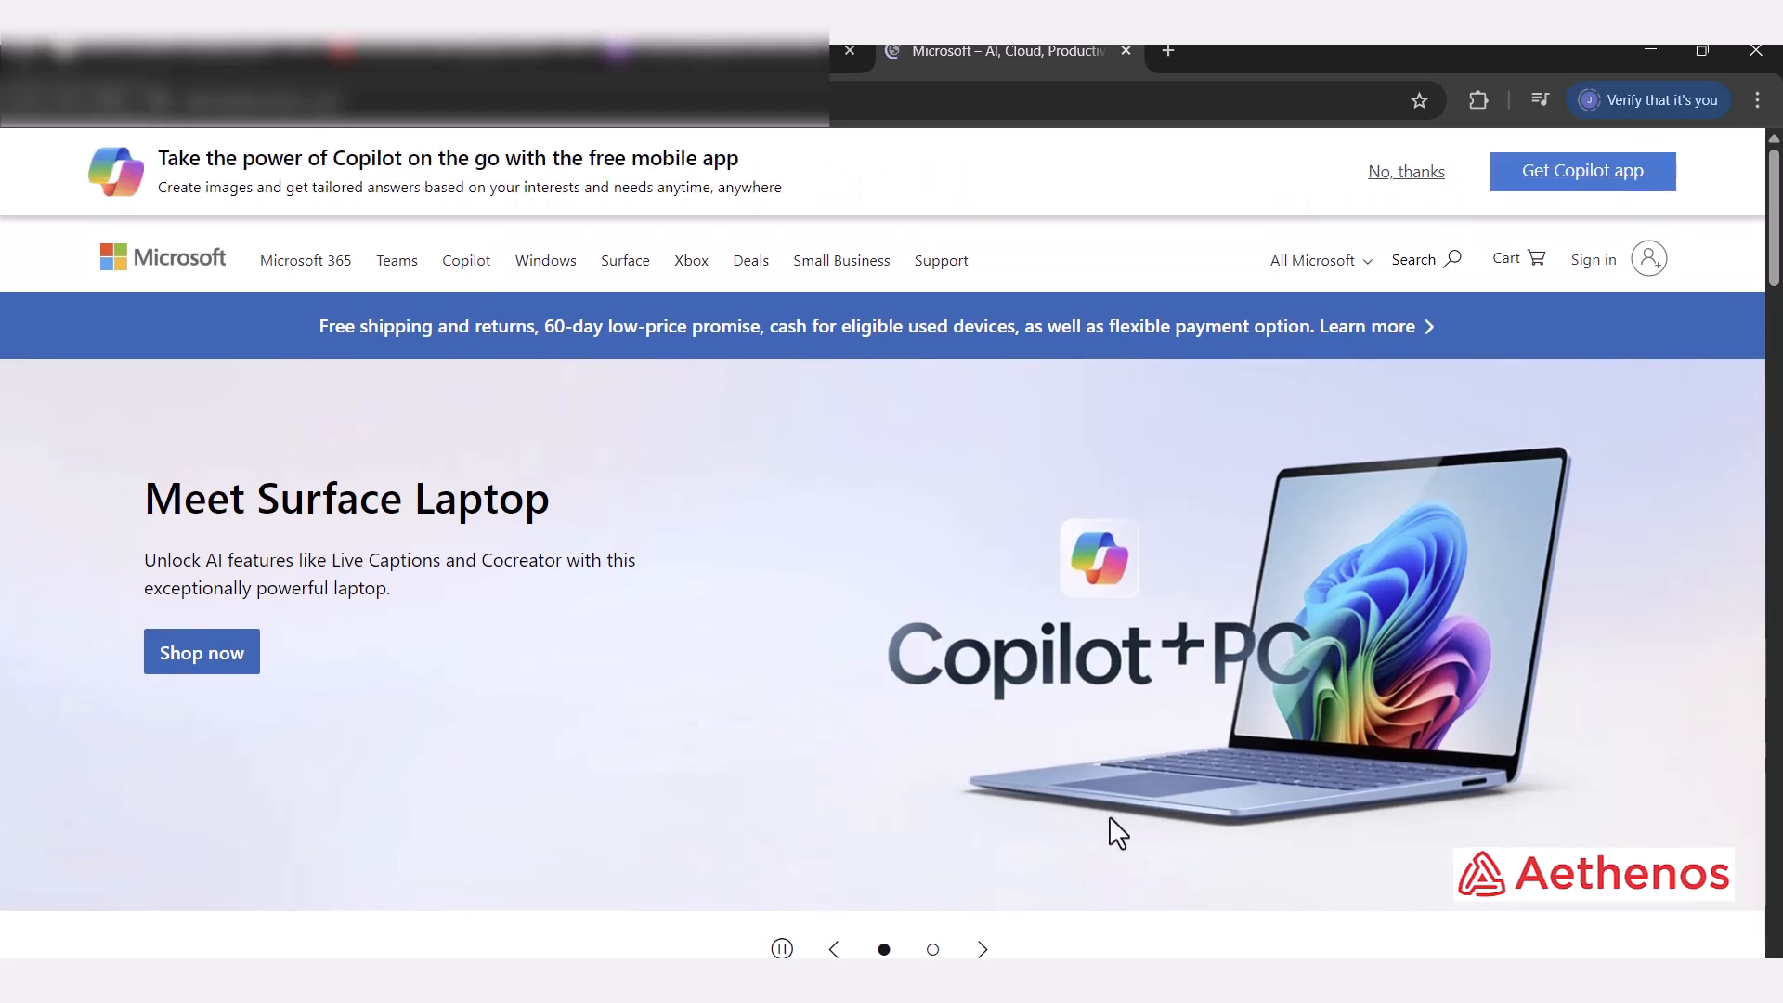
{"action": "left_click", "coordinate": [1338, 978]}
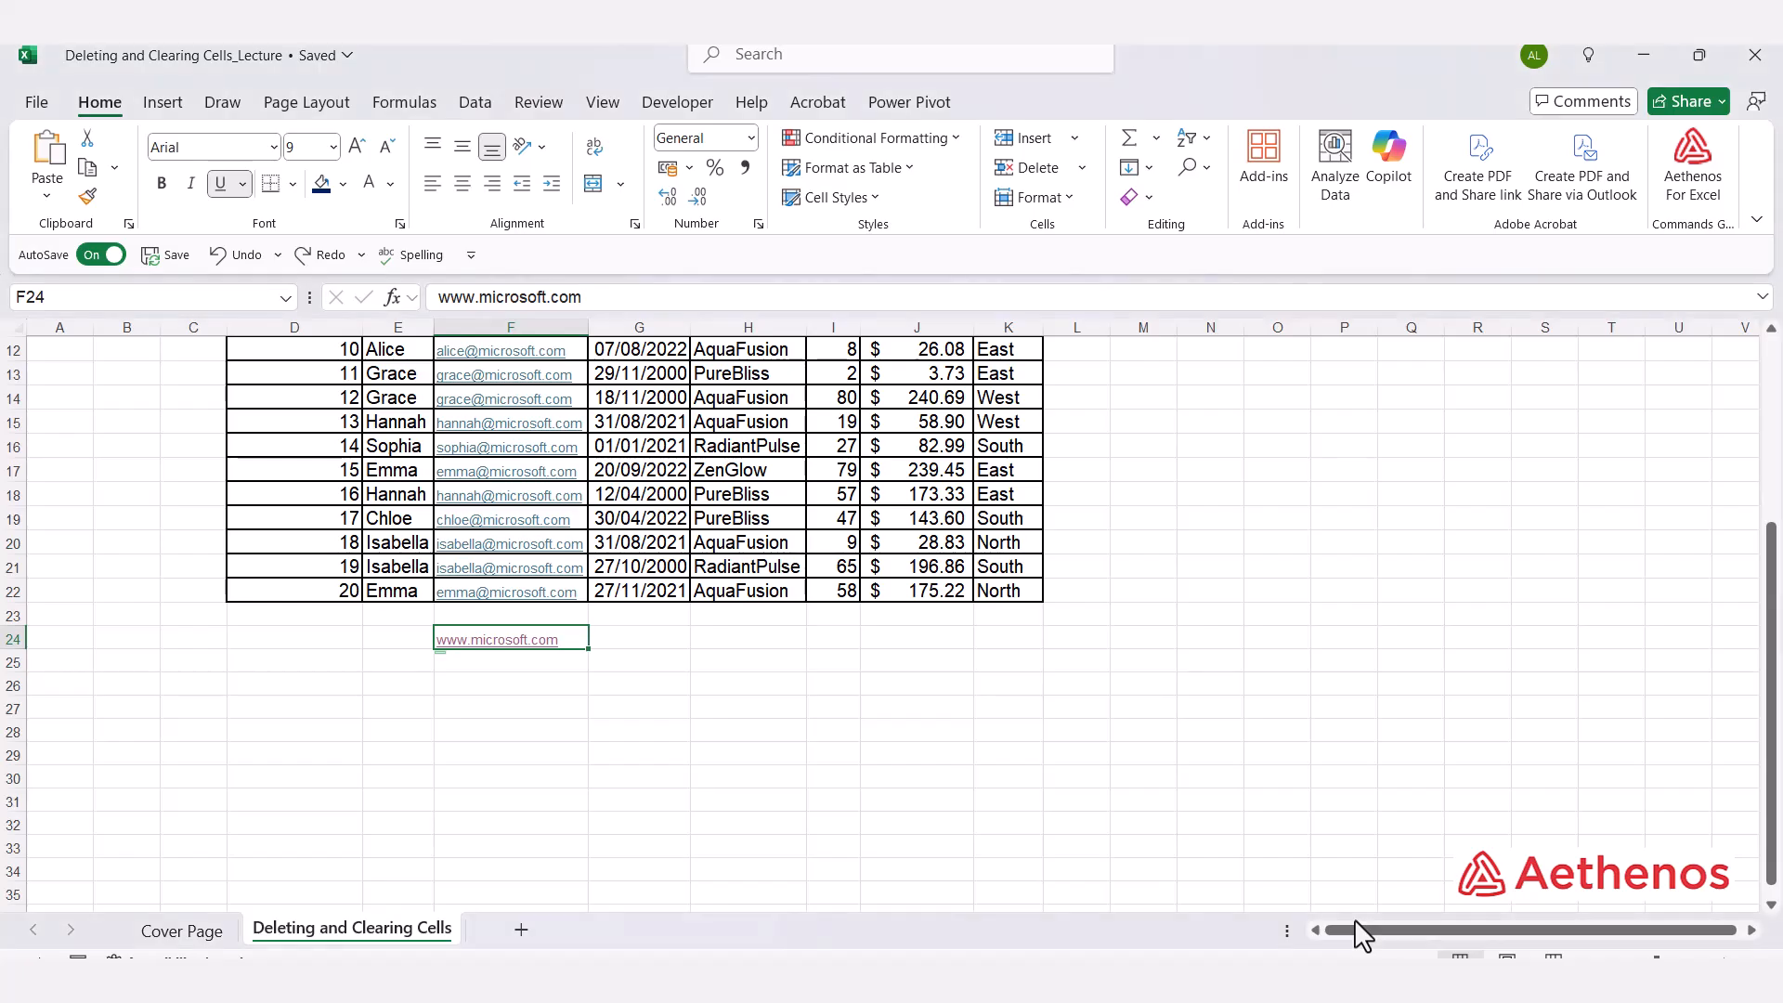